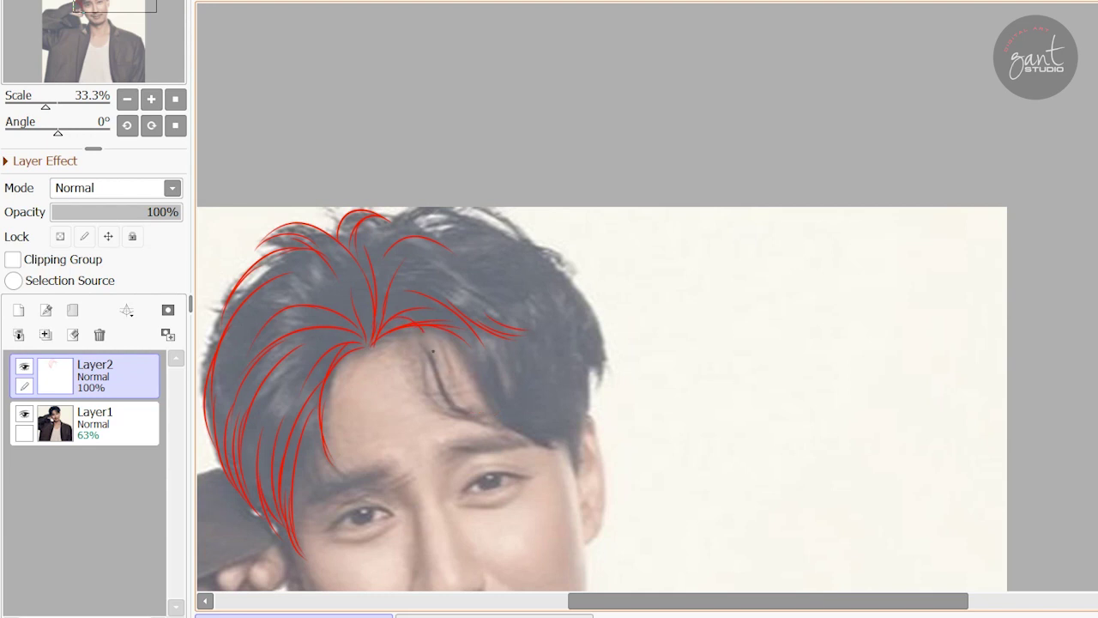
- Trace the hair strands of the fringe and crown away from the raised hand in red on Layer2
left_click_drag(494, 413, 441, 333)
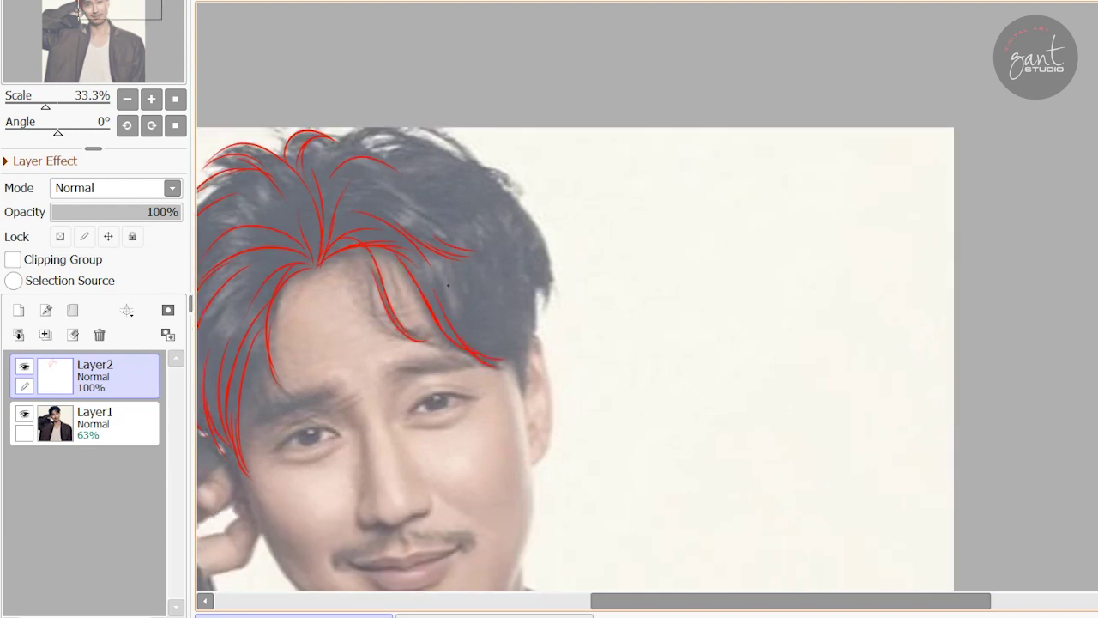
left_click_drag(506, 353, 575, 392)
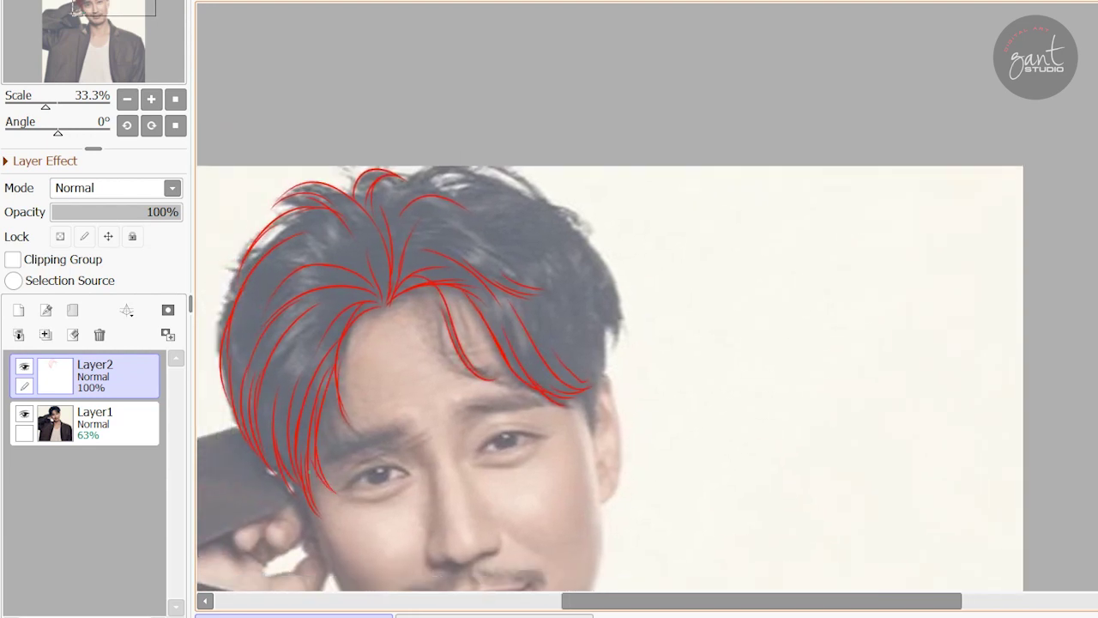
left_click_drag(465, 164, 415, 225)
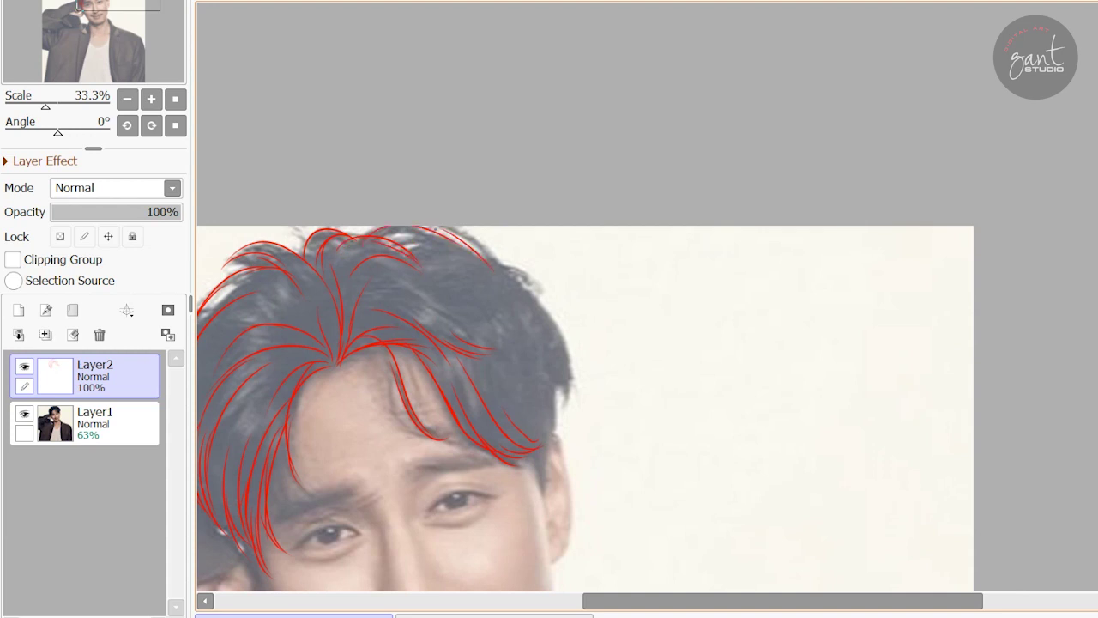
left_click_drag(415, 288, 510, 341)
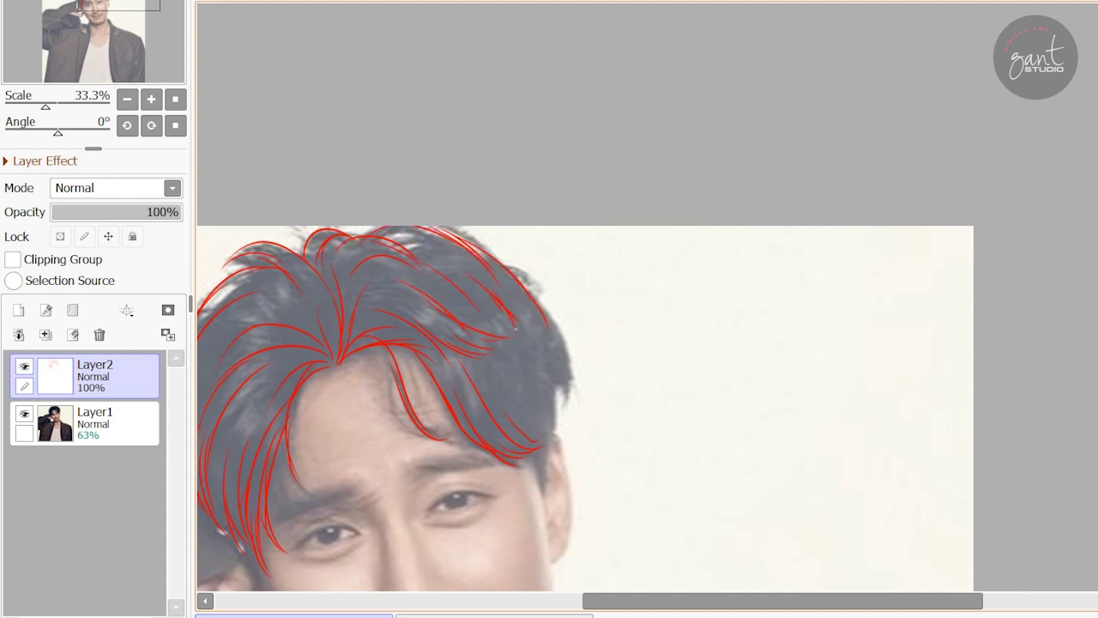
mouse_move(559, 340)
left_mouse_down()
mouse_move(569, 408)
mouse_move(516, 313)
left_mouse_up()
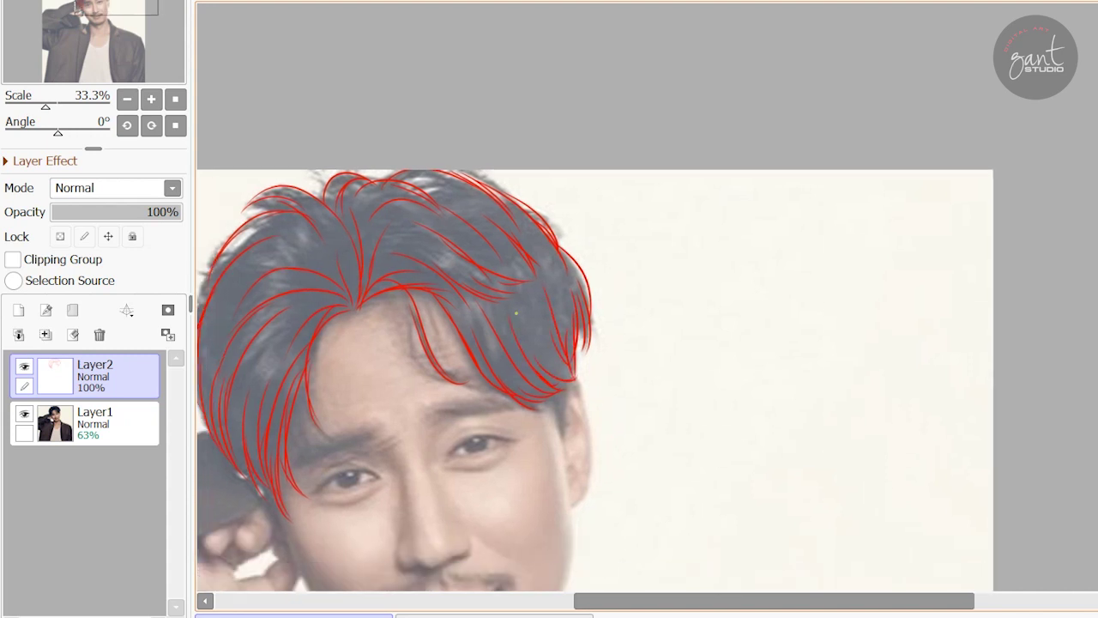
- Trace the side strands and pointed sideburn beside the visible ear, and outline both eyebrows
left_click_drag(600, 429, 608, 300)
left_click_drag(542, 345, 566, 391)
left_click_drag(600, 429, 631, 344)
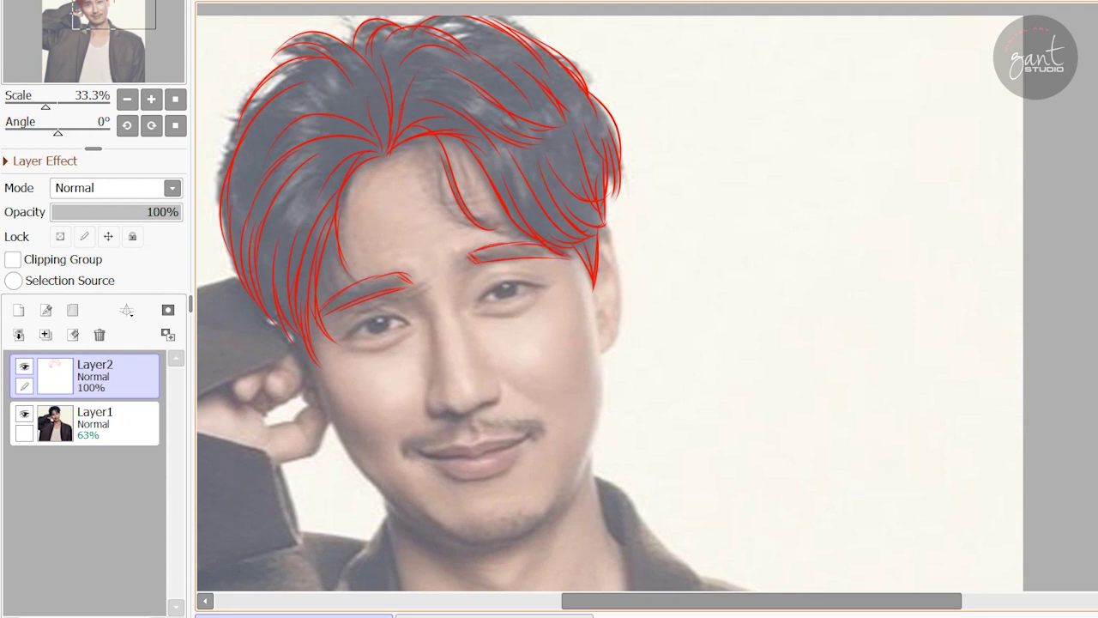
- Trace the eye nearer the raised hand with a thick upper lid, outer corner, iris, lower lid and lid crease
left_click_drag(379, 318, 388, 292)
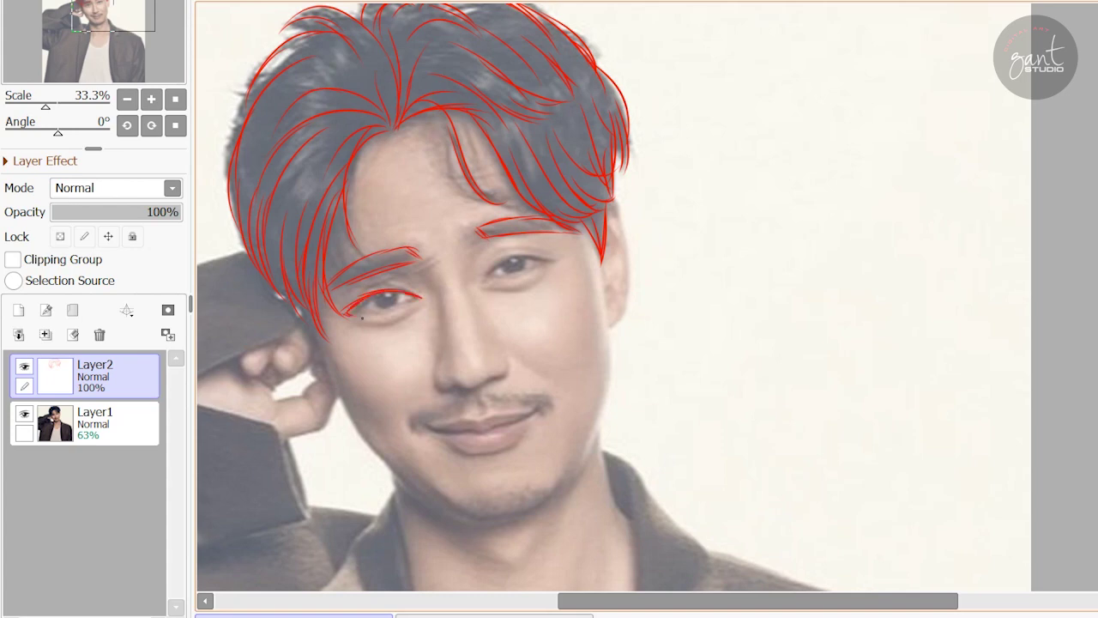
mouse_move(514, 343)
left_mouse_down()
mouse_move(572, 331)
mouse_move(588, 344)
left_mouse_up()
scroll(614, 296, "up", 4)
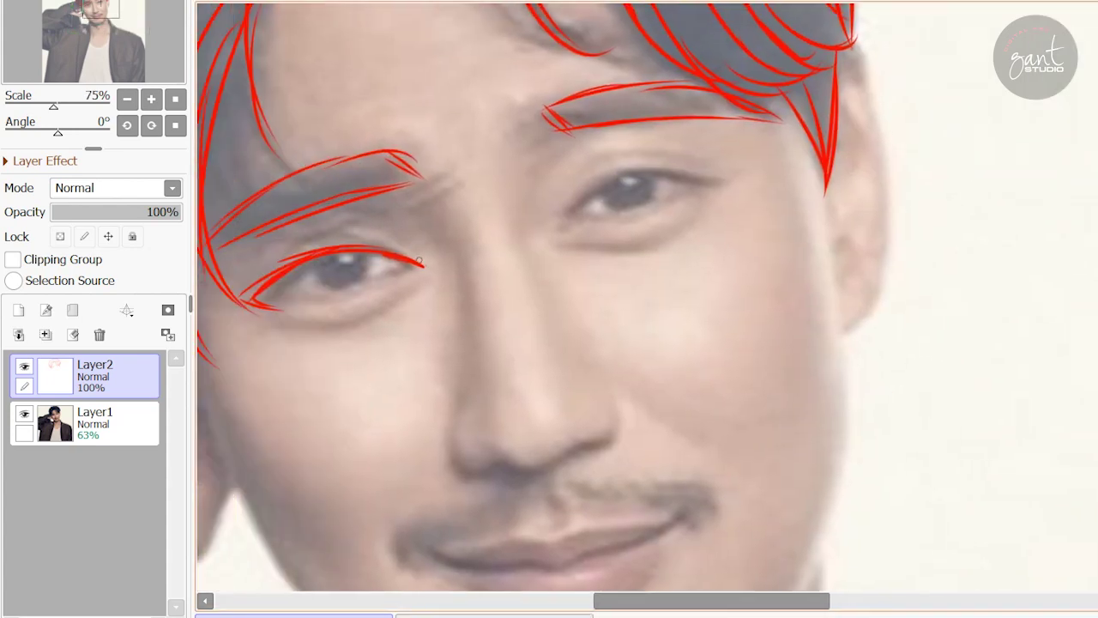
left_click_drag(424, 261, 253, 305)
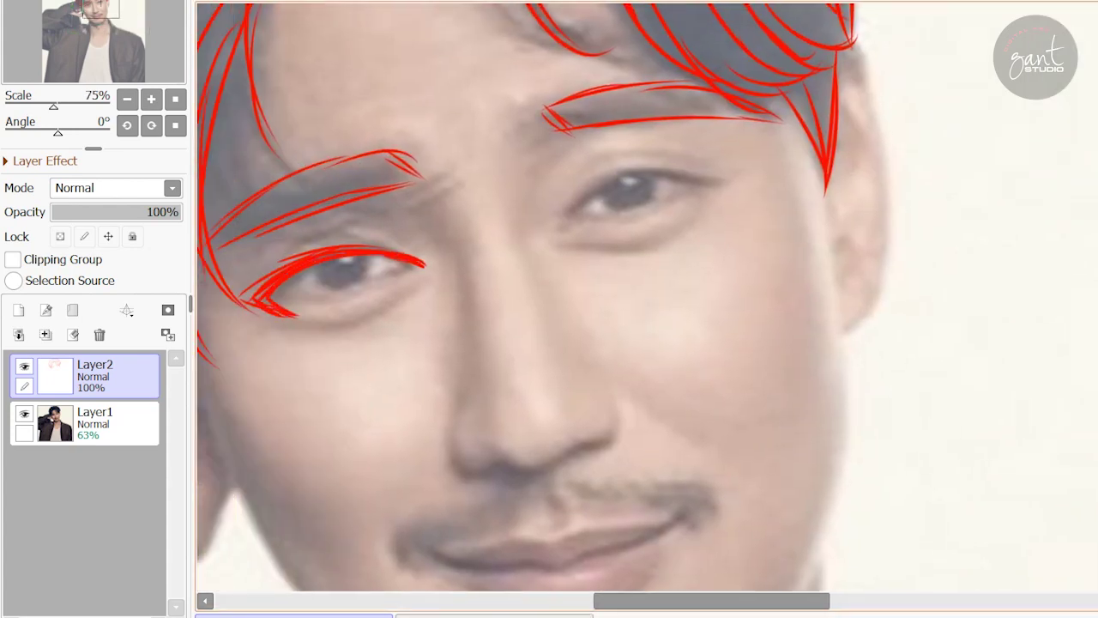
left_click_drag(515, 343, 503, 355)
left_click_drag(305, 277, 319, 307)
left_click_drag(384, 283, 304, 318)
mouse_move(259, 271)
left_mouse_down()
mouse_move(381, 247)
mouse_move(342, 276)
left_mouse_up()
- Trace the eye nearer the visible ear with a thick upper lid, iris, lower lid and lid crease
left_click_drag(452, 264, 587, 218)
mouse_move(513, 223)
left_mouse_down()
mouse_move(616, 219)
mouse_move(439, 267)
left_mouse_up()
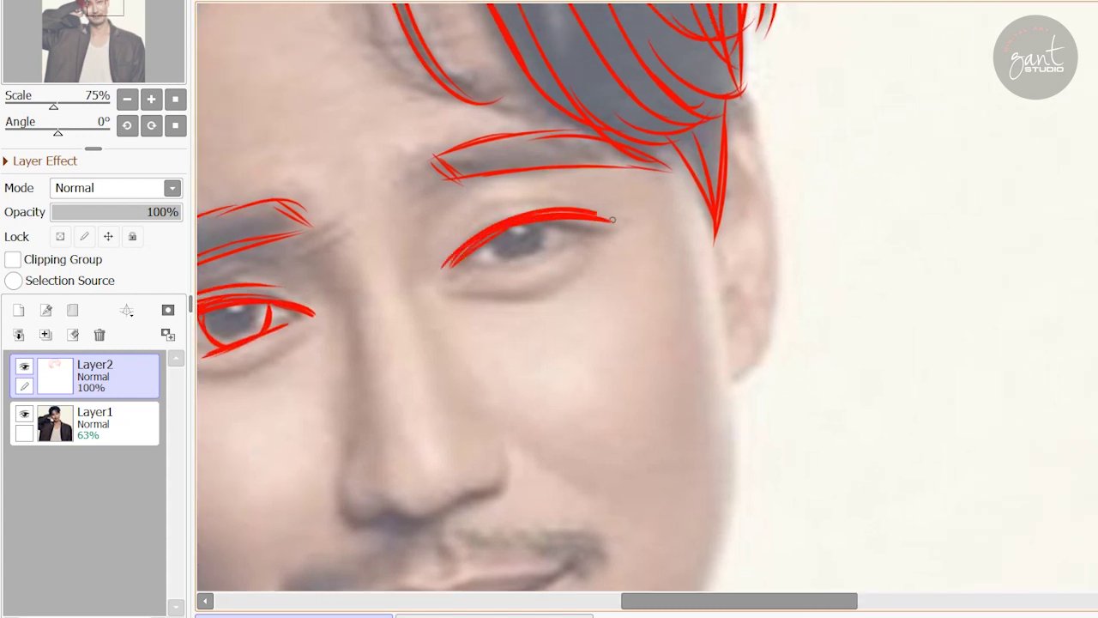
left_click_drag(616, 219, 585, 246)
left_click_drag(573, 209, 433, 283)
left_click_drag(489, 244, 513, 264)
mouse_move(549, 221)
left_mouse_down()
mouse_move(551, 251)
mouse_move(532, 266)
left_mouse_up()
left_click_drag(463, 280, 576, 254)
left_click_drag(446, 240, 548, 195)
- Add the thin crease lines beneath both eyes
left_click_drag(482, 296, 577, 268)
mouse_move(577, 268)
left_mouse_down()
mouse_move(617, 273)
mouse_move(695, 239)
left_mouse_up()
left_click_drag(327, 341, 438, 303)
left_click_drag(674, 228, 569, 197)
- Trace the nose with a bridge line from the inner brow and a contour around the tip and nostrils
left_click_drag(343, 219, 365, 307)
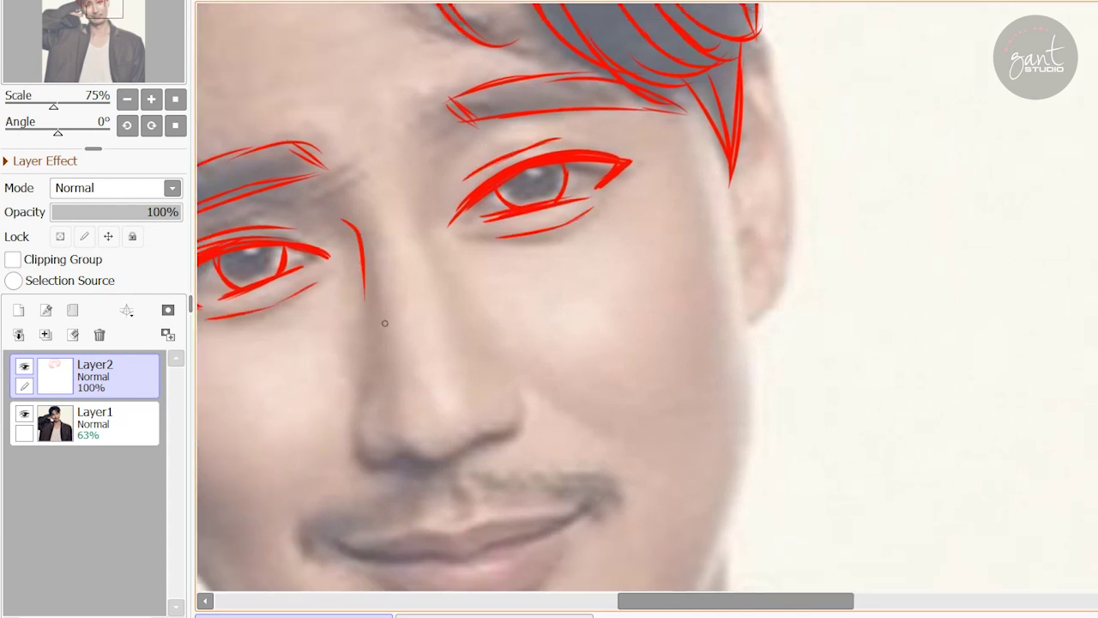
key("ctrl+z")
left_click_drag(335, 209, 370, 315)
left_click_drag(402, 422, 451, 467)
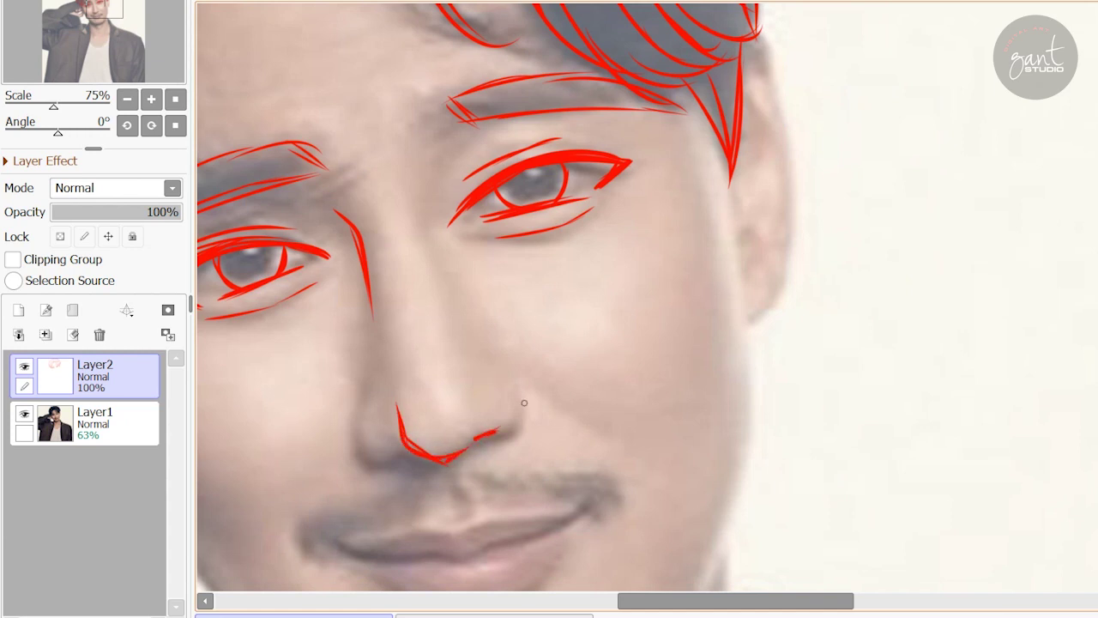
mouse_move(518, 402)
left_mouse_down()
mouse_move(398, 404)
mouse_move(480, 434)
left_mouse_up()
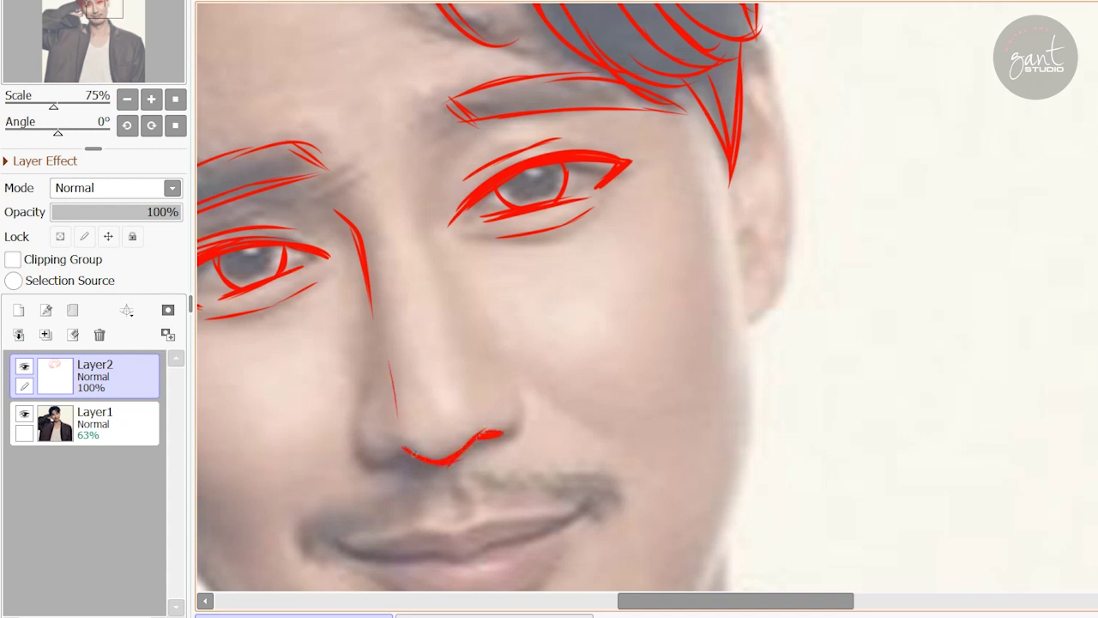
- Trace the line between the lips and the lower lip's edge, and outline the moustache with short hair strokes
left_click_drag(363, 550, 393, 417)
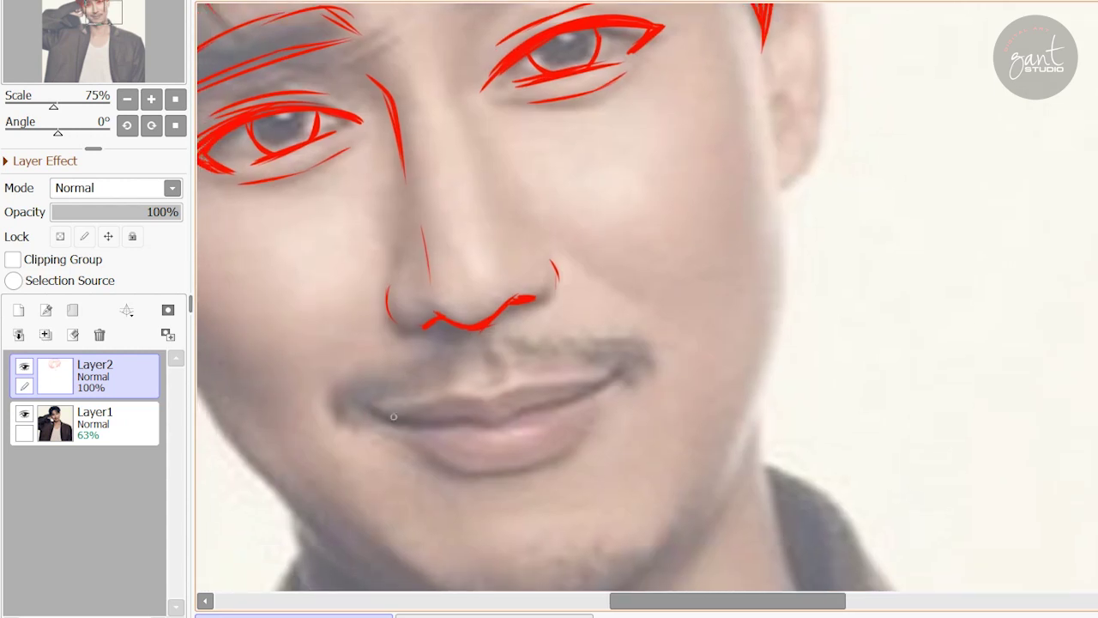
left_click_drag(477, 421, 593, 388)
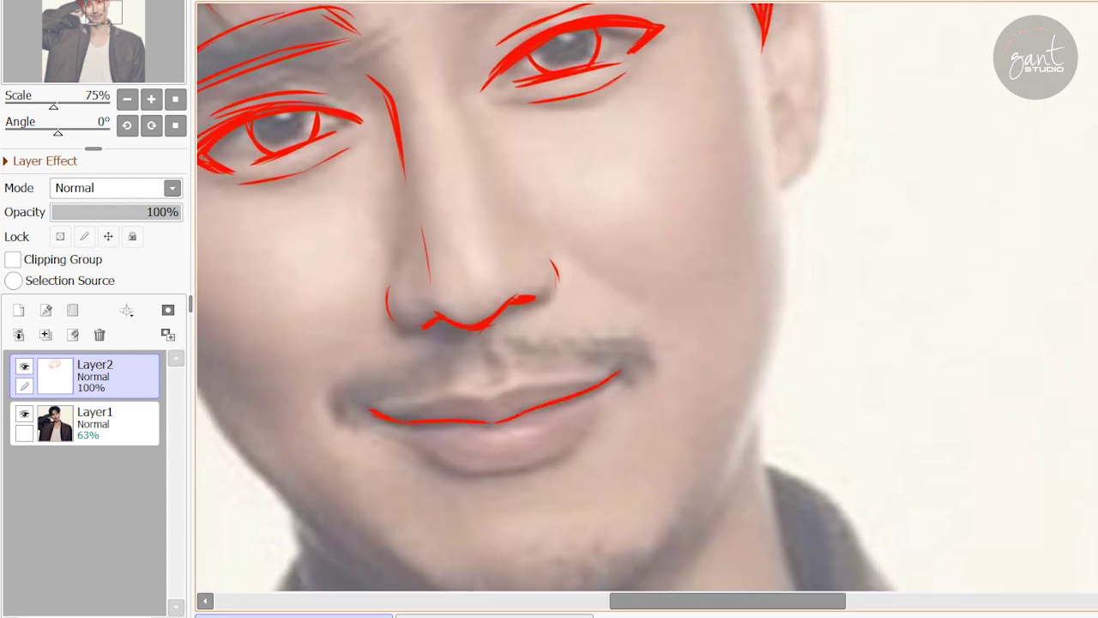
mouse_move(448, 373)
left_mouse_down()
mouse_move(496, 372)
mouse_move(388, 411)
left_mouse_up()
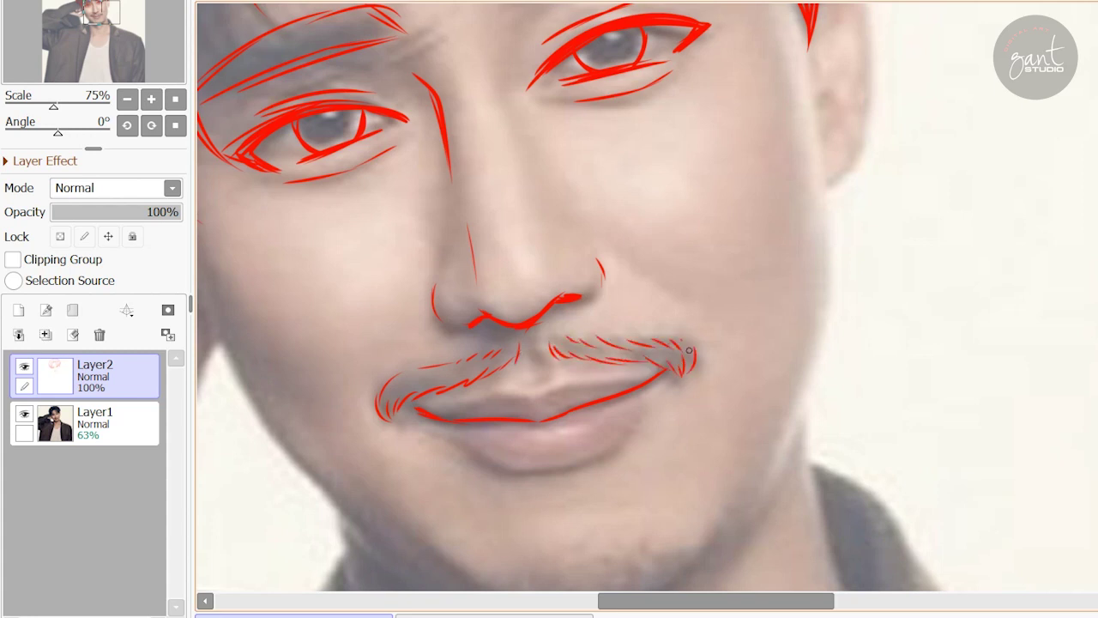
left_click_drag(684, 341, 693, 367)
scroll(521, 435, "down", 2)
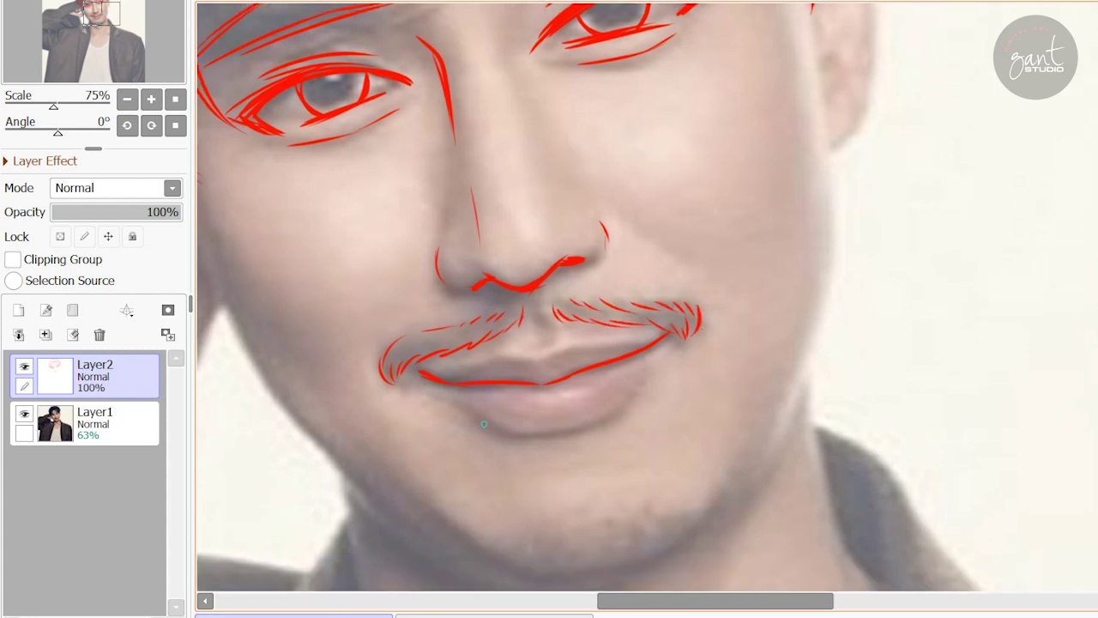
scroll(623, 404, "down", 6)
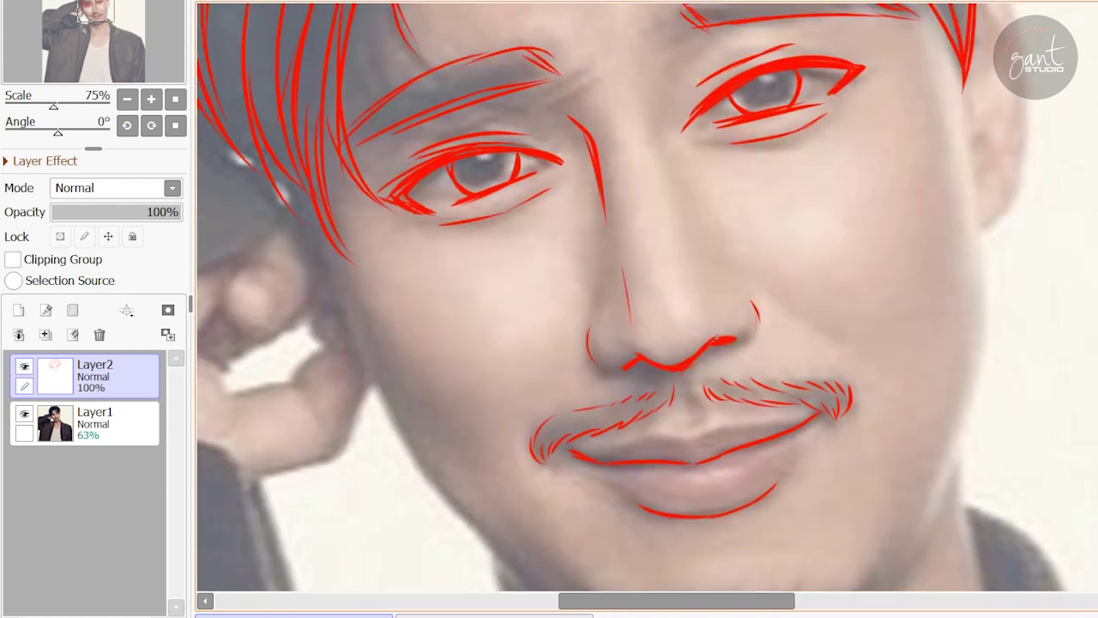
scroll(623, 405, "up", 3)
scroll(553, 388, "up", 3)
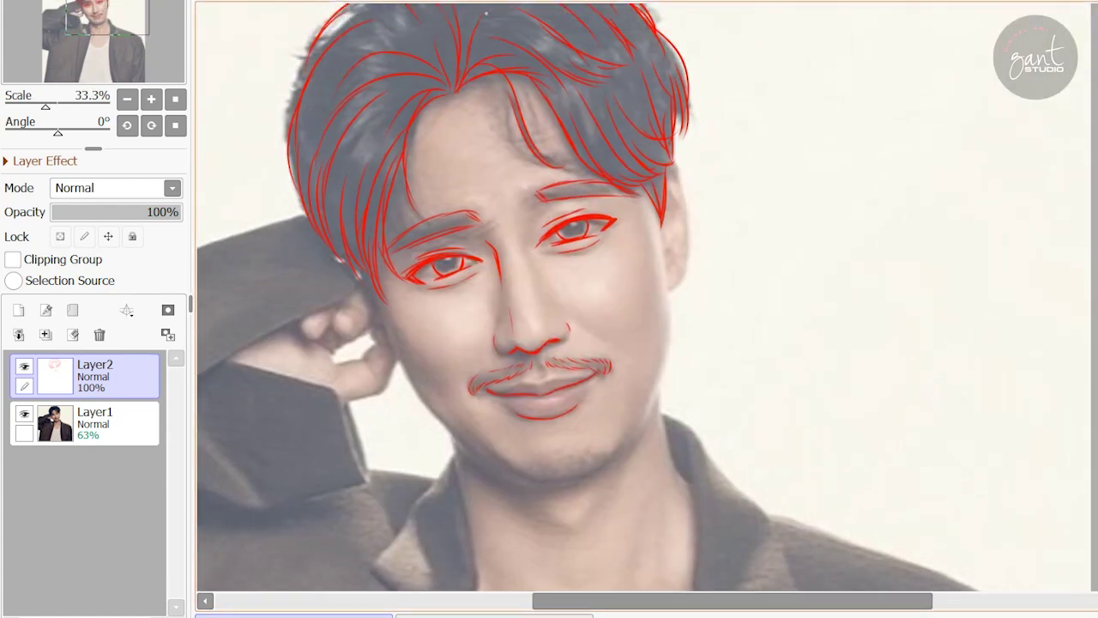
scroll(552, 387, "up", 1)
mouse_move(292, 176)
left_mouse_down()
mouse_move(343, 296)
mouse_move(487, 458)
mouse_move(508, 465)
left_mouse_up()
scroll(508, 465, "up", 2)
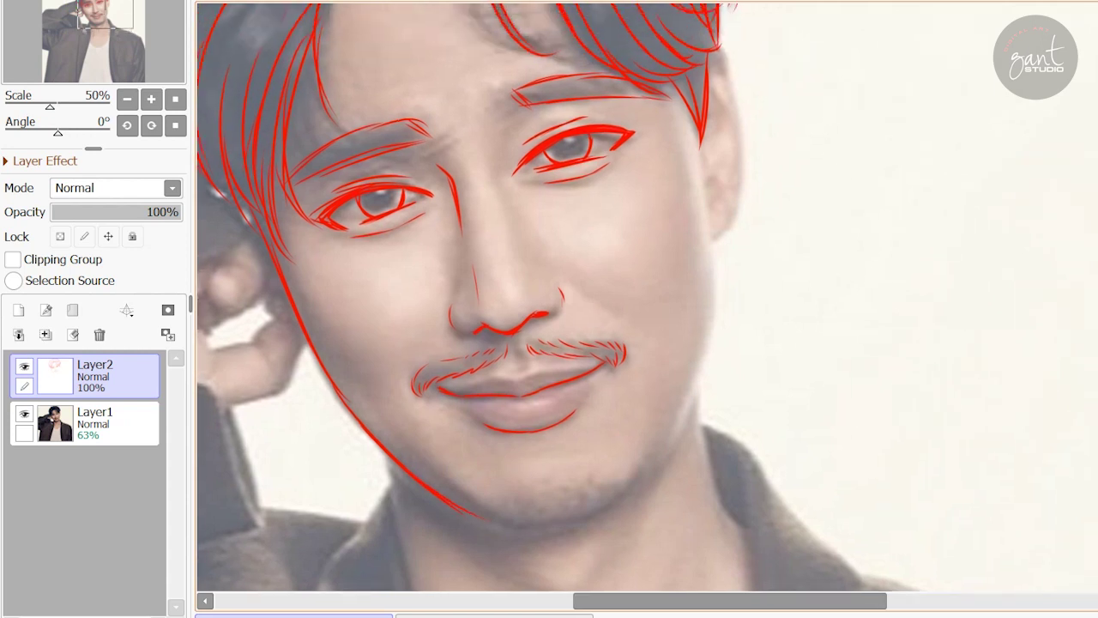
key("ctrl+z")
key("ctrl+z")
- Trace the face contour from the temple by the hand along the jaw and chin up to the visible ear
left_click_drag(262, 219, 373, 436)
mouse_move(340, 400)
left_mouse_down()
mouse_move(373, 435)
mouse_move(471, 508)
left_mouse_up()
key("ctrl+z")
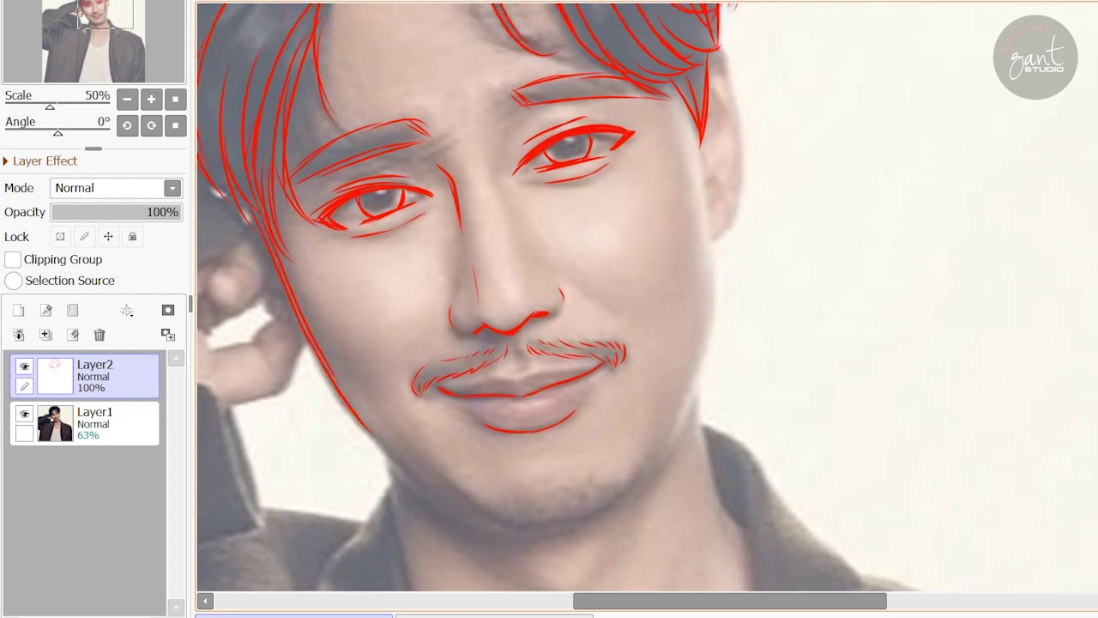
left_click_drag(353, 416, 495, 523)
mouse_move(700, 144)
left_mouse_down()
mouse_move(712, 311)
mouse_move(628, 501)
left_mouse_up()
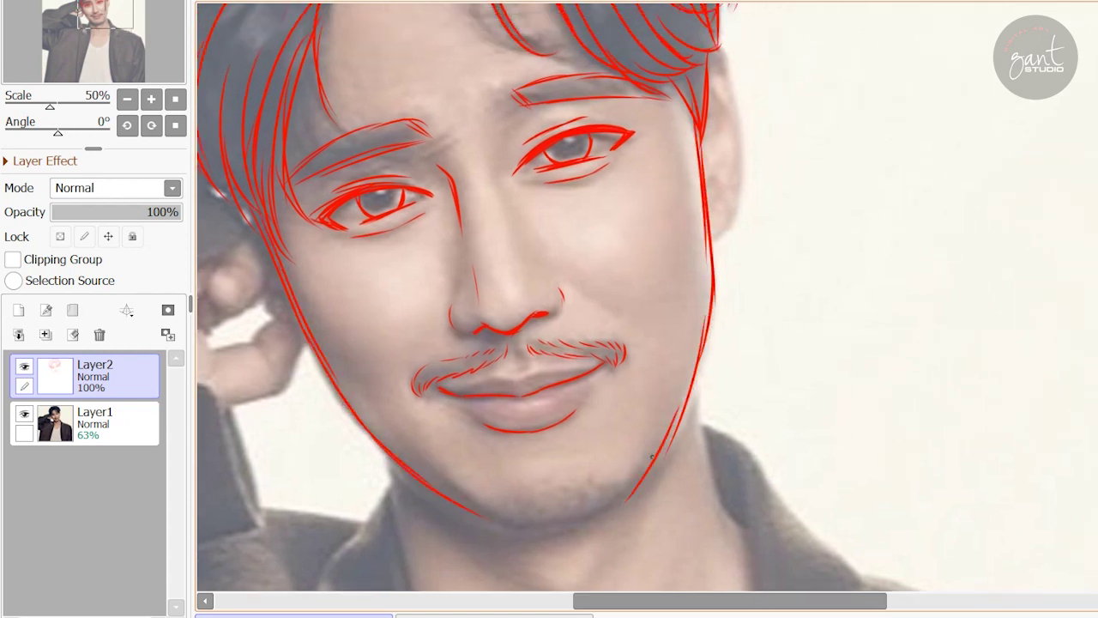
key("ctrl+z")
left_click_drag(457, 495, 504, 527)
left_click_drag(584, 515, 650, 462)
key("ctrl+z")
left_click_drag(617, 506, 690, 391)
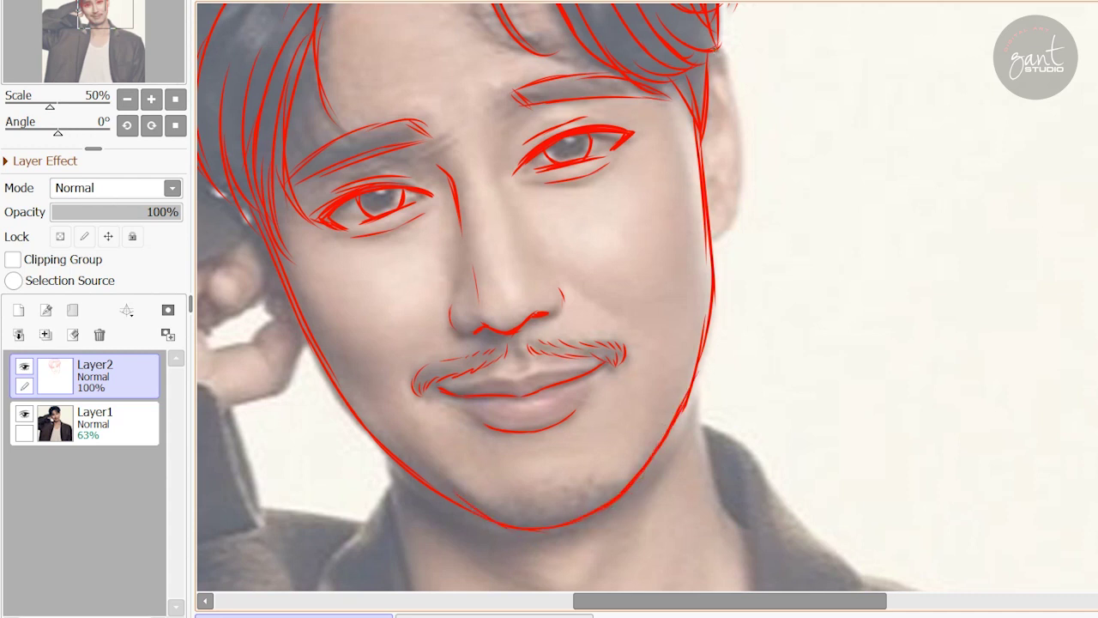
- Trace the visible ear's outer outline and its inner fold lines
mouse_move(715, 48)
left_mouse_down()
mouse_move(739, 163)
mouse_move(712, 235)
left_mouse_up()
key("ctrl+z")
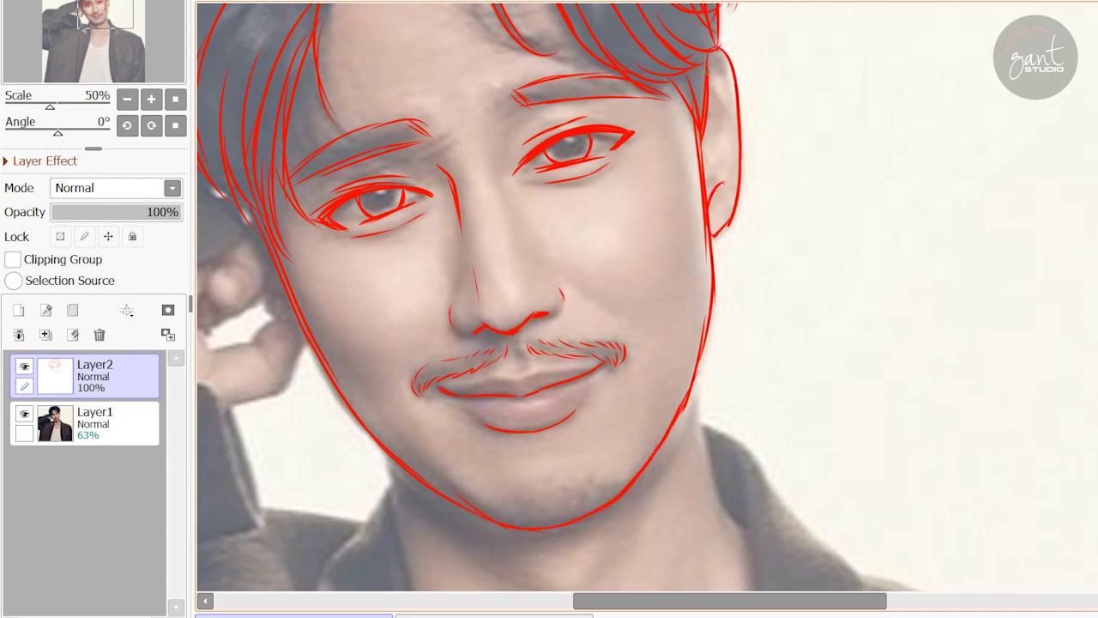
left_click_drag(707, 72, 729, 160)
left_click_drag(717, 118, 704, 183)
- Trace the raised hand's fingers, fingernails and palm edge beside the face
left_click_drag(712, 185, 815, 198)
left_click_drag(373, 279, 361, 312)
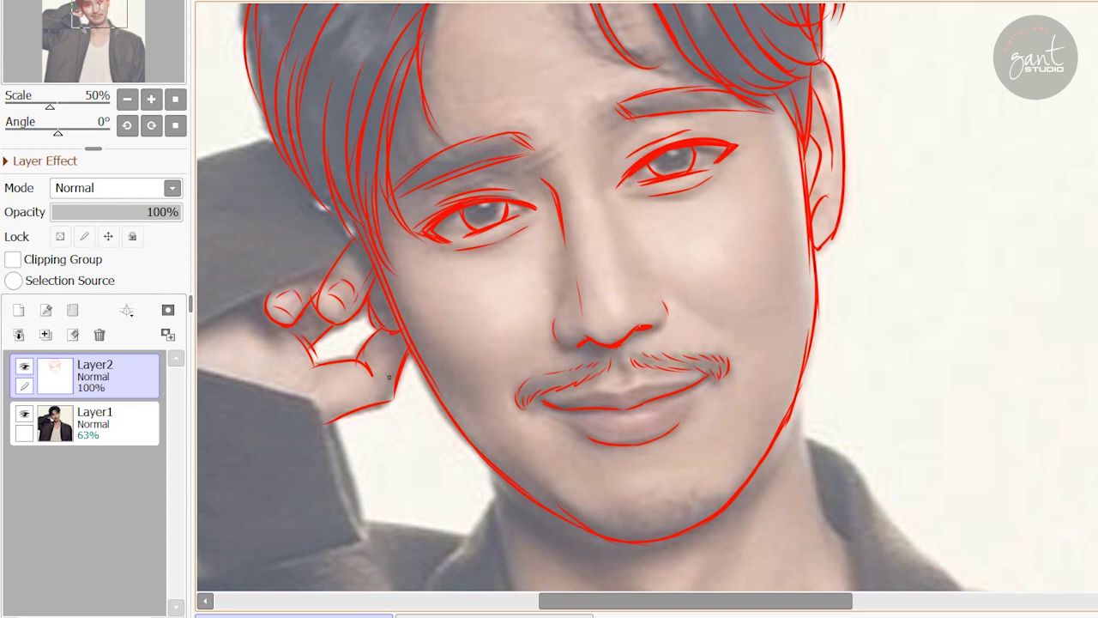
left_click_drag(601, 343, 621, 307)
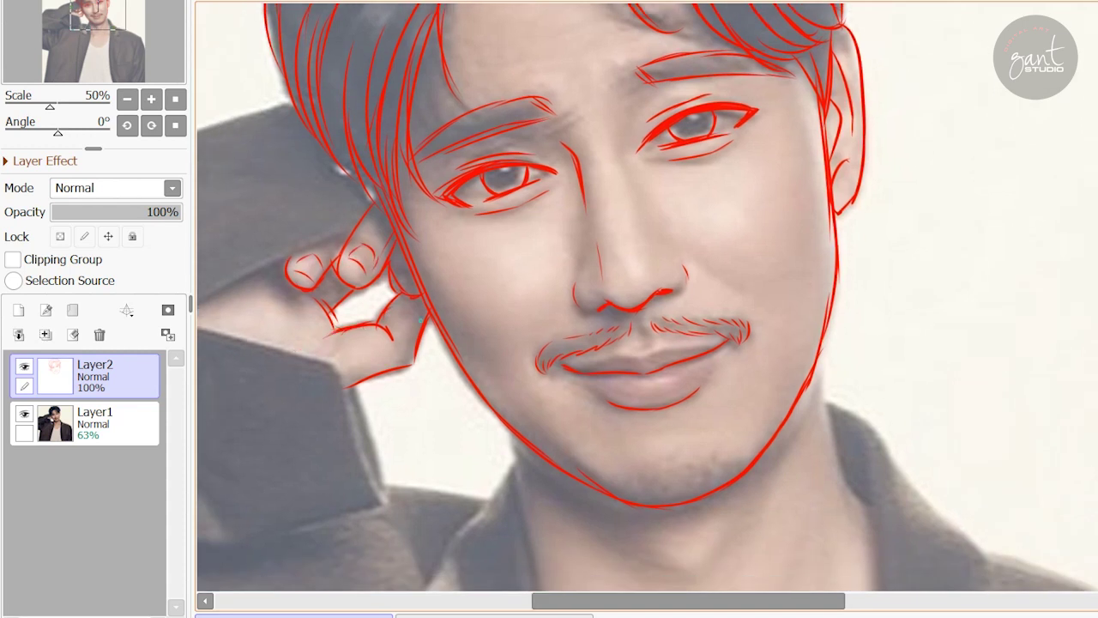
left_click_drag(866, 211, 845, 190)
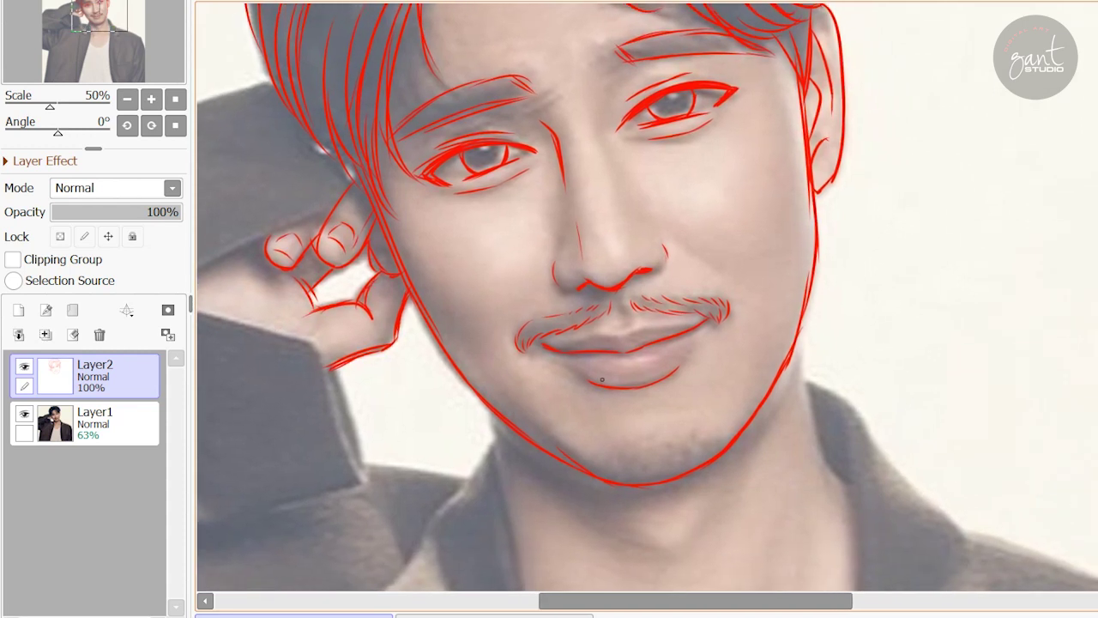
- Trace both sides of the neck downward from the jaw
mouse_move(489, 410)
left_mouse_down()
mouse_move(510, 477)
mouse_move(472, 513)
left_mouse_up()
left_click_drag(753, 395, 784, 494)
left_click_drag(566, 321, 607, 429)
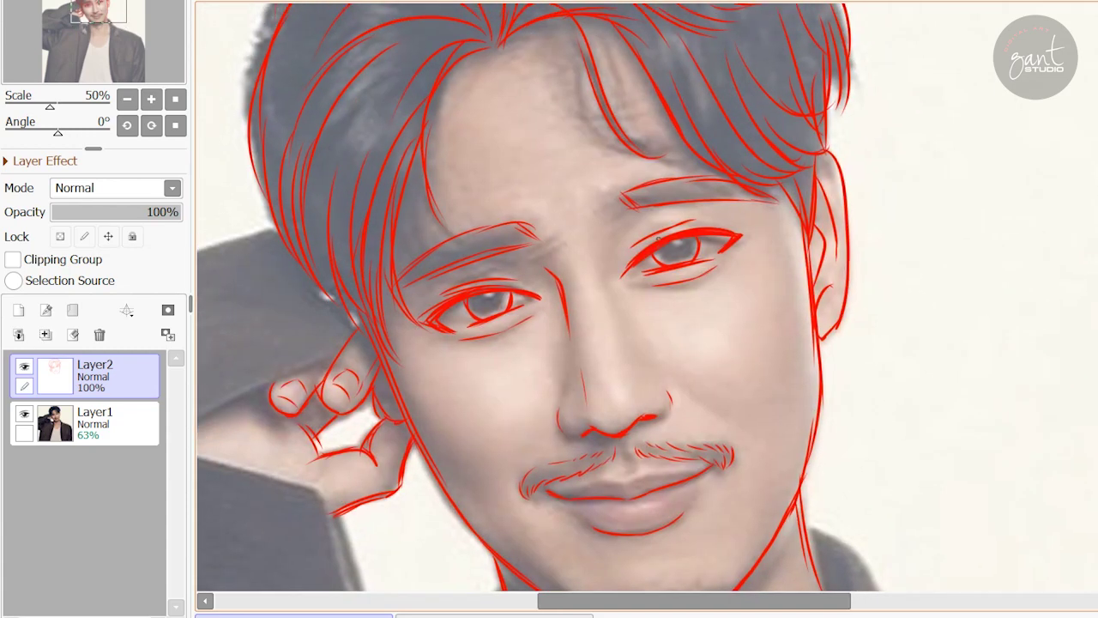
left_click_drag(542, 241, 600, 226)
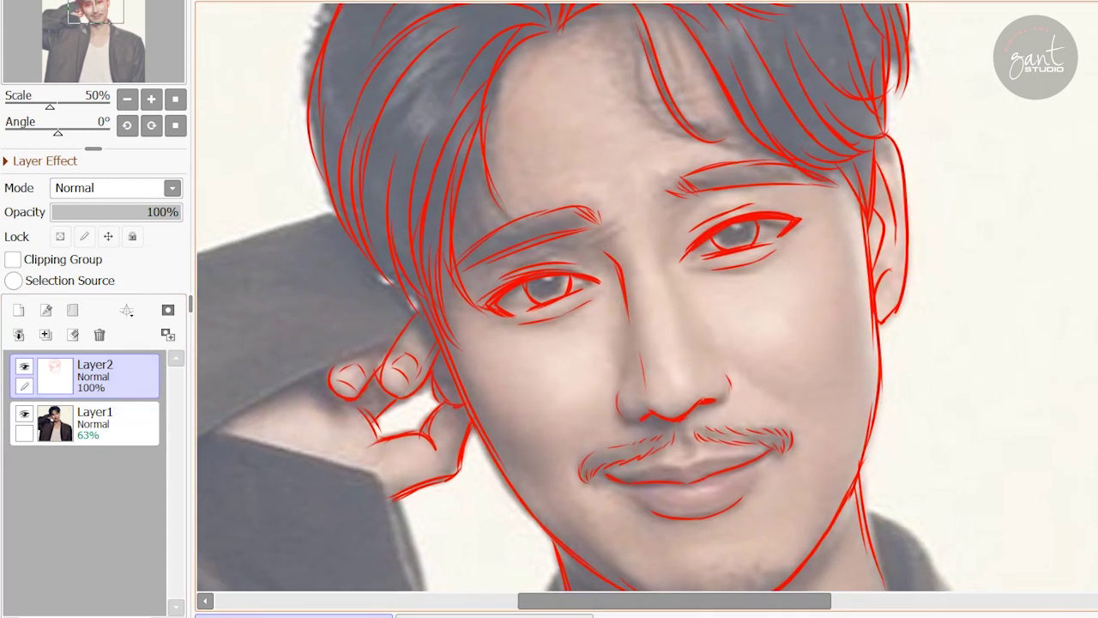
scroll(549, 309, "down", 1)
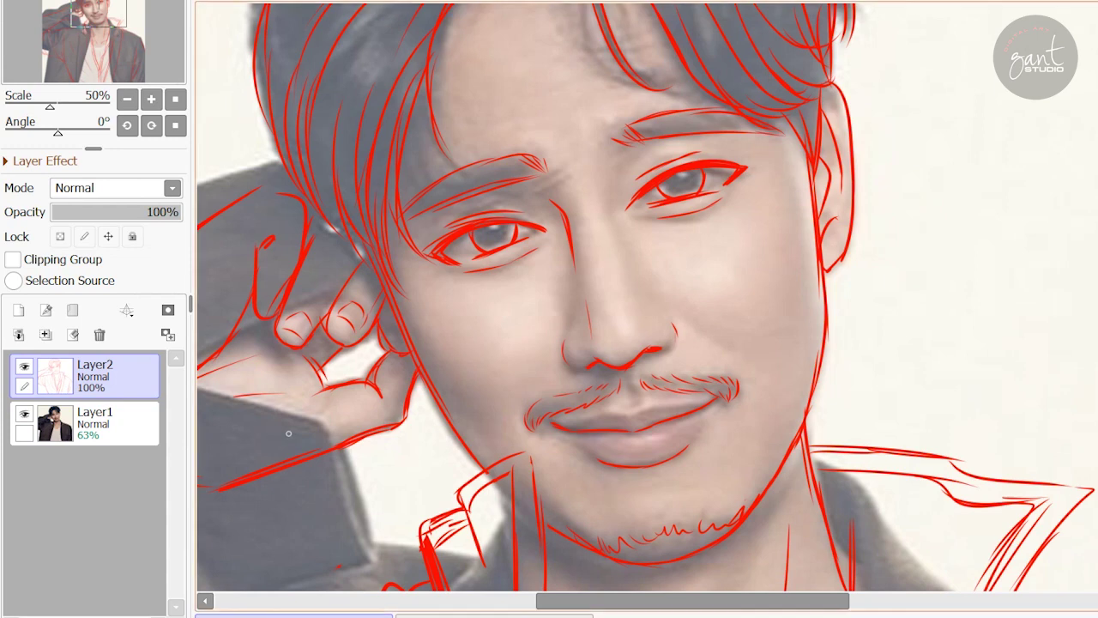
- Hide the reference photo on Layer1 and reduce the Layer2 sketch's opacity to 25%
left_click(24, 413)
scroll(549, 309, "up", 1)
left_click_drag(179, 212, 83, 212)
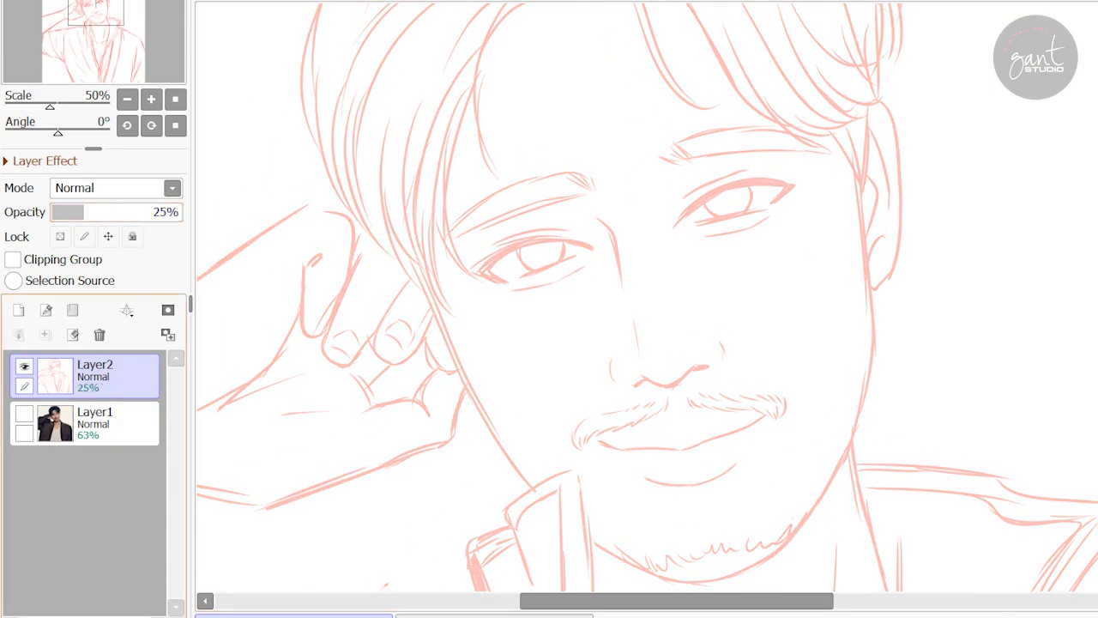
- Create a layer folder above the sketch with a new linework layer inside it
left_click(72, 309)
left_click(46, 310)
left_click_drag(532, 197, 549, 343)
- Ink the curved lock beside the hair parting in black on the linework layer, redoing strokes until they flow smoothly
left_click_drag(569, 146, 513, 327)
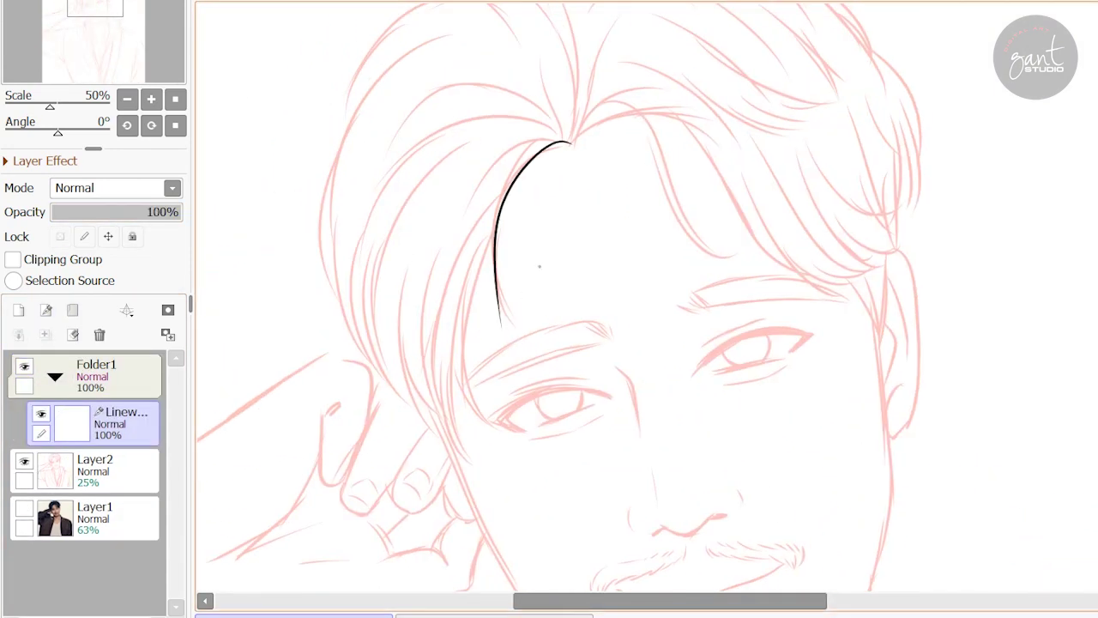
key("ctrl+z")
mouse_move(567, 146)
left_mouse_down()
mouse_move(523, 338)
mouse_move(498, 220)
mouse_move(512, 324)
left_mouse_up()
key("ctrl+z")
mouse_move(530, 133)
left_mouse_down()
mouse_move(491, 192)
mouse_move(501, 335)
left_mouse_up()
key("ctrl+z")
scroll(514, 257, "up", 1)
mouse_move(540, 177)
left_mouse_down()
mouse_move(510, 365)
mouse_move(494, 258)
mouse_move(509, 362)
mouse_move(494, 329)
mouse_move(521, 185)
mouse_move(506, 356)
mouse_move(527, 175)
mouse_move(503, 343)
mouse_move(511, 364)
left_mouse_up()
key("ctrl+z")
key("ctrl+z")
key("ctrl+z")
key("ctrl+z")
- Ink the tapered hair lock that falls to the outer corner of the left-hand eye, redoing its outer stroke
left_click_drag(486, 299, 477, 470)
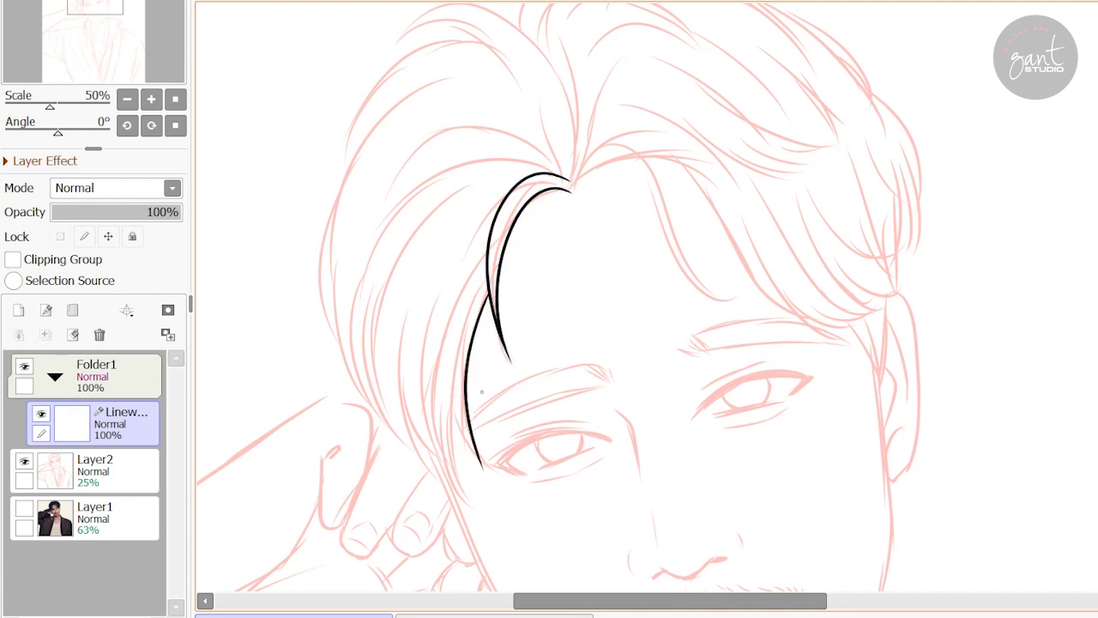
mouse_move(469, 268)
left_mouse_down()
mouse_move(464, 481)
mouse_move(451, 368)
mouse_move(464, 463)
left_mouse_up()
key("ctrl+z")
key("ctrl+z")
left_click_drag(489, 296, 489, 472)
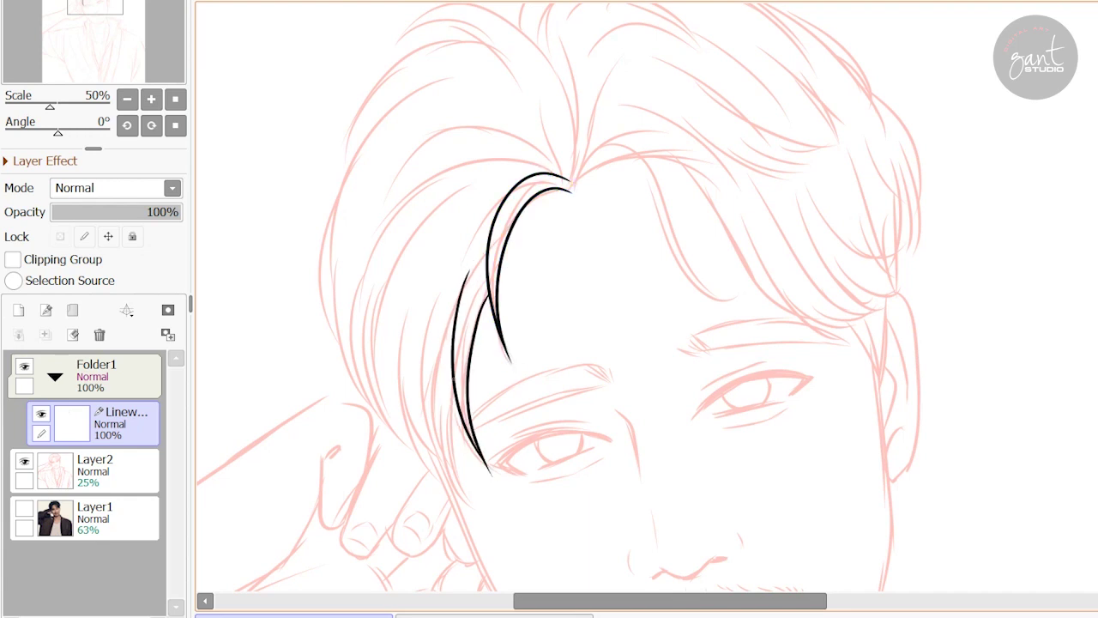
- Ink the thin strands hanging over the temple beside the tapered lock, redoing misplaced strokes
left_click_drag(455, 386, 471, 508)
left_click_drag(424, 332, 467, 502)
left_click_drag(417, 287, 409, 374)
scroll(409, 343, "up", 1)
key("ctrl+z")
key("ctrl+z")
left_click_drag(443, 307, 429, 505)
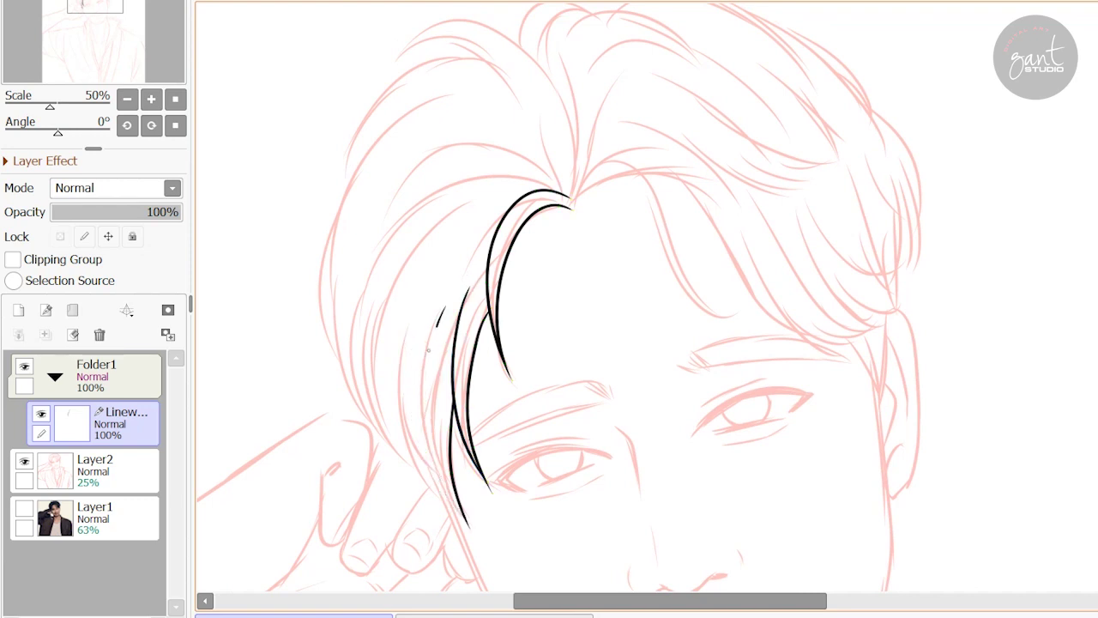
left_click_drag(450, 410, 439, 480)
- Ink two long arcs sweeping from the parting over the left side of the hair, redoing them until smooth
scroll(549, 344, "up", 3)
mouse_move(573, 254)
left_mouse_down()
mouse_move(523, 211)
mouse_move(386, 256)
left_mouse_up()
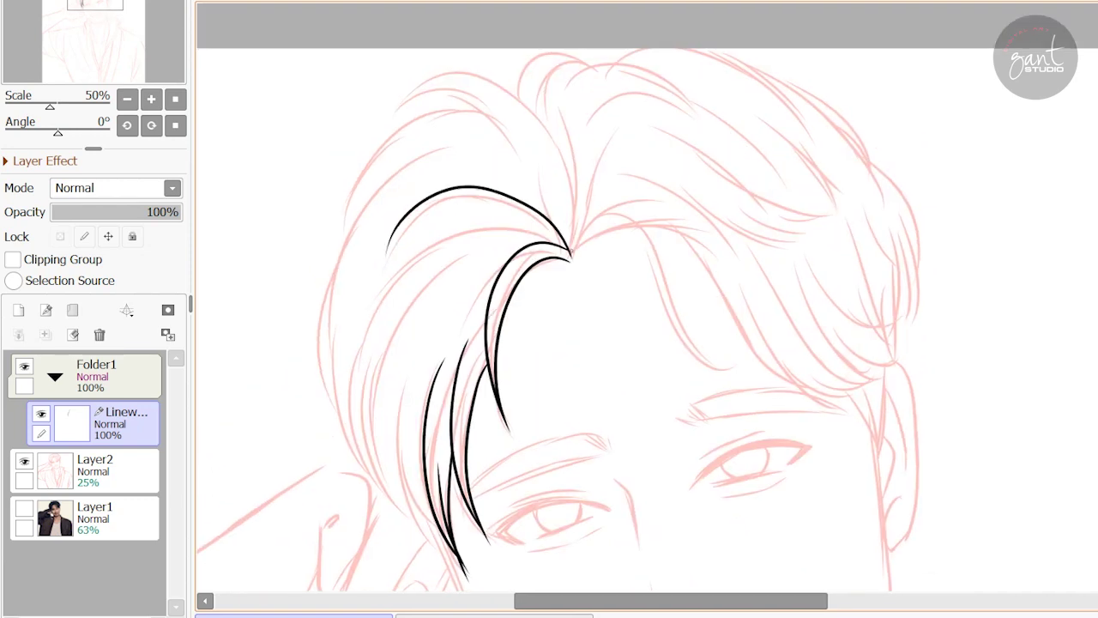
key("ctrl+z")
mouse_move(573, 254)
left_mouse_down()
mouse_move(372, 255)
mouse_move(514, 207)
mouse_move(371, 258)
mouse_move(359, 367)
mouse_move(390, 416)
left_mouse_up()
key("ctrl+z")
scroll(397, 437, "down", 1)
key("ctrl+z")
key("ctrl+z")
mouse_move(590, 177)
left_mouse_down()
mouse_move(506, 154)
mouse_move(386, 257)
left_mouse_up()
- Ink the long strand curving down the left side of the hair toward the temple, redoing it once it fits
mouse_move(474, 190)
left_mouse_down()
mouse_move(433, 238)
mouse_move(406, 422)
mouse_move(396, 429)
left_mouse_up()
key("ctrl+z")
scroll(446, 386, "down", 1)
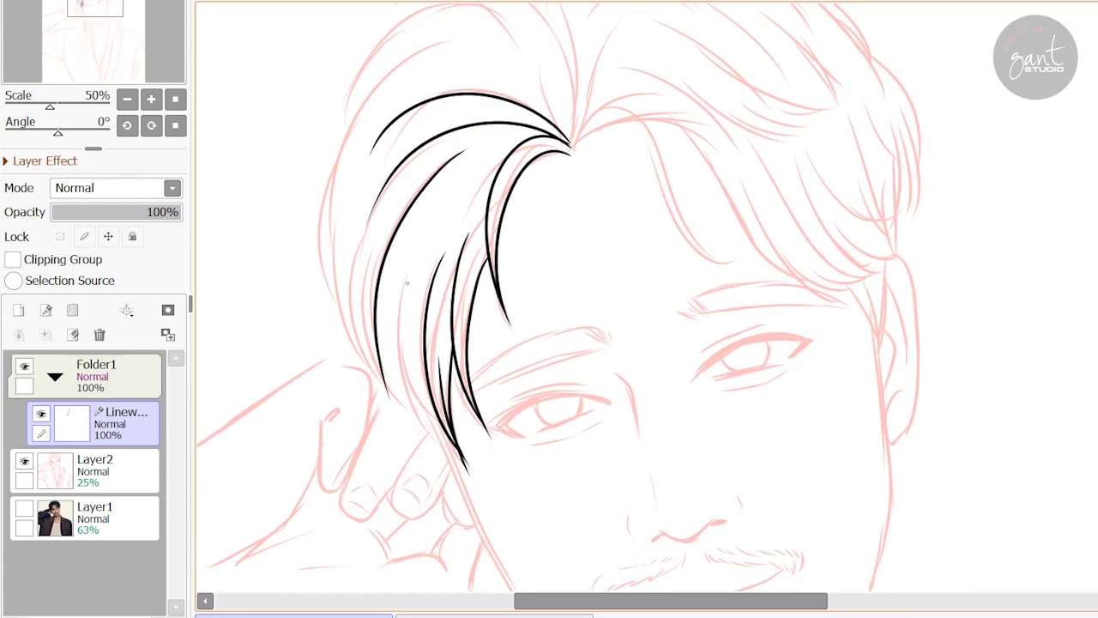
key("ctrl+z")
mouse_move(477, 145)
left_mouse_down()
mouse_move(422, 183)
mouse_move(380, 390)
left_mouse_up()
- Fill the temple hair with short tapered strands that converge at the lock tips
left_click_drag(429, 301, 407, 438)
left_click_drag(429, 373, 450, 453)
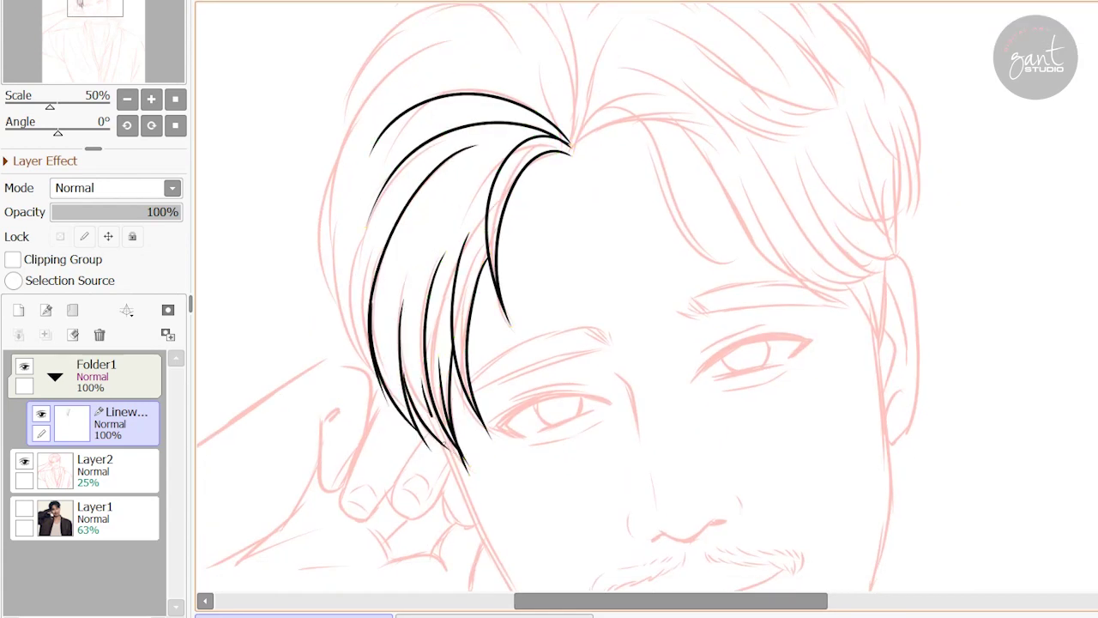
scroll(437, 446, "up", 1)
key("ctrl+z")
left_click_drag(452, 309, 441, 481)
mouse_move(455, 403)
left_mouse_down()
mouse_move(429, 496)
mouse_move(446, 497)
left_mouse_up()
- Ink the upper lock curling over the crown down to the parting, with its inner strands
scroll(446, 429, "up", 1)
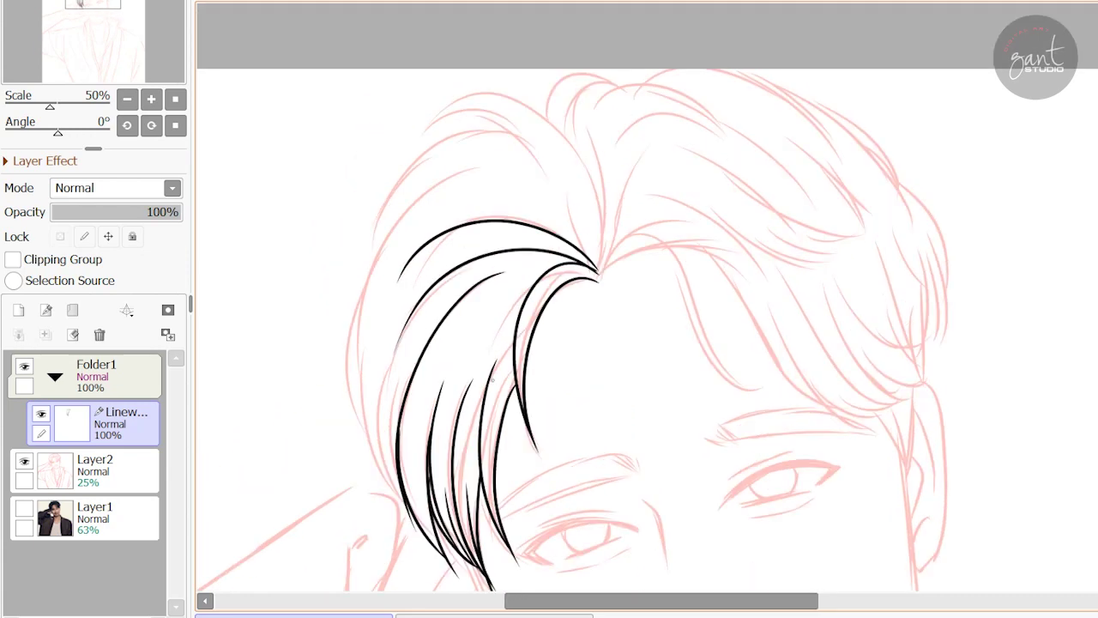
scroll(483, 343, "up", 1)
mouse_move(577, 343)
left_mouse_down()
mouse_move(537, 265)
mouse_move(412, 201)
mouse_move(506, 214)
mouse_move(577, 343)
left_mouse_up()
key("ctrl+z")
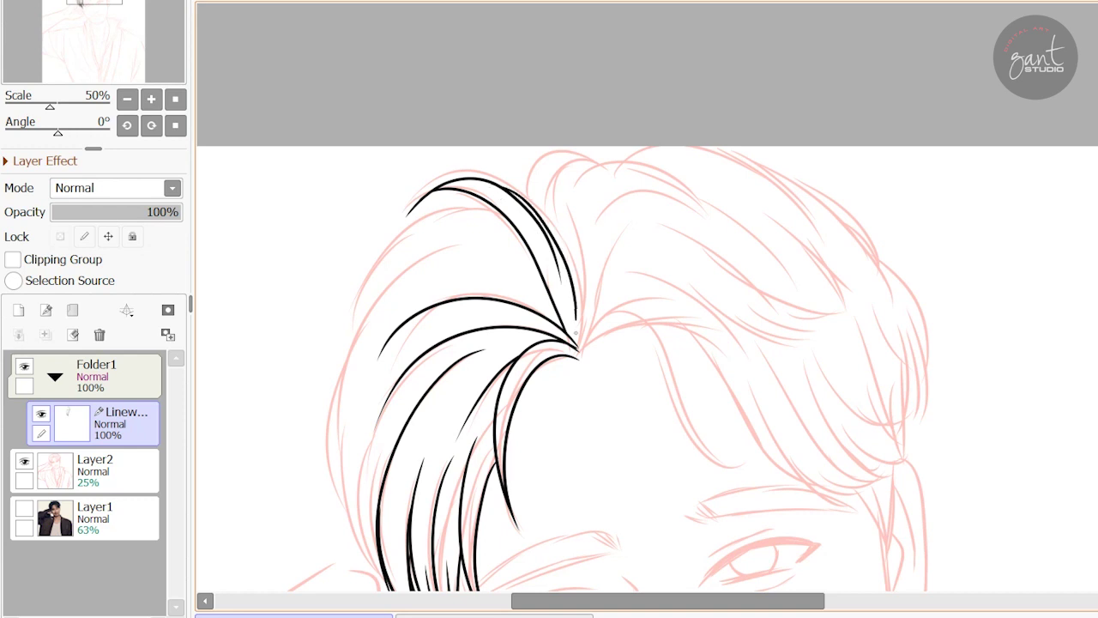
key("ctrl+z")
key("ctrl+z")
mouse_move(402, 206)
left_mouse_down()
mouse_move(556, 218)
mouse_move(583, 343)
mouse_move(552, 276)
mouse_move(571, 321)
left_mouse_up()
key("ctrl+z")
key("ctrl+z")
left_click_drag(496, 205, 546, 314)
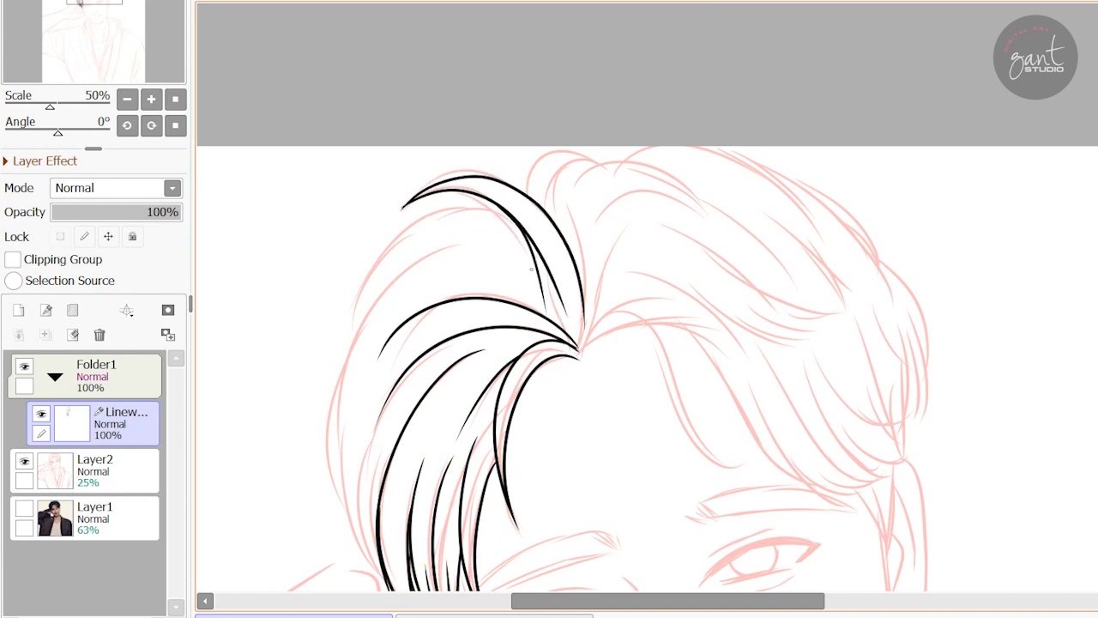
- Ink the outer contour of the left side of the hair and the long strand running inside it
mouse_move(393, 252)
left_mouse_down()
mouse_move(520, 204)
mouse_move(504, 205)
mouse_move(343, 374)
left_mouse_up()
key("ctrl+z")
left_click_drag(405, 280, 438, 255)
key("ctrl+z")
scroll(386, 344, "down", 2)
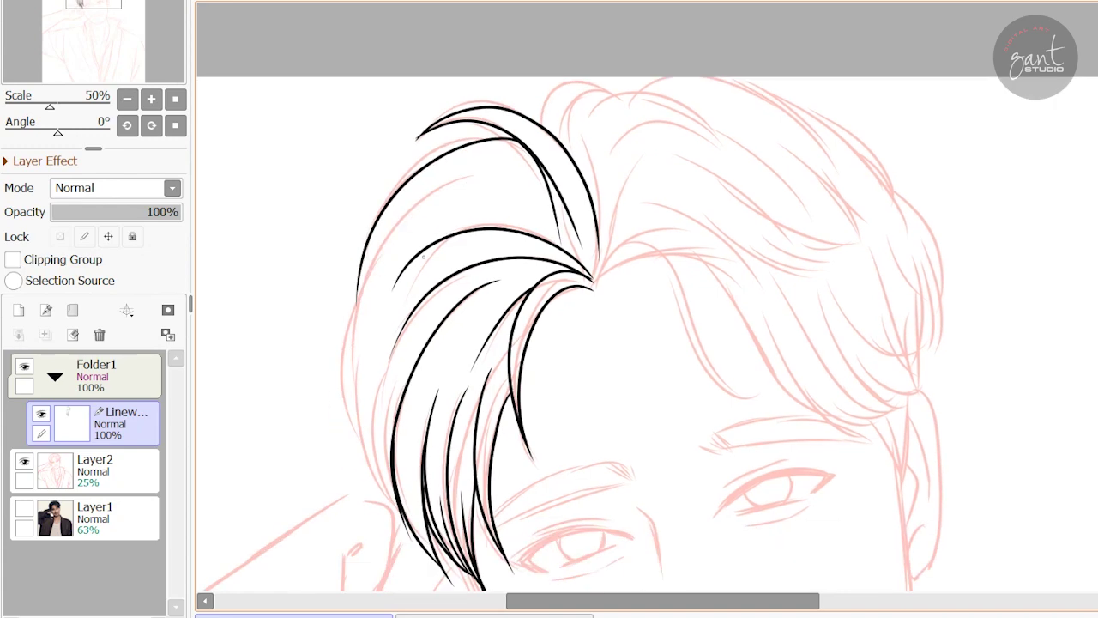
left_click_drag(485, 167, 347, 336)
left_click_drag(361, 283, 348, 429)
key("ctrl+z")
mouse_move(497, 163)
left_mouse_down()
mouse_move(378, 256)
mouse_move(346, 454)
left_mouse_up()
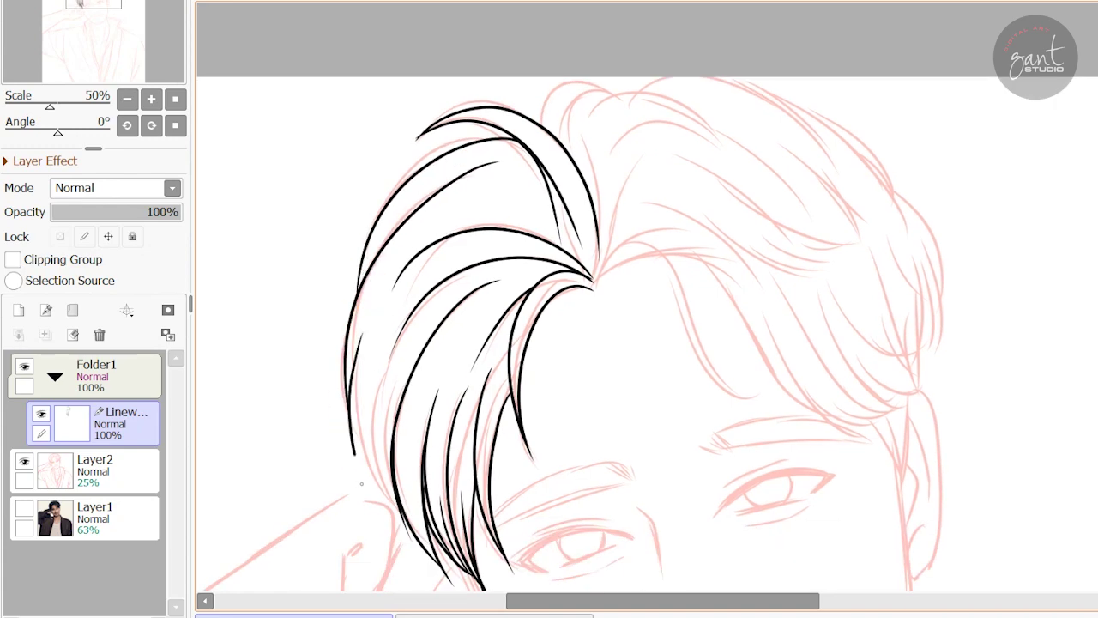
- Extend the outer hair contour down to the temple tips and add an inner strand above the long arcs
scroll(347, 394, "down", 2)
left_click_drag(344, 322, 391, 458)
left_click_drag(370, 366, 397, 462)
scroll(549, 309, "up", 2)
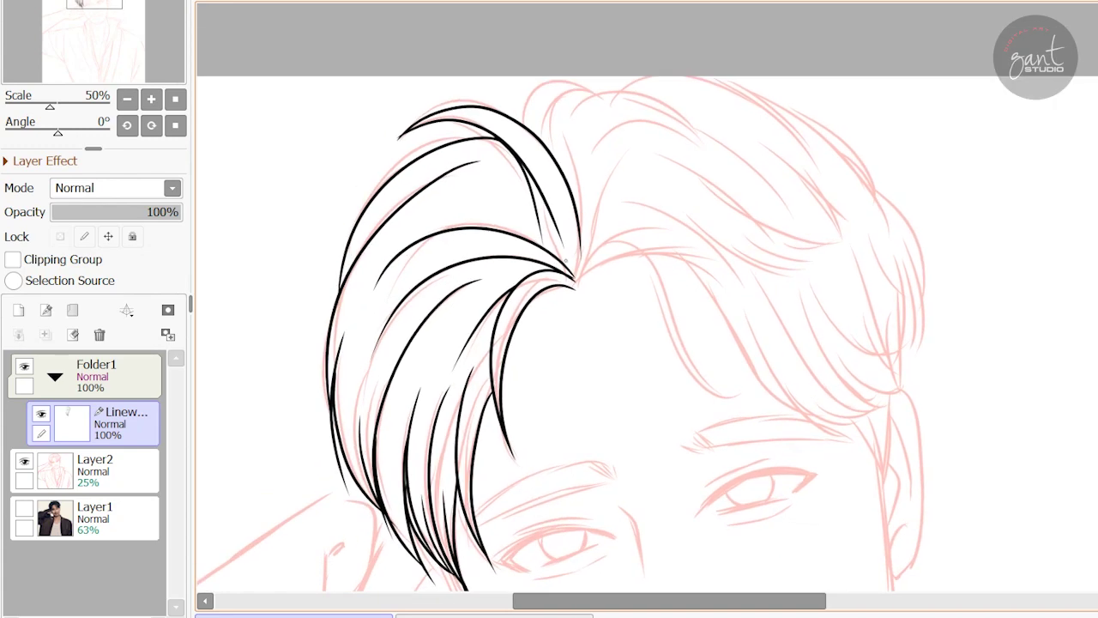
left_click_drag(514, 240, 427, 297)
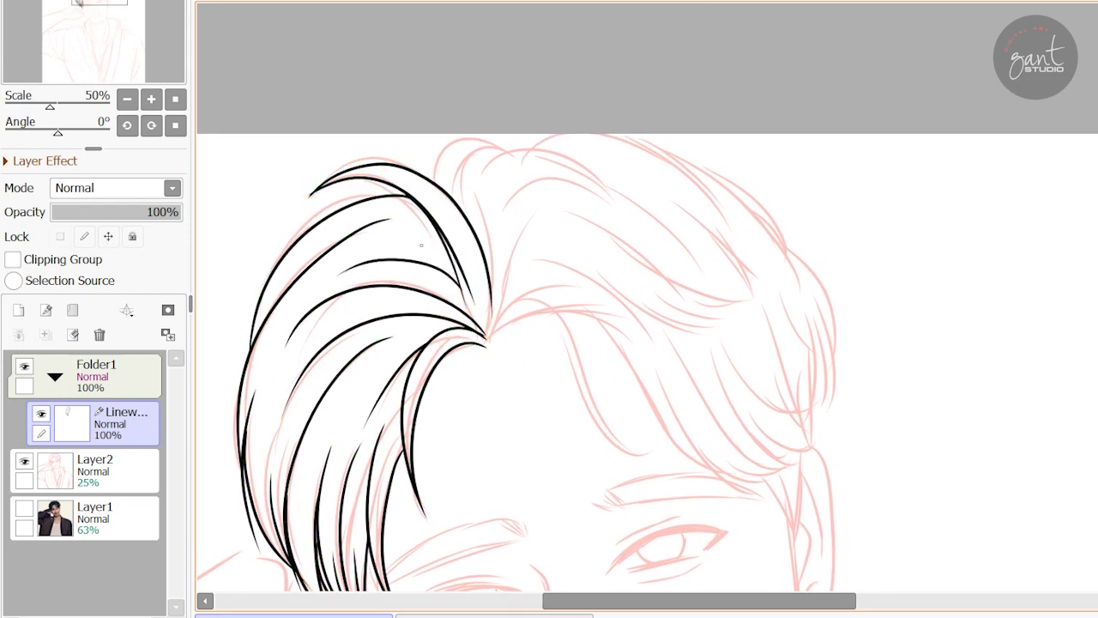
- Ink a strand rising from the parting and the small rounded tuft at the top of the head
mouse_move(549, 343)
left_mouse_down()
mouse_move(488, 290)
mouse_move(541, 410)
mouse_move(531, 483)
left_mouse_up()
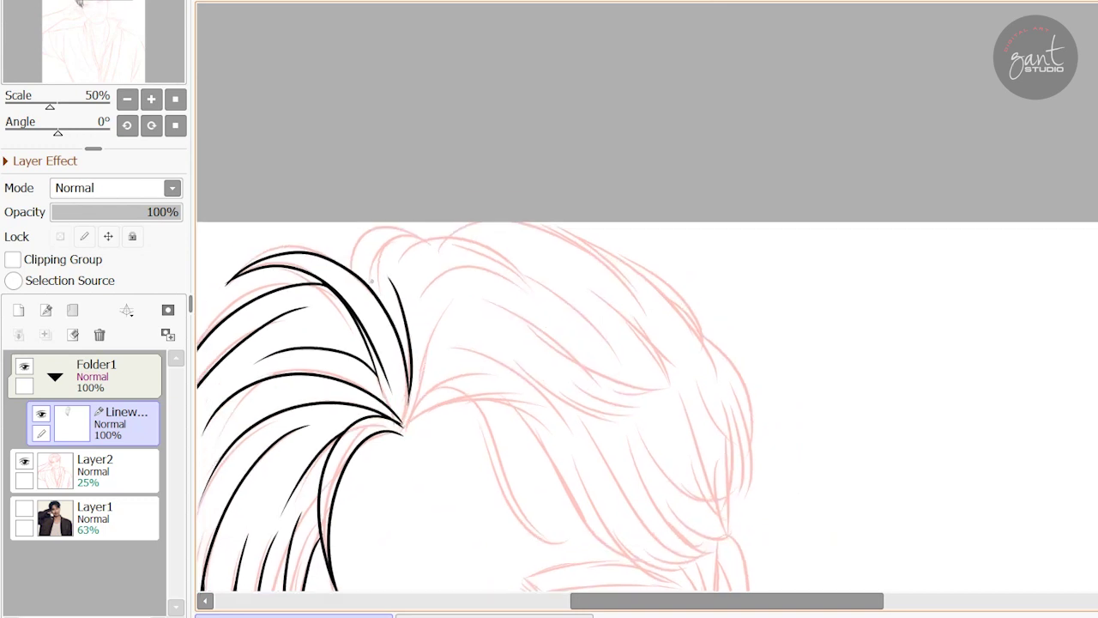
left_click_drag(373, 292, 424, 233)
left_click_drag(354, 267, 434, 228)
key("ctrl+z")
left_click_drag(350, 262, 437, 223)
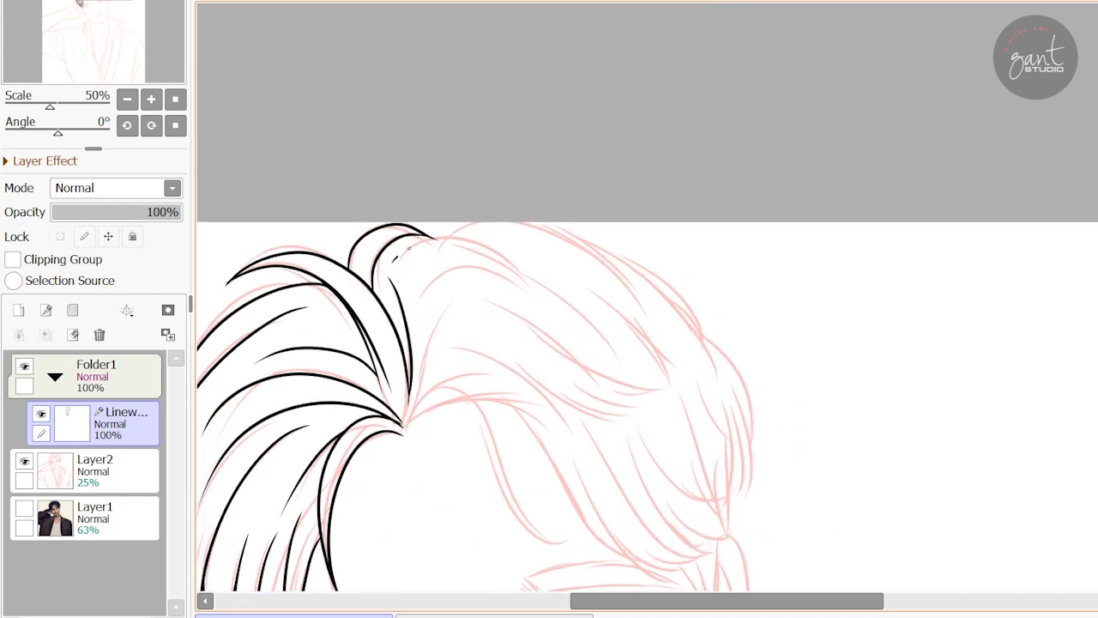
- Ink the strands arching away to the right of the top tuft and redo the tuft's outer curve
left_click_drag(395, 260, 487, 242)
key("ctrl+z")
key("ctrl+z")
mouse_move(354, 274)
left_mouse_down()
mouse_move(453, 244)
mouse_move(514, 253)
left_mouse_up()
key("ctrl+z")
mouse_move(394, 259)
left_mouse_down()
mouse_move(513, 250)
mouse_move(542, 283)
left_mouse_up()
mouse_move(353, 274)
left_mouse_down()
mouse_move(514, 242)
mouse_move(403, 233)
left_mouse_up()
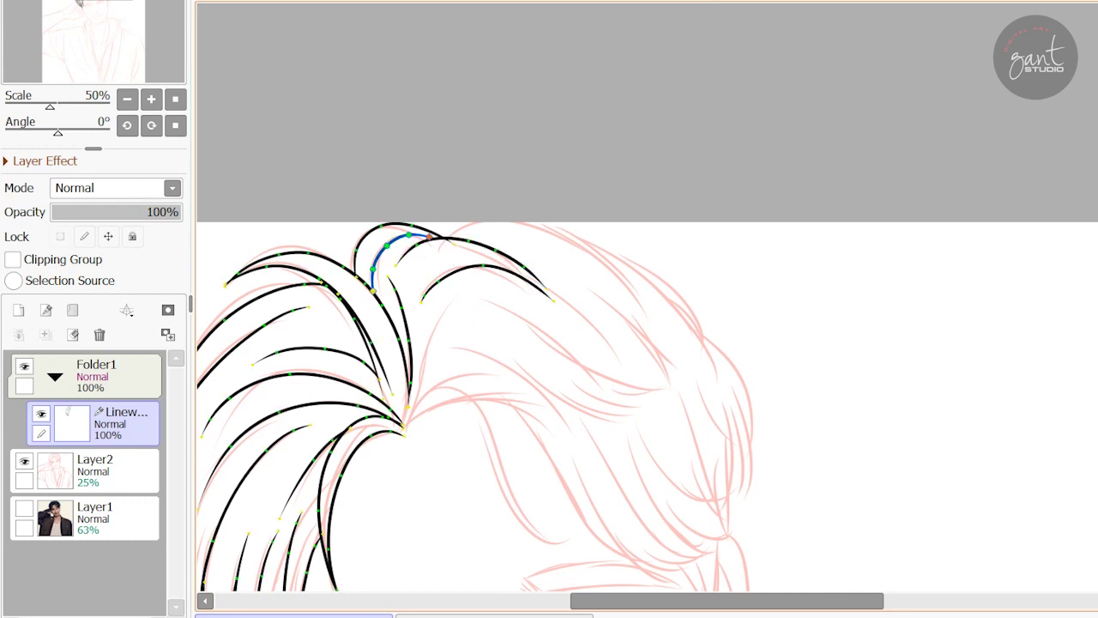
- Ink the strands fanning out from the parting and the S-curved fringe lock over the right side of the forehead
left_click_drag(549, 343, 482, 315)
mouse_move(297, 386)
left_mouse_down()
mouse_move(346, 254)
mouse_move(396, 360)
left_mouse_up()
left_click_drag(549, 343, 509, 268)
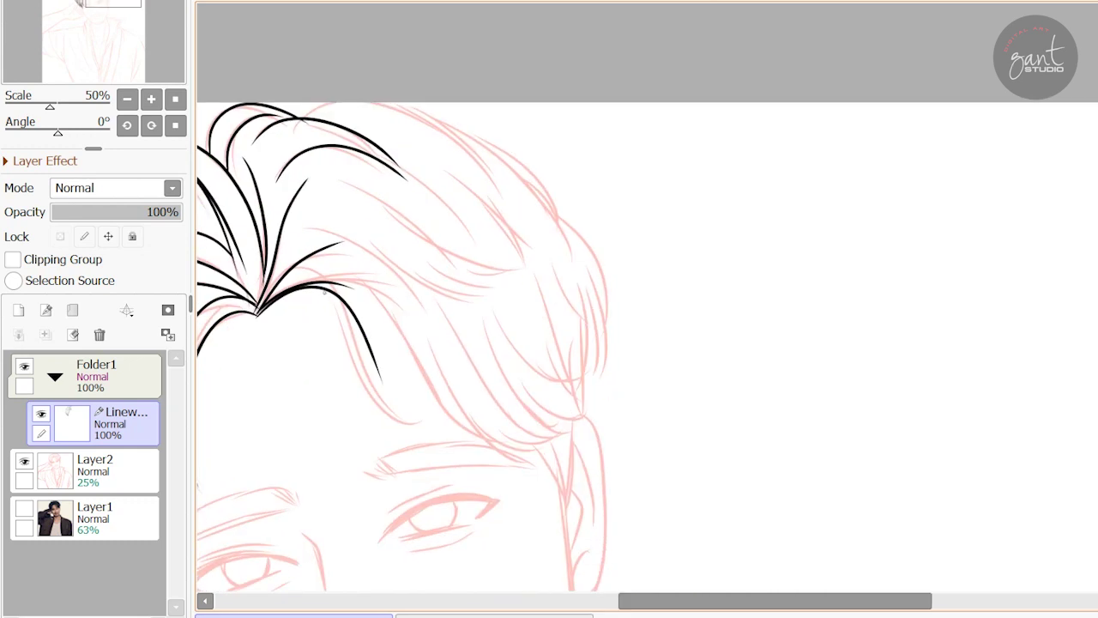
mouse_move(325, 290)
left_mouse_down()
mouse_move(430, 420)
mouse_move(467, 418)
left_mouse_up()
key("ctrl")
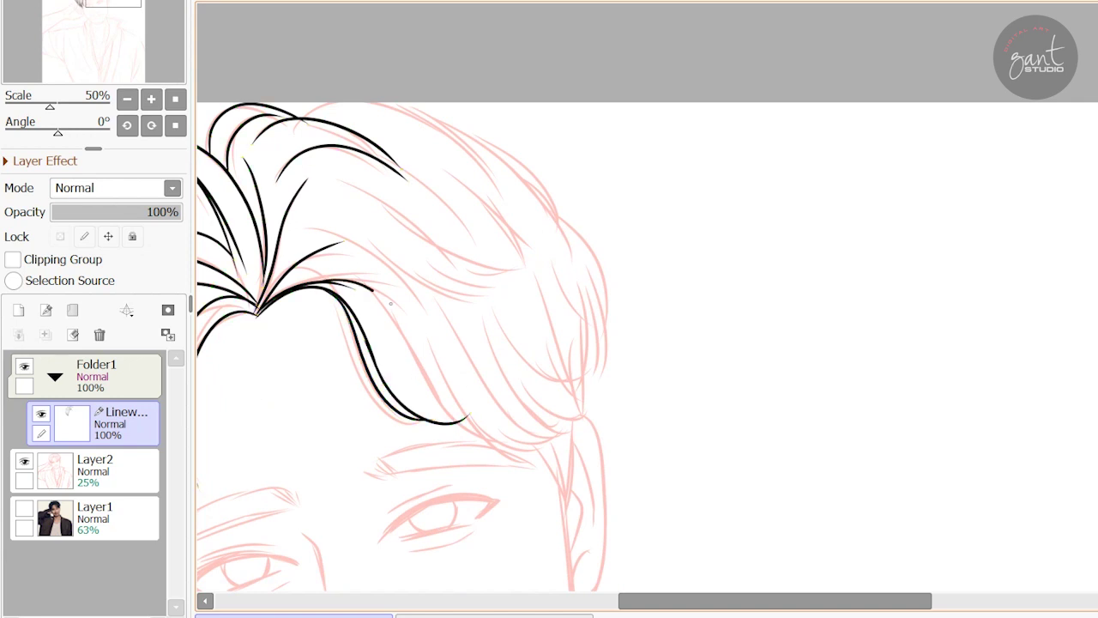
- Ink the crown's outer edge and the long strands sweeping across the right side of the hair
mouse_move(306, 230)
left_mouse_down()
mouse_move(463, 286)
mouse_move(517, 285)
left_mouse_up()
mouse_move(292, 110)
left_mouse_down()
mouse_move(535, 199)
mouse_move(566, 262)
left_mouse_up()
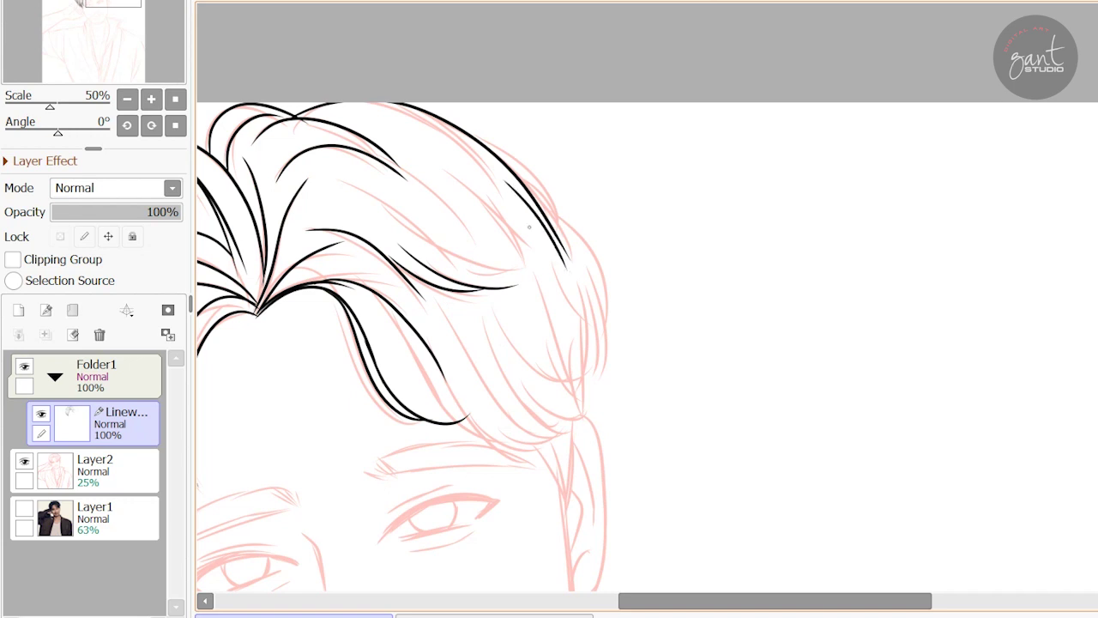
left_click_drag(511, 202, 540, 269)
mouse_move(424, 146)
left_mouse_down()
mouse_move(489, 206)
mouse_move(530, 290)
left_mouse_up()
left_click_drag(380, 208, 513, 280)
left_click_drag(532, 283, 481, 218)
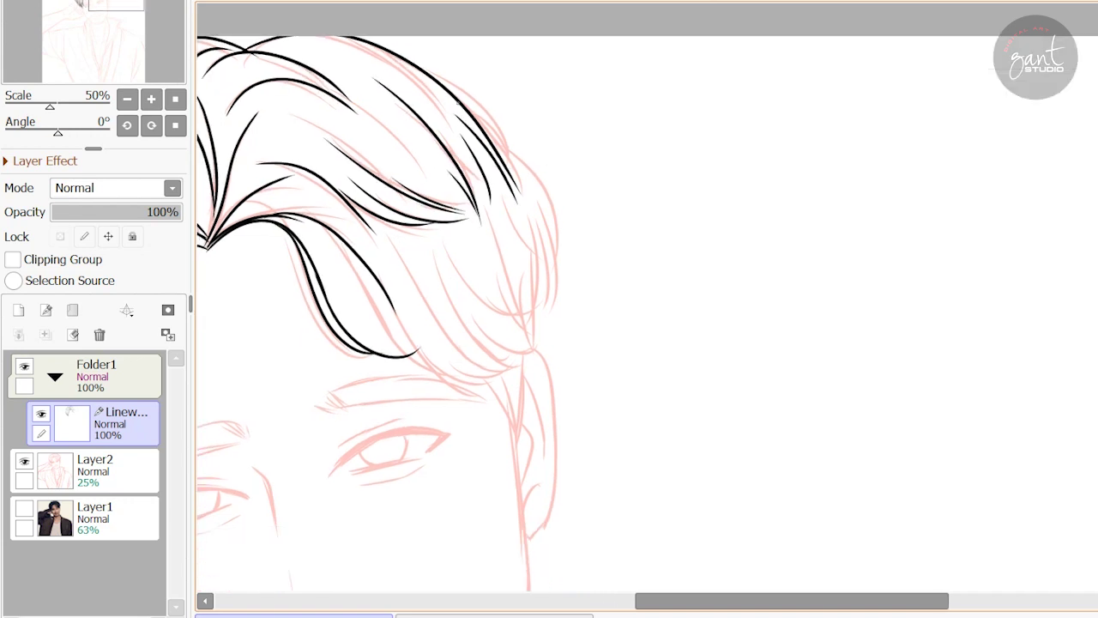
- Ink the right outer hair contour and the long fringe strands sweeping toward the ear
left_click_drag(463, 105, 554, 317)
left_click_drag(429, 344, 455, 300)
mouse_move(352, 180)
left_mouse_down()
mouse_move(506, 340)
mouse_move(532, 336)
left_mouse_up()
left_click_drag(455, 266, 553, 331)
left_click_drag(421, 189, 549, 319)
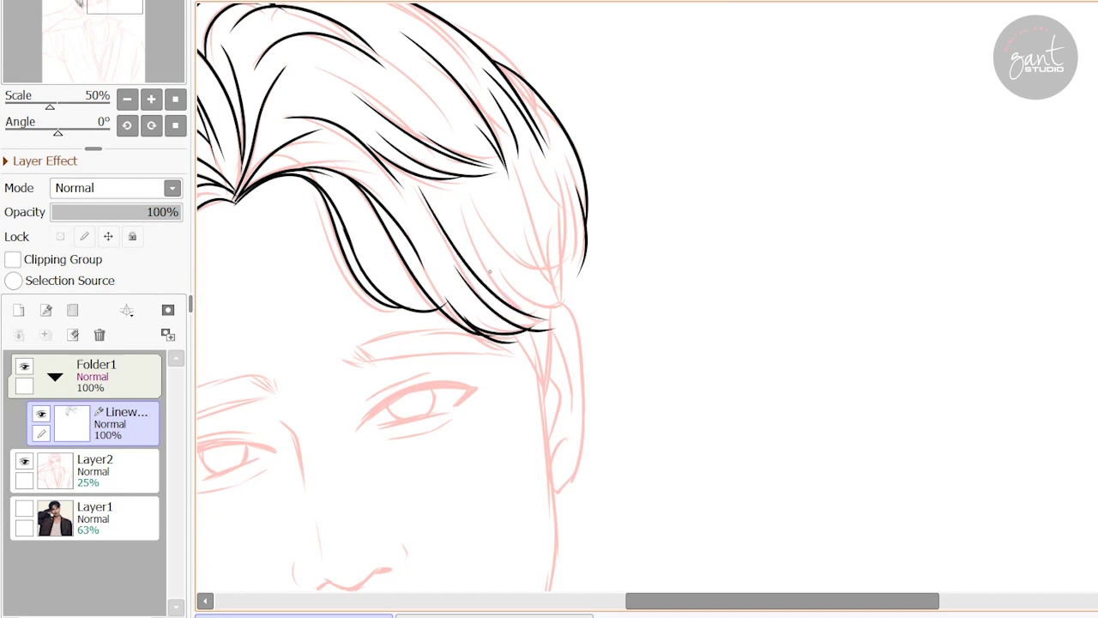
- Ink the tapered strands that converge just above the right-hand ear, redoing the first ones
left_click_drag(490, 271, 580, 319)
left_click_drag(476, 217, 576, 313)
key("ctrl+z")
key("ctrl+z")
left_click_drag(503, 283, 575, 306)
left_click_drag(484, 212, 577, 299)
left_click_drag(531, 285, 574, 302)
left_click_drag(523, 156, 564, 300)
left_click_drag(549, 254, 563, 281)
left_click_drag(544, 144, 564, 288)
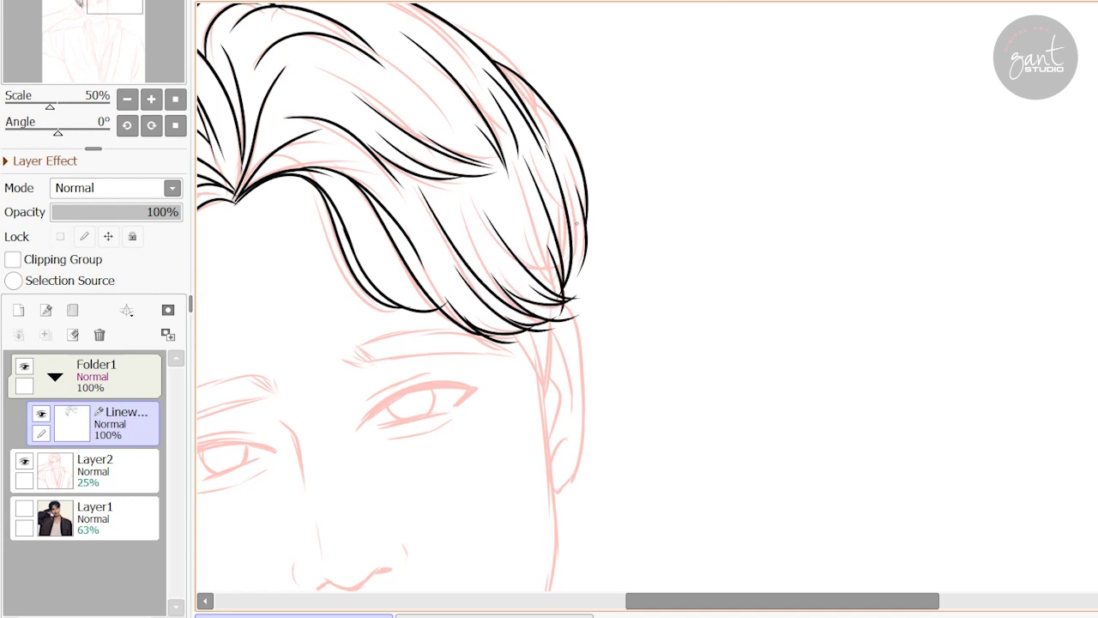
- Ink the pointed sideburn in front of the right-hand ear and the ear's outer contour
mouse_move(582, 214)
left_mouse_down()
mouse_move(563, 288)
mouse_move(575, 300)
mouse_move(695, 215)
mouse_move(657, 257)
mouse_move(648, 206)
left_mouse_up()
left_click_drag(616, 233, 642, 293)
left_click_drag(654, 221, 640, 301)
key("ctrl+z")
left_click_drag(657, 201, 641, 291)
mouse_move(655, 202)
left_mouse_down()
mouse_move(667, 216)
mouse_move(654, 390)
mouse_move(684, 248)
left_mouse_up()
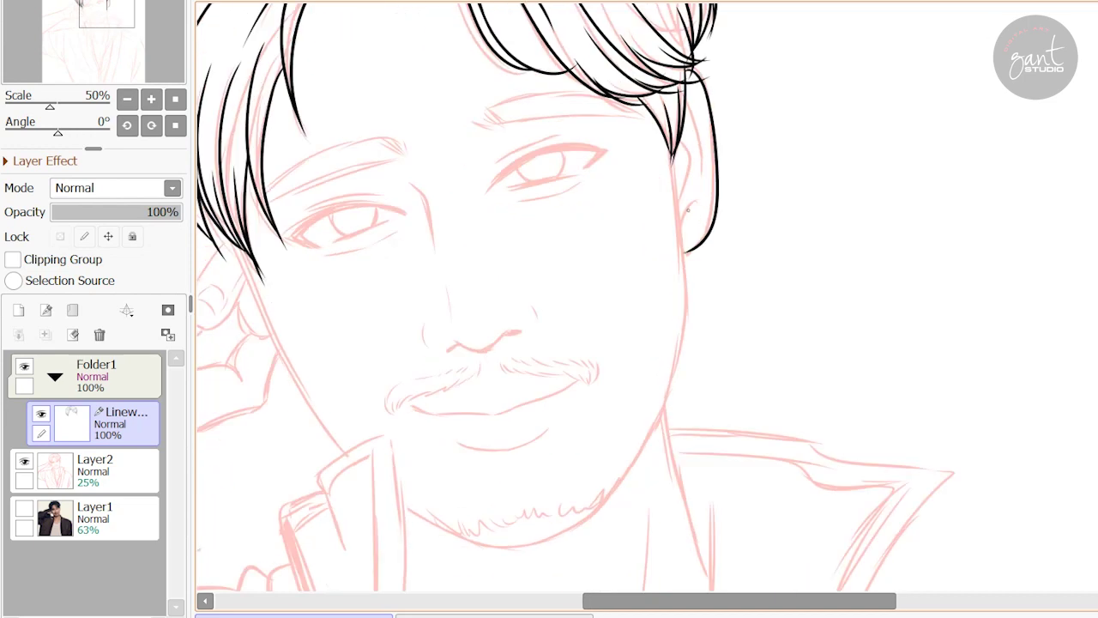
- Ink the jawline from the right-hand sideburn down around the chin to the collar
mouse_move(673, 156)
left_mouse_down()
mouse_move(680, 356)
mouse_move(650, 437)
left_mouse_up()
key("ctrl+z")
left_click_drag(673, 156, 645, 442)
mouse_move(683, 329)
left_mouse_down()
mouse_move(580, 527)
mouse_move(525, 547)
mouse_move(460, 546)
mouse_move(401, 504)
left_mouse_up()
left_click_drag(566, 326, 579, 304)
key("ctrl")
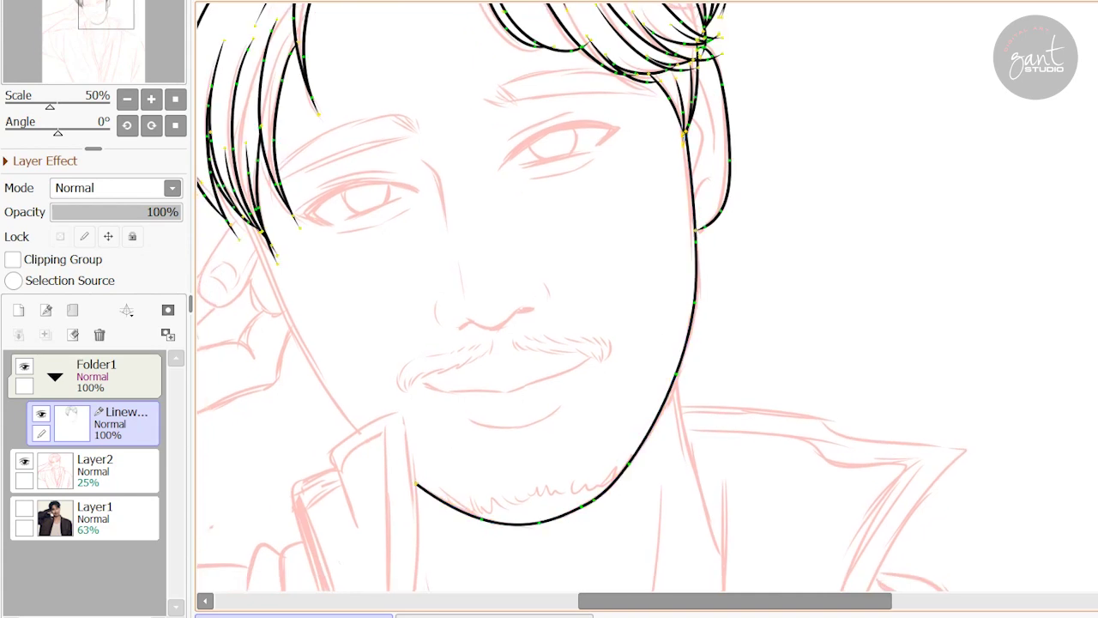
- Ink the left cheek line from the hair tips to the collar and adjust its curve points
mouse_move(566, 309)
left_mouse_down()
mouse_move(514, 291)
mouse_move(643, 339)
left_mouse_up()
mouse_move(326, 256)
left_mouse_down()
mouse_move(410, 439)
mouse_move(434, 465)
left_mouse_up()
key("ctrl")
key("Return")
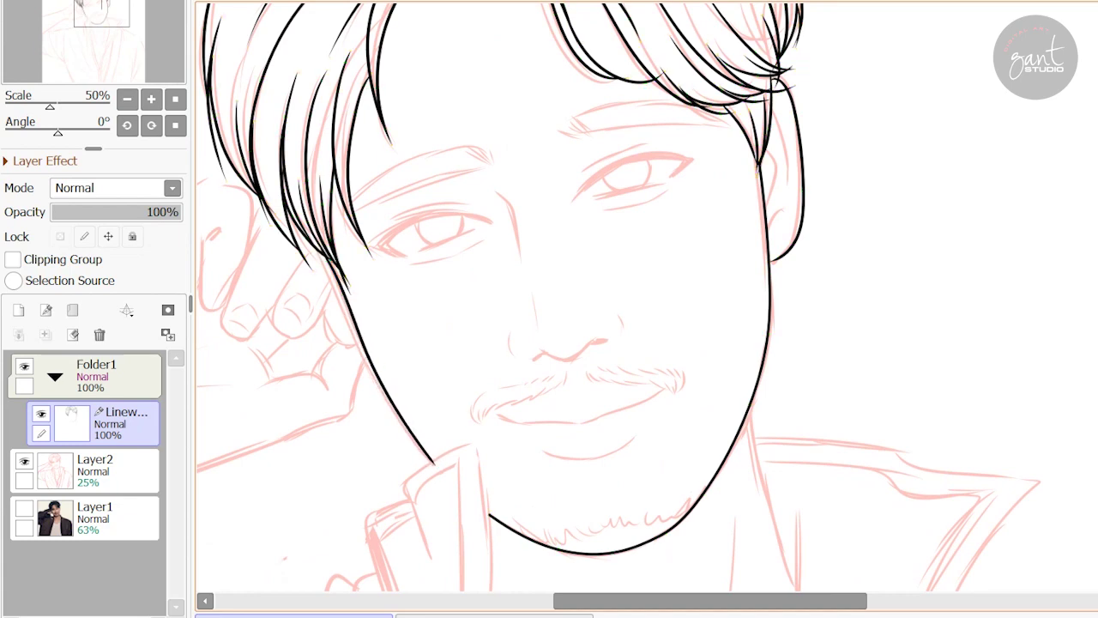
key("ctrl")
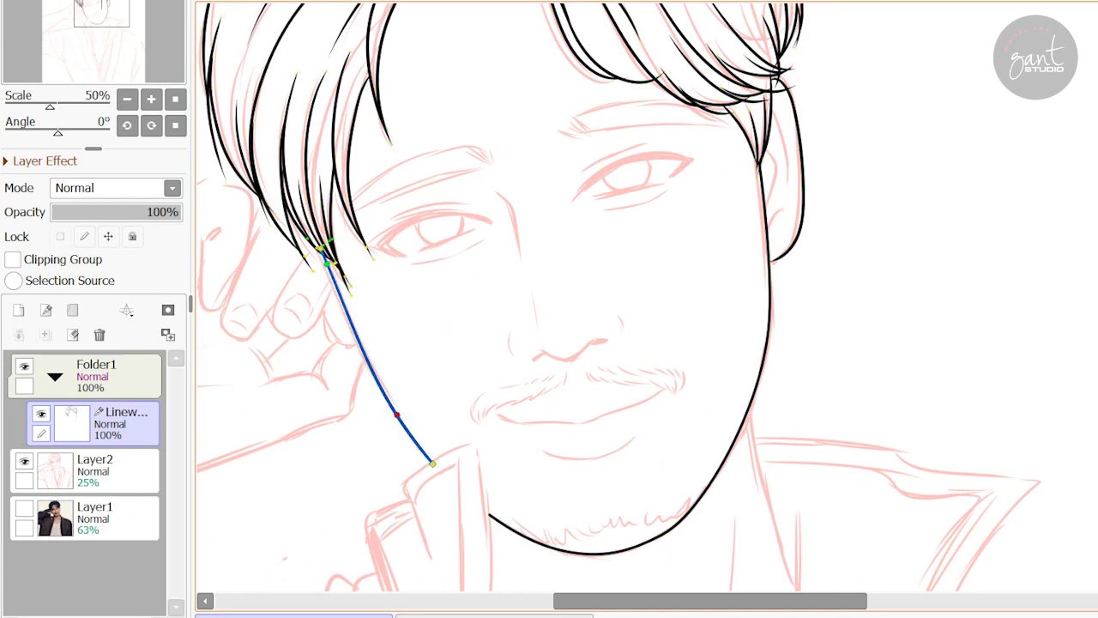
- Ink the inner contours of the right-hand ear
left_click_drag(601, 343, 428, 480)
left_click_drag(611, 285, 596, 366)
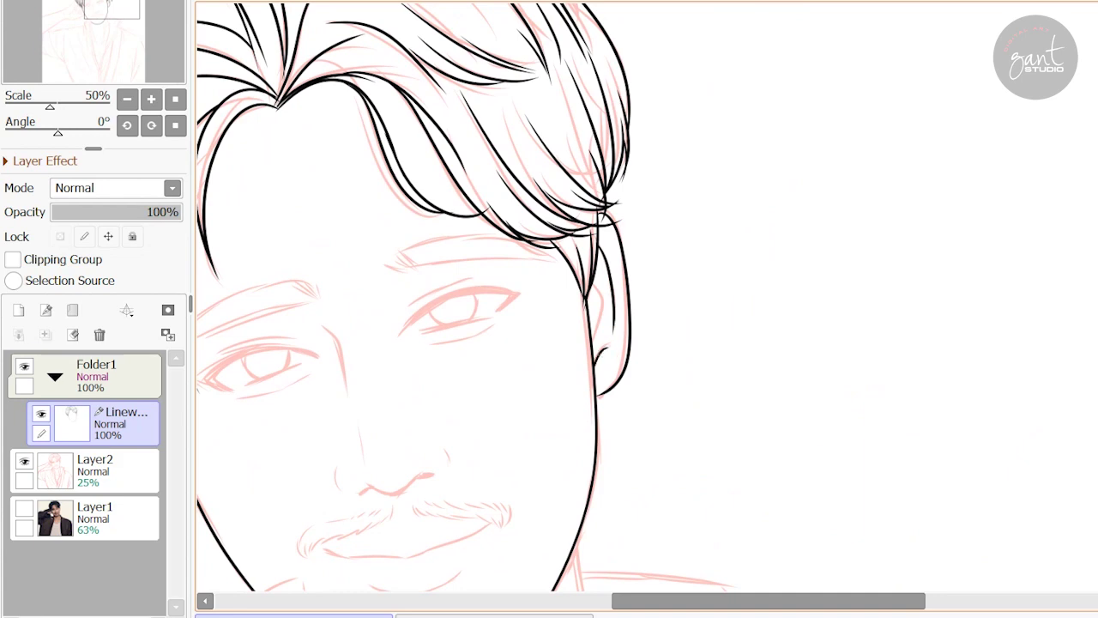
- Ink the fingertip nearest the left cheek below the hair, redoing its outline until it fits the sketch
scroll(619, 294, "down", 2)
scroll(558, 343, "left", 5)
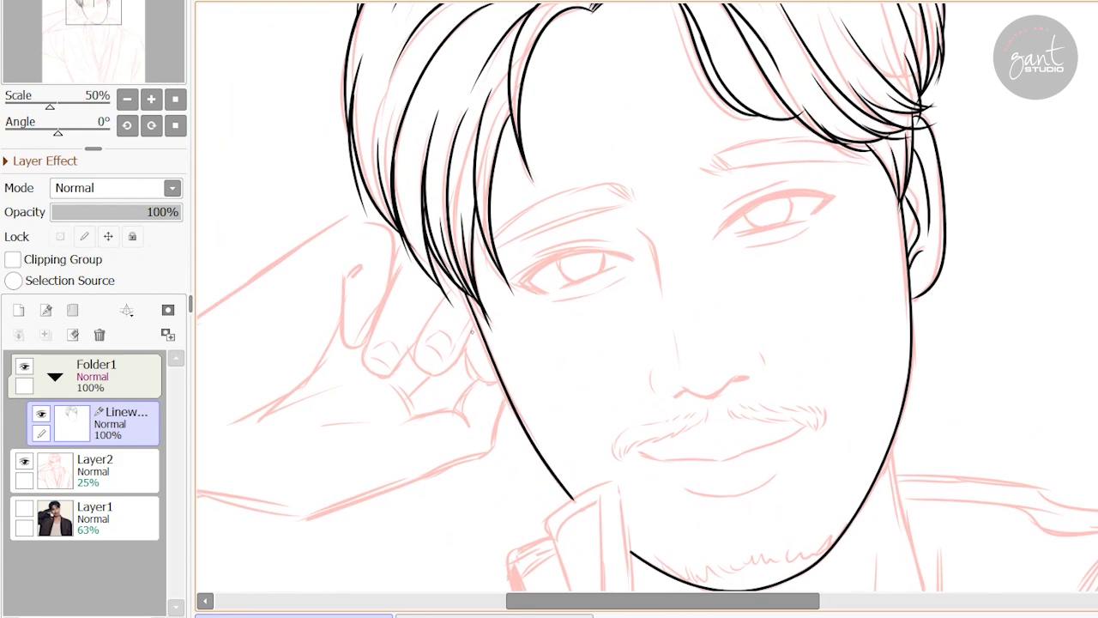
left_click_drag(451, 285, 462, 352)
key("ctrl+z")
left_click_drag(451, 285, 463, 348)
key("ctrl+z")
left_click_drag(450, 287, 479, 324)
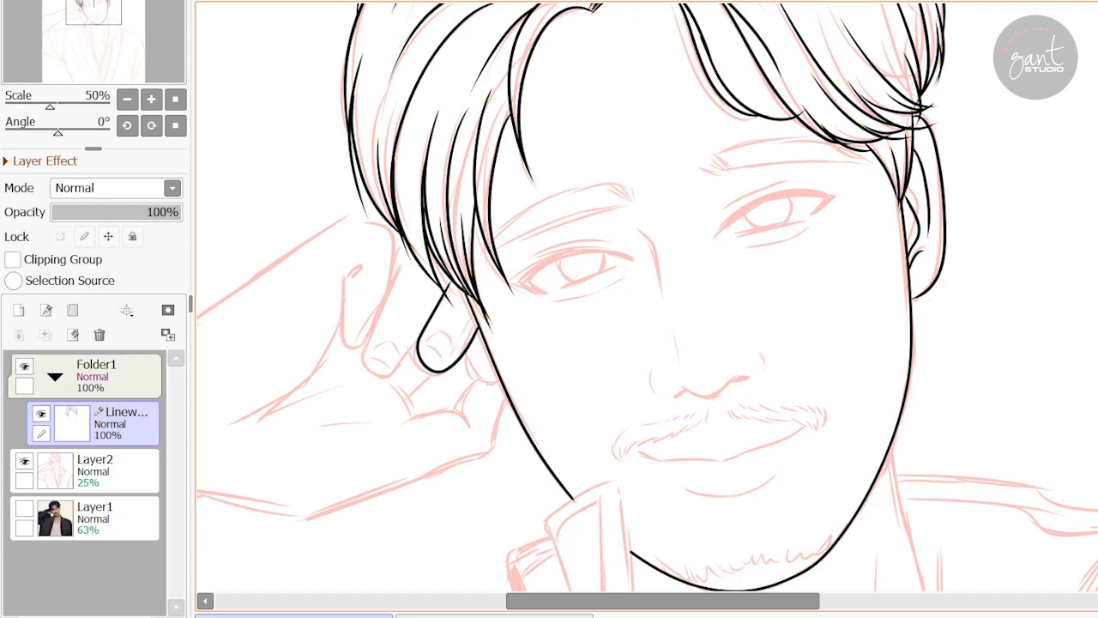
key("ctrl+z")
left_click_drag(450, 287, 480, 323)
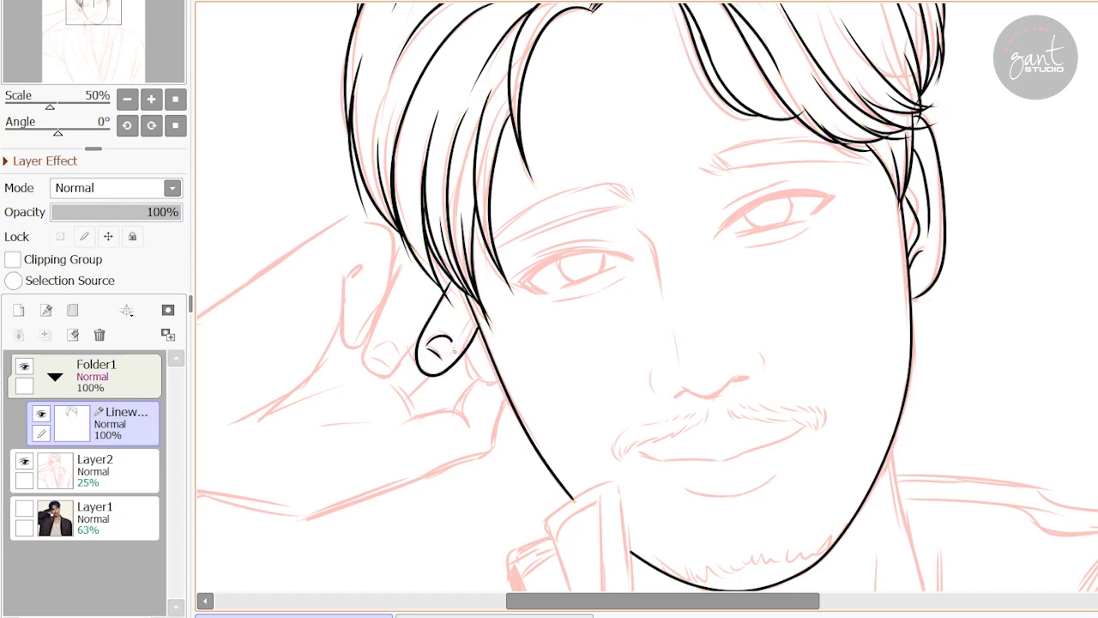
- Ink the second finger beside it with its fingernail, redoing misplaced strokes
scroll(455, 350, "left", 2)
scroll(509, 311, "left", 1)
mouse_move(476, 370)
left_mouse_down()
mouse_move(443, 365)
mouse_move(491, 231)
mouse_move(437, 340)
mouse_move(460, 369)
mouse_move(440, 339)
mouse_move(471, 329)
mouse_move(467, 366)
mouse_move(443, 357)
left_mouse_up()
key("ctrl+z")
key("ctrl+z")
key("ctrl+z")
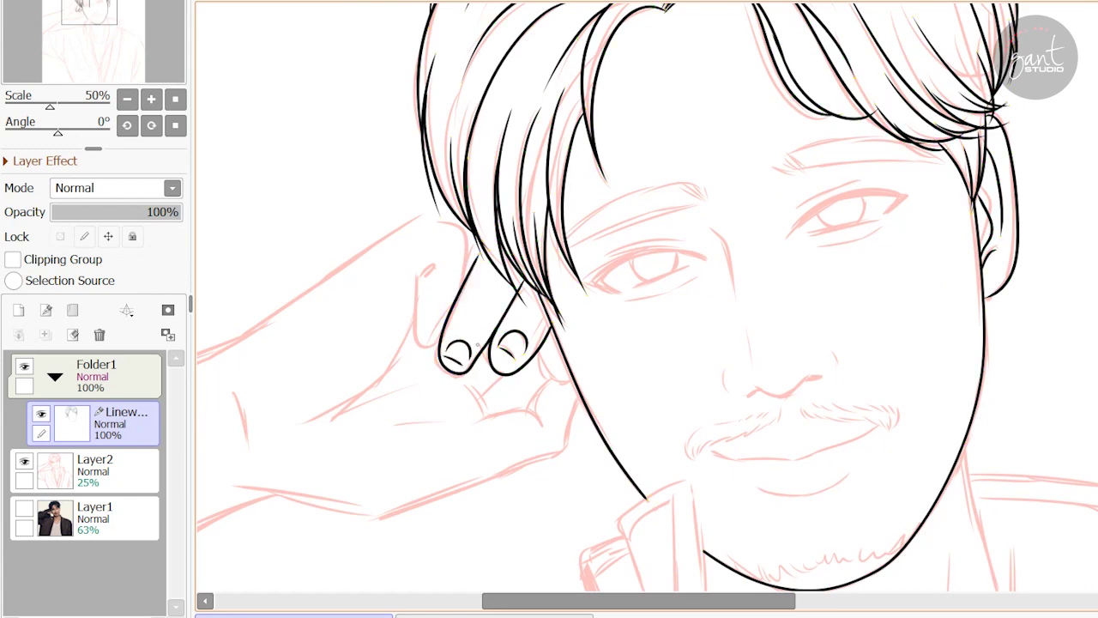
- Ink the upper edge of the hand from the knuckle to the wrist and the third finger with its nail
scroll(647, 296, "left", 1)
scroll(647, 296, "up", 2)
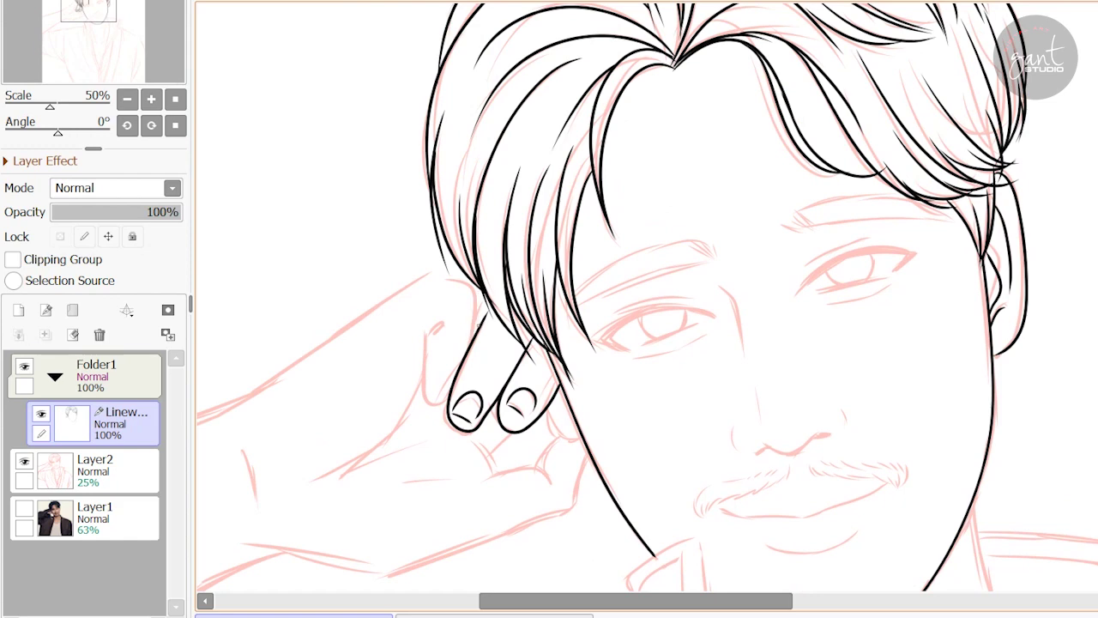
left_click_drag(409, 285, 221, 408)
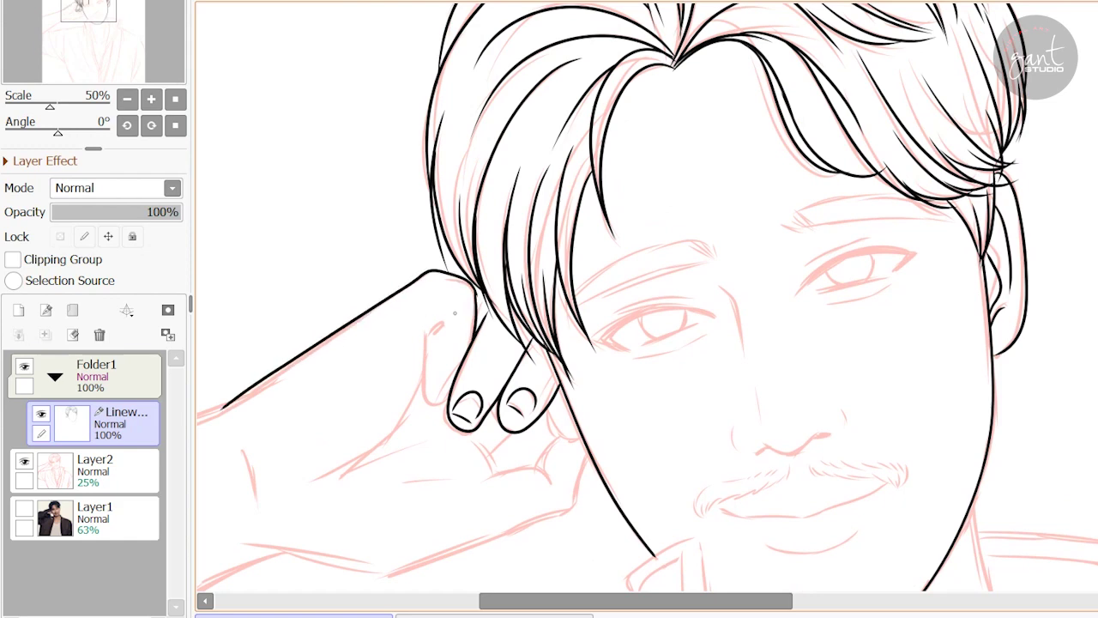
left_click_drag(430, 338, 435, 393)
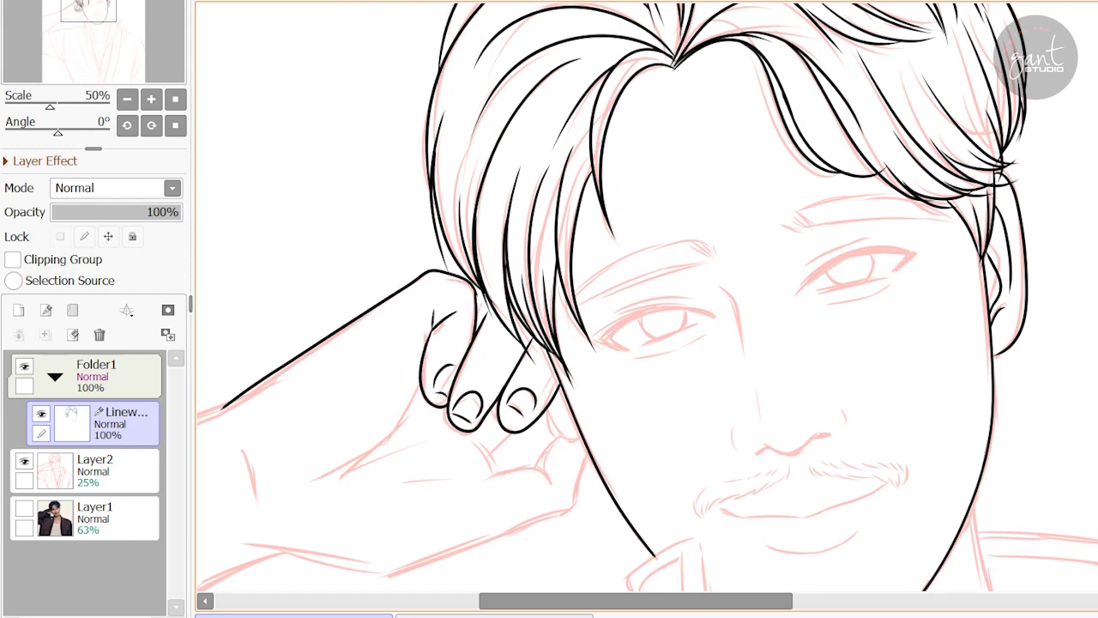
- Ink the lower edge of the hand from the little finger to the wrist and the crease below the fingertips
scroll(648, 296, "left", 2)
scroll(648, 296, "down", 2)
scroll(660, 329, "down", 1)
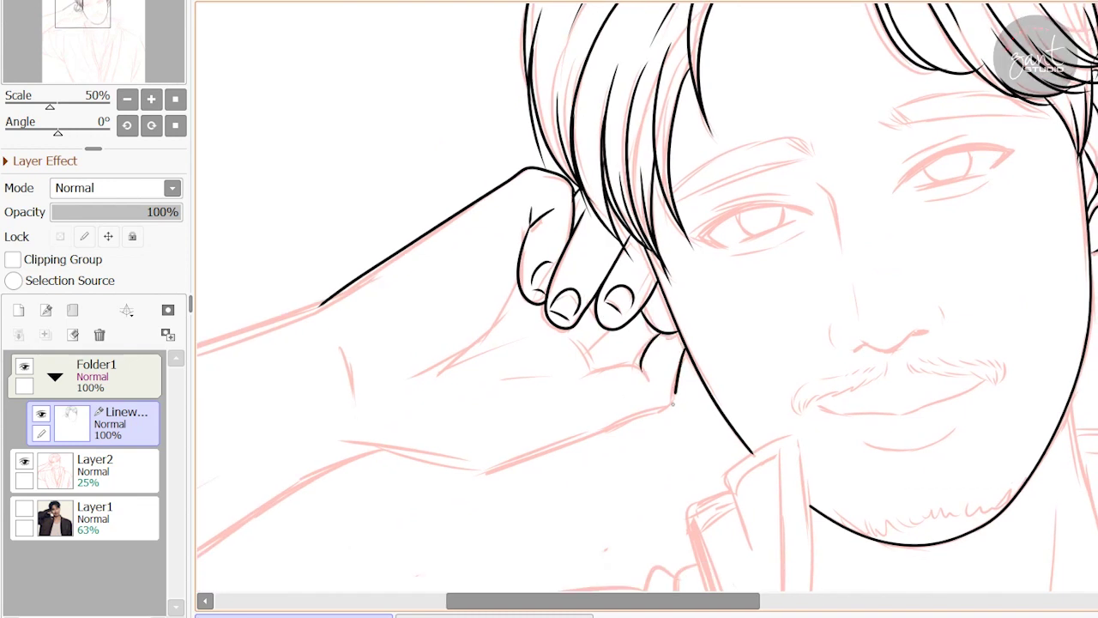
mouse_move(673, 403)
left_mouse_down()
mouse_move(549, 453)
mouse_move(349, 442)
mouse_move(408, 425)
left_mouse_up()
left_click_drag(706, 356, 633, 352)
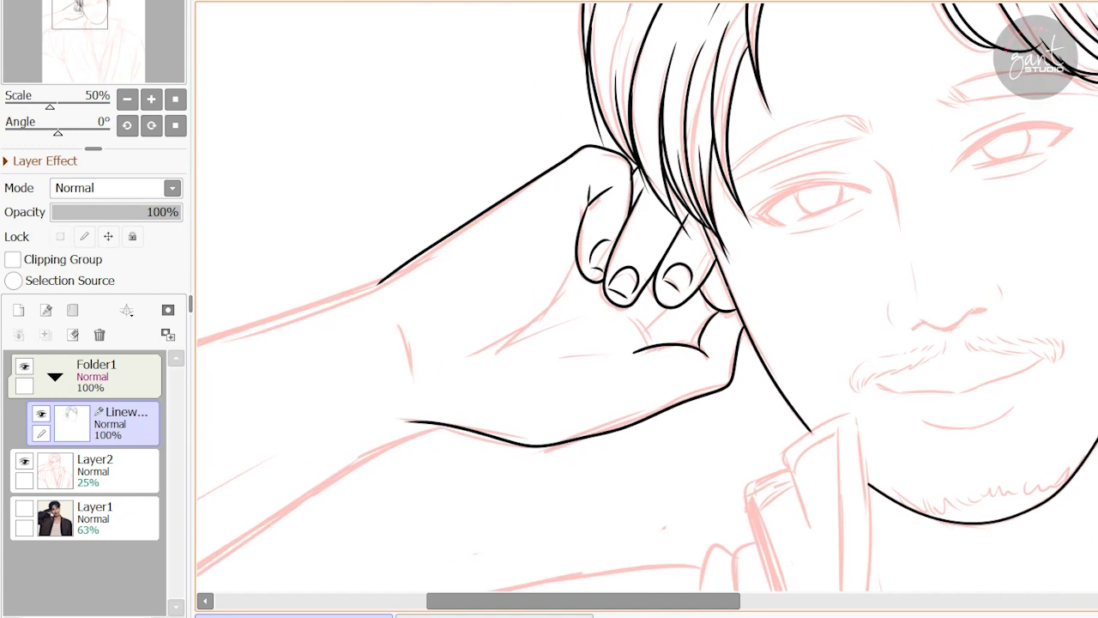
- Ink the short finger contours above the palm, the long curved palm crease and the short wrist crease
key("ctrl")
left_click_drag(687, 312, 708, 315)
left_click_drag(717, 271, 741, 286)
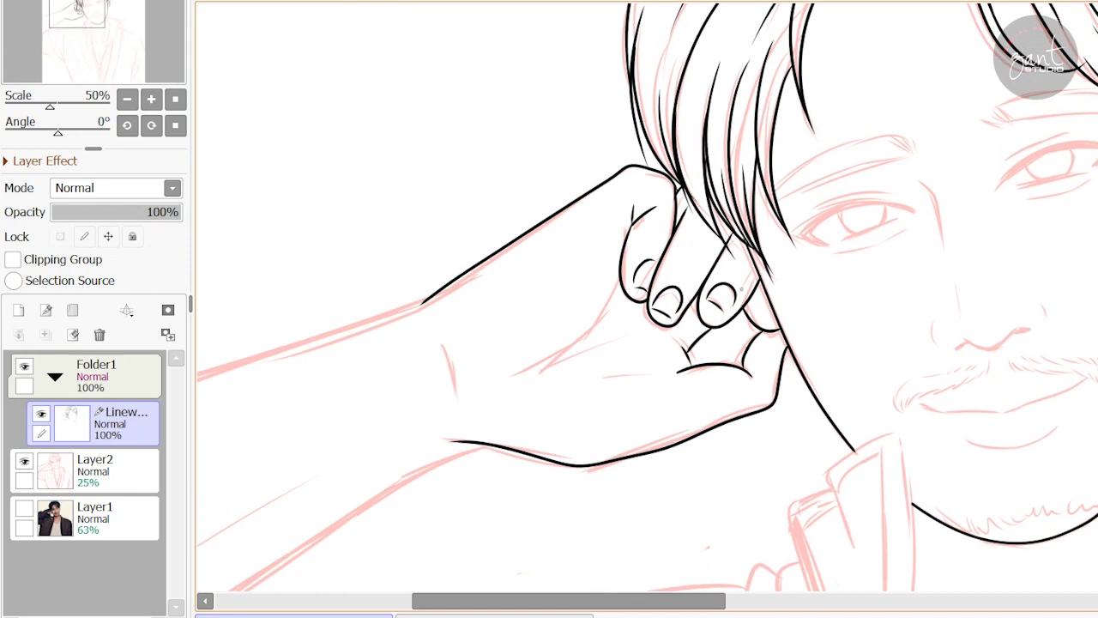
left_click_drag(687, 327, 726, 315)
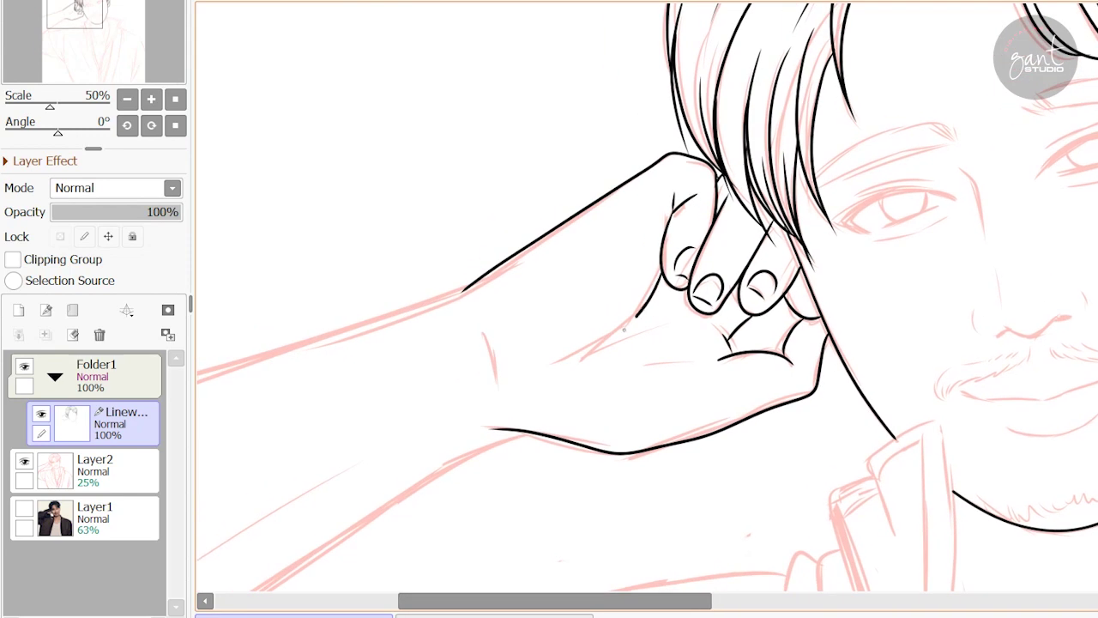
left_click_drag(649, 302, 543, 369)
left_click_drag(635, 368, 650, 364)
left_click_drag(495, 372, 612, 357)
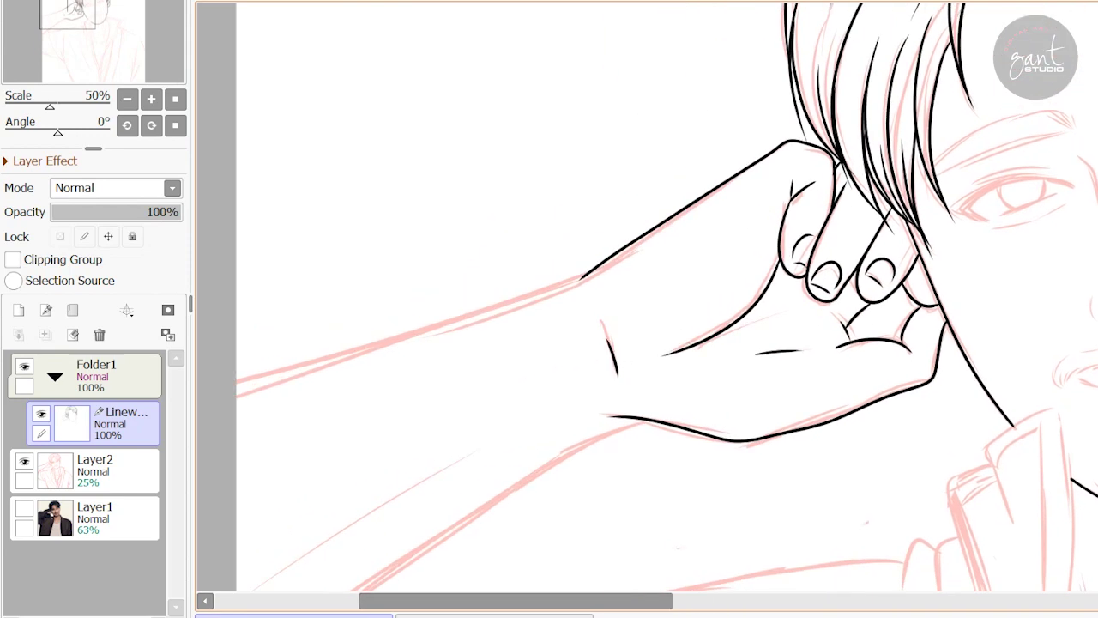
- Ink the upper and lower edges of the forearm outward from the wrist, redoing misplaced strokes
left_click_drag(728, 408, 874, 384)
mouse_move(755, 360)
left_mouse_down()
mouse_move(781, 249)
mouse_move(768, 283)
left_mouse_up()
mouse_move(618, 420)
left_mouse_down()
mouse_move(573, 436)
mouse_move(409, 551)
left_mouse_up()
key("ctrl+z")
mouse_move(781, 320)
left_mouse_down()
mouse_move(813, 268)
mouse_move(622, 380)
mouse_move(424, 517)
left_mouse_up()
left_click_drag(429, 514, 404, 577)
left_click_drag(711, 192, 400, 289)
key("ctrl+z")
left_click_drag(747, 176, 297, 318)
key("ctrl+z")
key("ctrl+z")
left_click_drag(388, 587, 799, 323)
- Ink the outlines of both eyebrows with short hair strokes at their inner ends, redoing misplaced strokes
left_click_drag(57, 17, 95, 3)
scroll(97, 4, "up", 1)
mouse_move(385, 276)
left_mouse_down()
mouse_move(596, 204)
mouse_move(395, 251)
mouse_move(367, 293)
left_mouse_up()
mouse_move(748, 175)
left_mouse_down()
mouse_move(673, 215)
mouse_move(589, 215)
mouse_move(828, 214)
left_mouse_up()
left_click_drag(577, 207, 790, 182)
key("ctrl+z")
- Ink the right-hand eye with its lash lines, corners, iris, lower lid and upper crease, adjusting the curves to the sketch
mouse_move(590, 310)
left_mouse_down()
mouse_move(755, 252)
mouse_move(700, 252)
mouse_move(765, 251)
left_mouse_up()
key("ctrl+z")
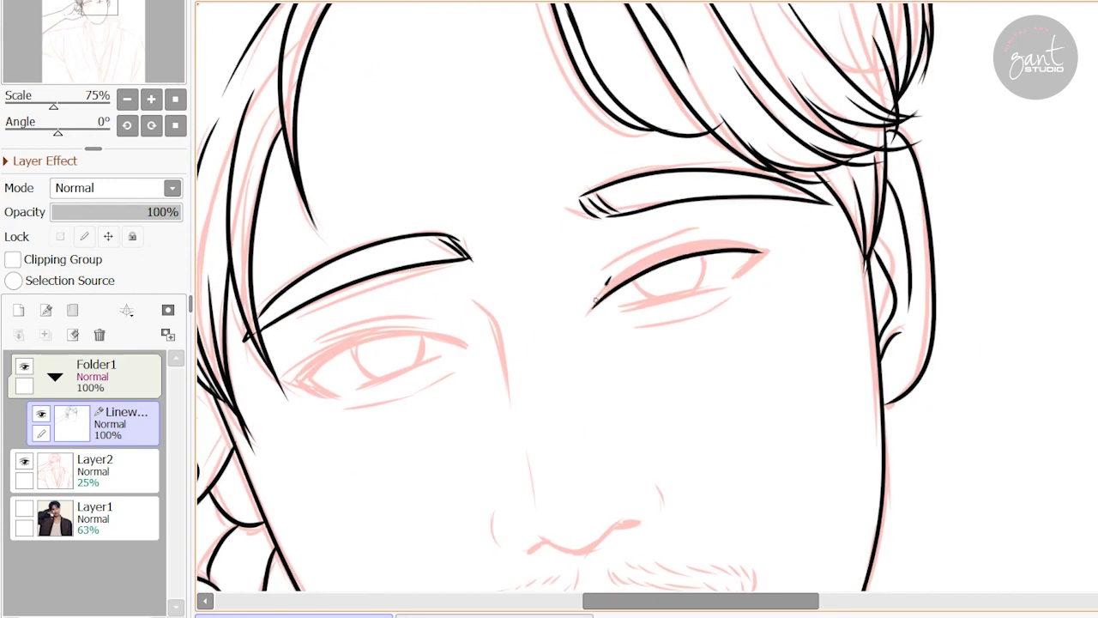
left_click_drag(609, 277, 588, 308)
mouse_move(600, 282)
left_mouse_down()
mouse_move(777, 249)
mouse_move(748, 276)
mouse_move(766, 251)
mouse_move(780, 262)
left_mouse_up()
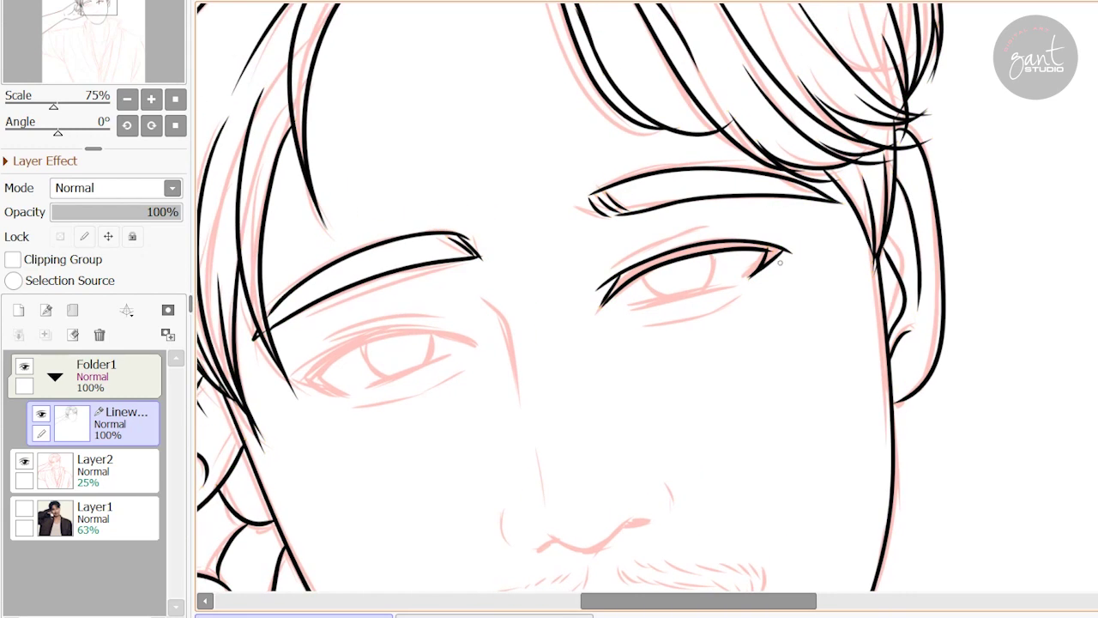
left_click_drag(641, 302, 670, 295)
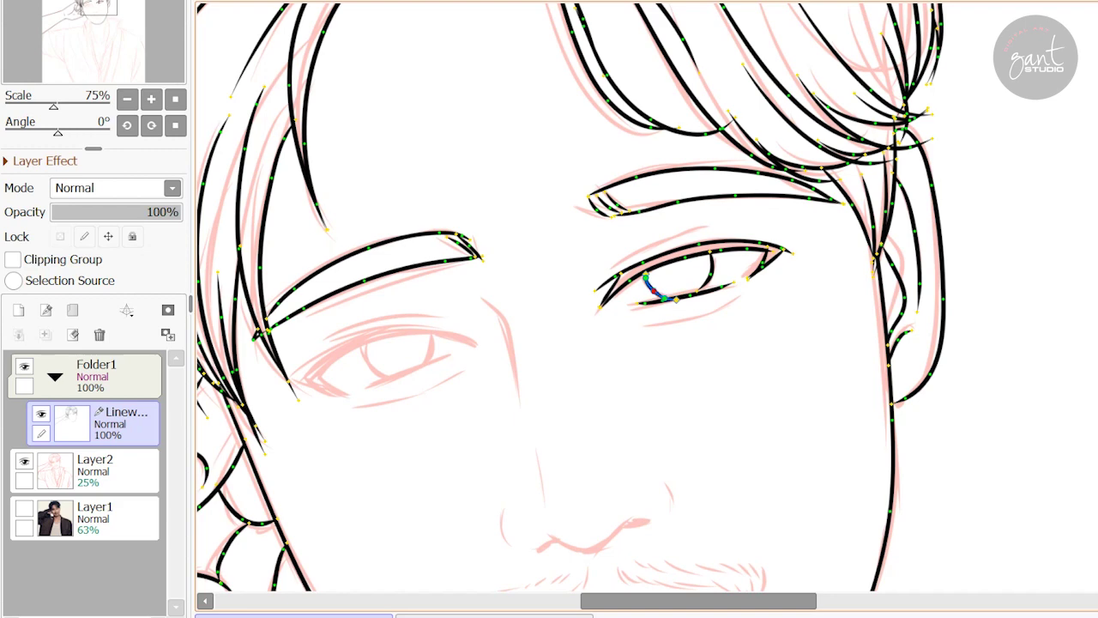
key("ctrl")
key("ctrl")
mouse_move(644, 248)
left_mouse_down()
mouse_move(727, 153)
mouse_move(824, 164)
mouse_move(782, 196)
left_mouse_up()
- Ink the upper lash lines and outer corner of the left-hand eye, redoing misplaced strokes
mouse_move(614, 291)
left_mouse_down()
mouse_move(553, 285)
mouse_move(442, 326)
mouse_move(514, 283)
mouse_move(433, 326)
left_mouse_up()
mouse_move(594, 278)
left_mouse_down()
mouse_move(579, 326)
mouse_move(406, 370)
left_mouse_up()
key("ctrl+z")
key("ctrl")
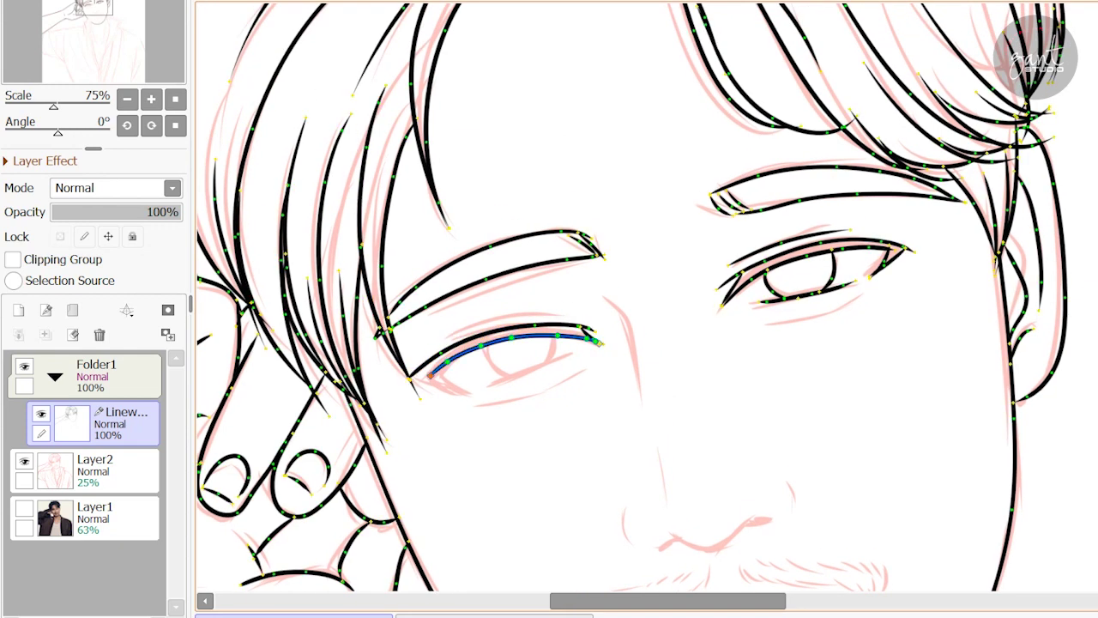
mouse_move(470, 397)
left_mouse_down()
mouse_move(412, 377)
mouse_move(442, 395)
left_mouse_up()
key("ctrl+z")
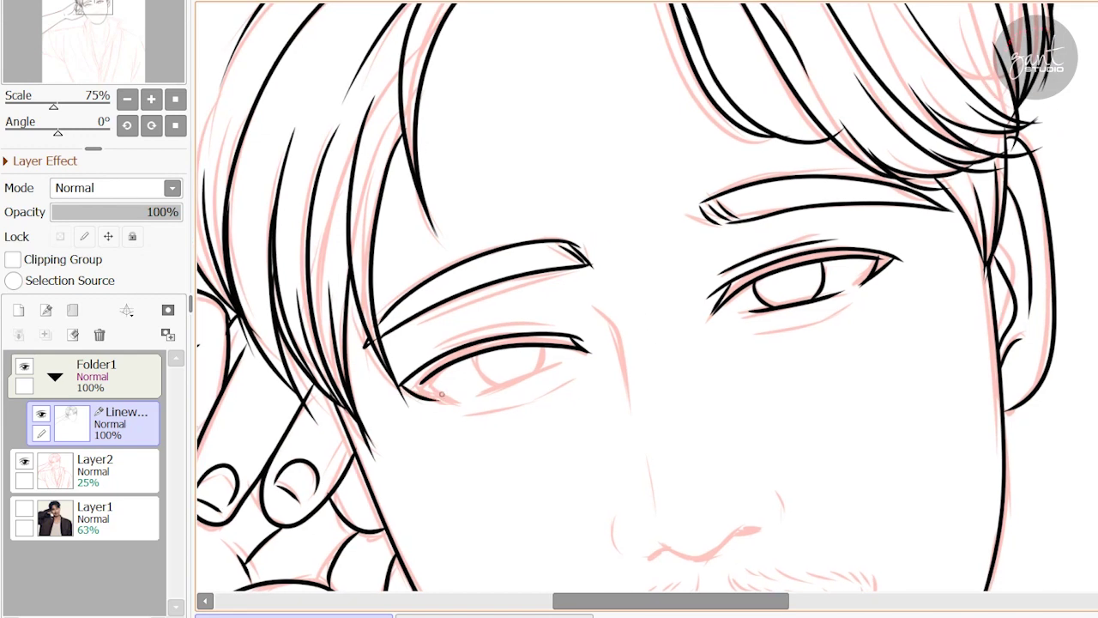
- Ink the iris and lower lid of the left-hand eye, redoing strokes that miss the sketch
left_click_drag(546, 346, 477, 394)
key("ctrl+z")
left_click_drag(474, 357, 542, 363)
left_click_drag(482, 394, 559, 369)
key("ctrl+z")
left_click_drag(477, 396, 566, 369)
left_click_drag(411, 367, 478, 375)
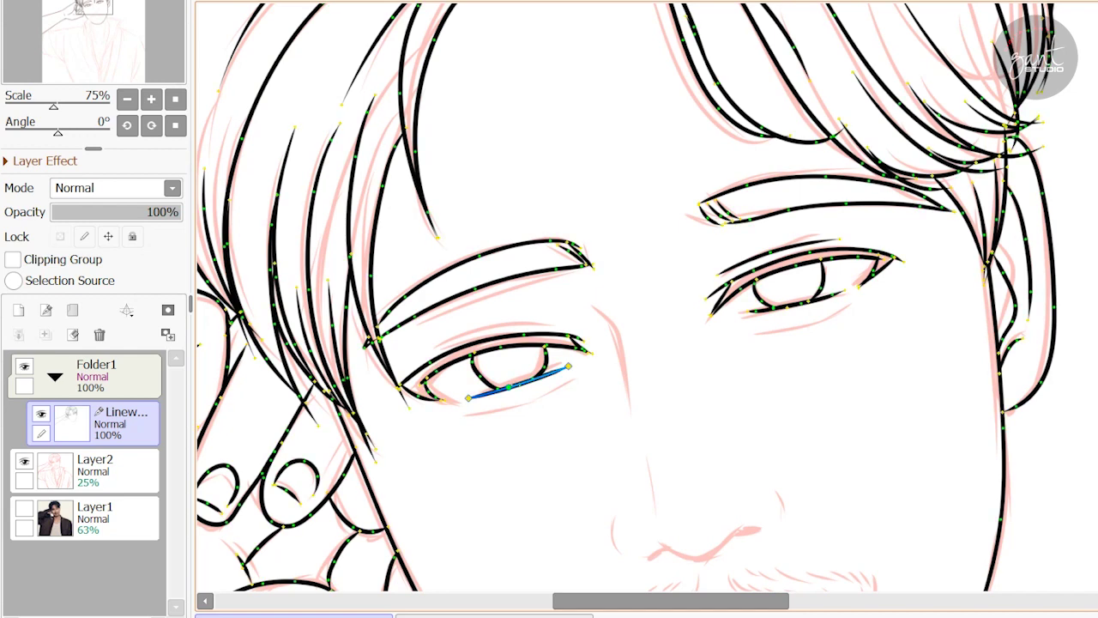
key("ctrl+z")
- Ink the crease above the left-hand eye and the lines under both eyes
left_click_drag(440, 344, 427, 369)
scroll(432, 410, "down", 2)
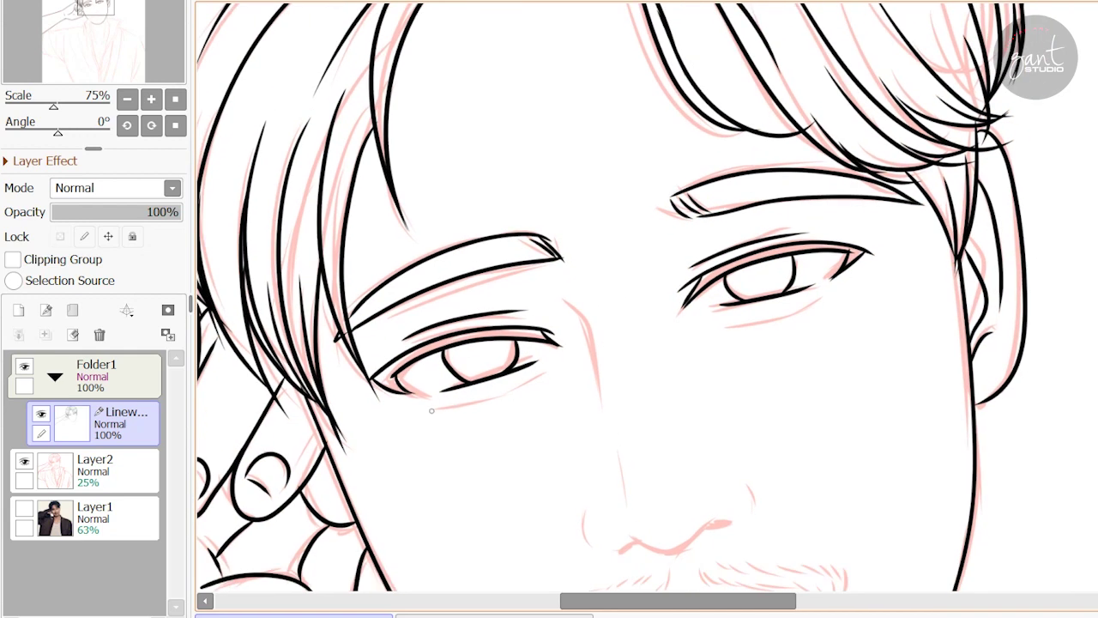
left_click_drag(715, 327, 780, 319)
- Ink the nose with its bridge, lower edge and both nostril wings, redoing misplaced strokes
mouse_move(831, 301)
left_mouse_down()
mouse_move(840, 295)
mouse_move(669, 193)
left_mouse_up()
mouse_move(395, 195)
left_mouse_down()
mouse_move(438, 344)
mouse_move(421, 227)
mouse_move(440, 311)
left_mouse_up()
key("ctrl+z")
key("ctrl+z")
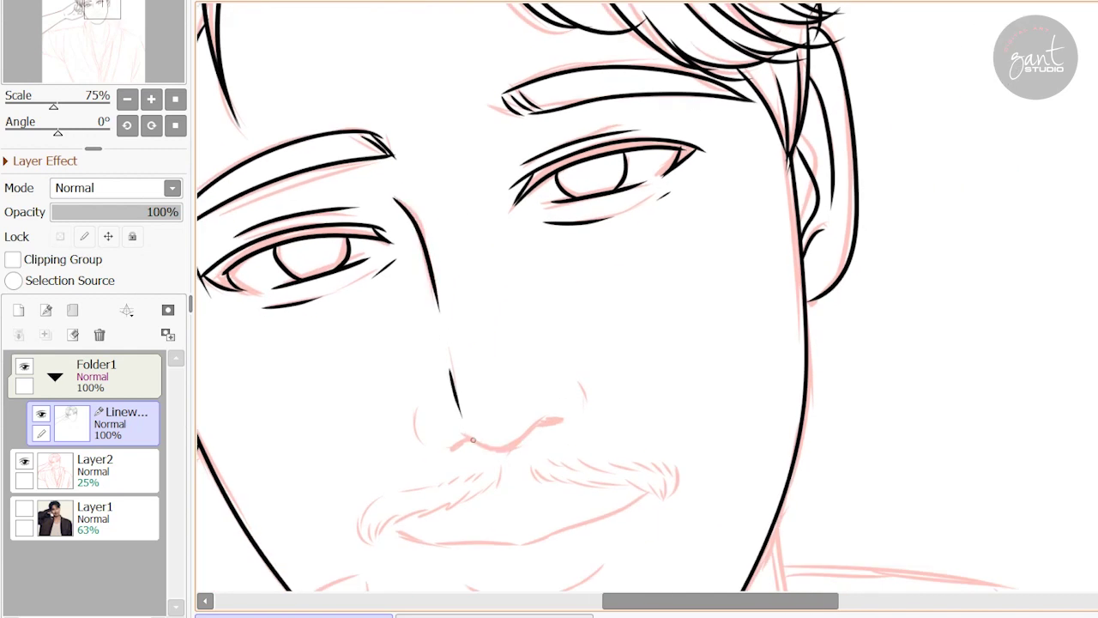
left_click_drag(415, 409, 423, 443)
scroll(459, 429, "down", 3)
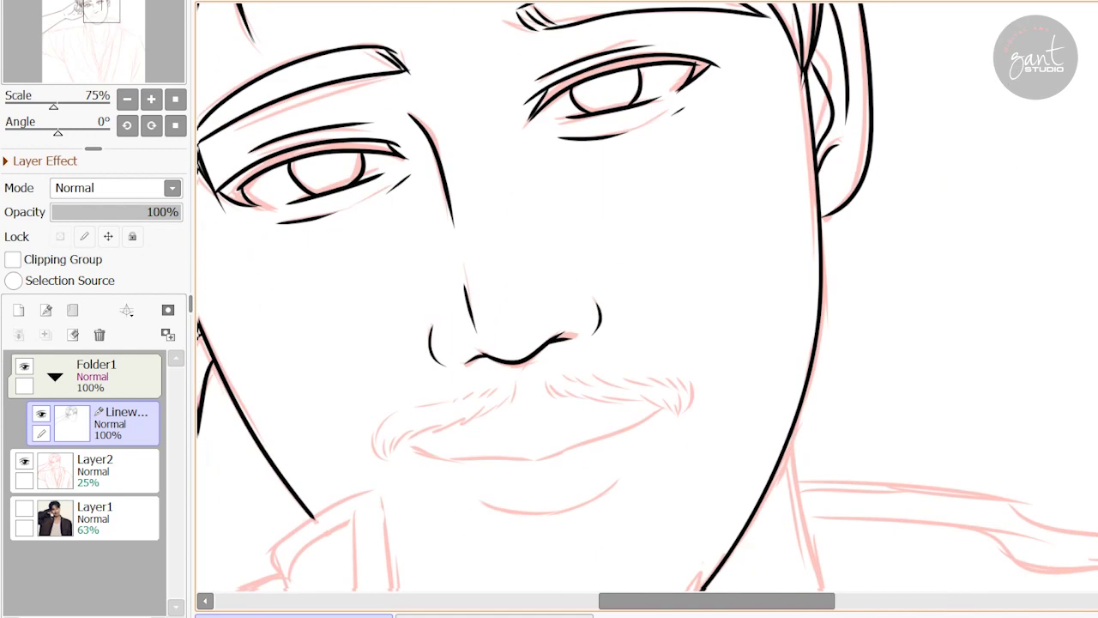
- Ink the line between the lips and both halves of the moustache with short hair strokes
left_click_drag(553, 419, 674, 371)
mouse_move(404, 405)
left_mouse_down()
mouse_move(487, 368)
mouse_move(464, 364)
left_mouse_up()
left_click_drag(452, 371, 371, 353)
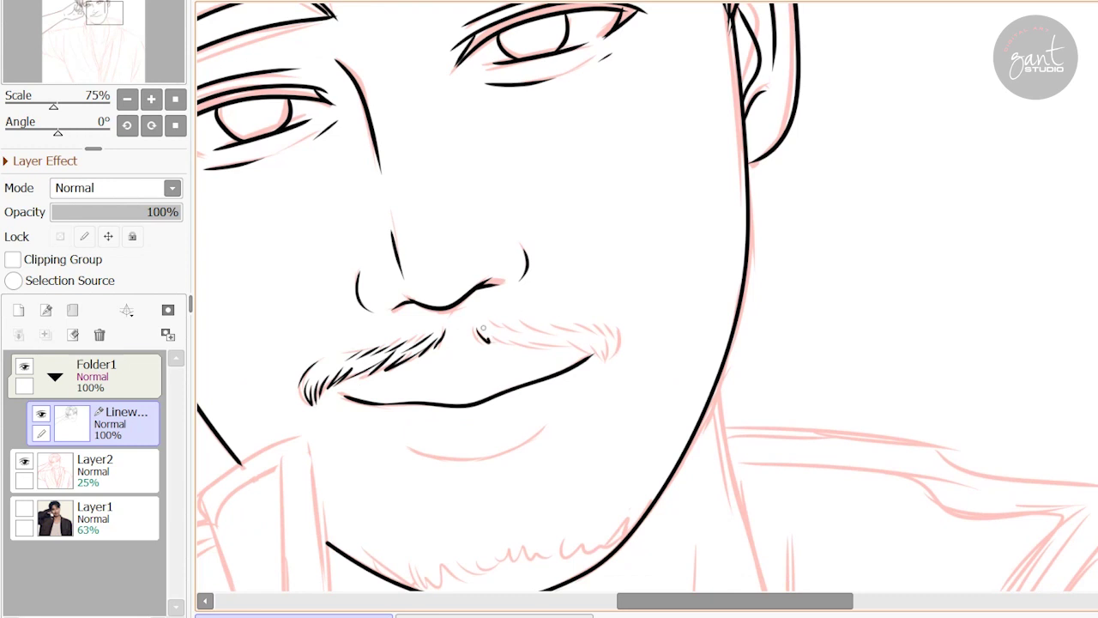
left_click_drag(483, 326, 529, 344)
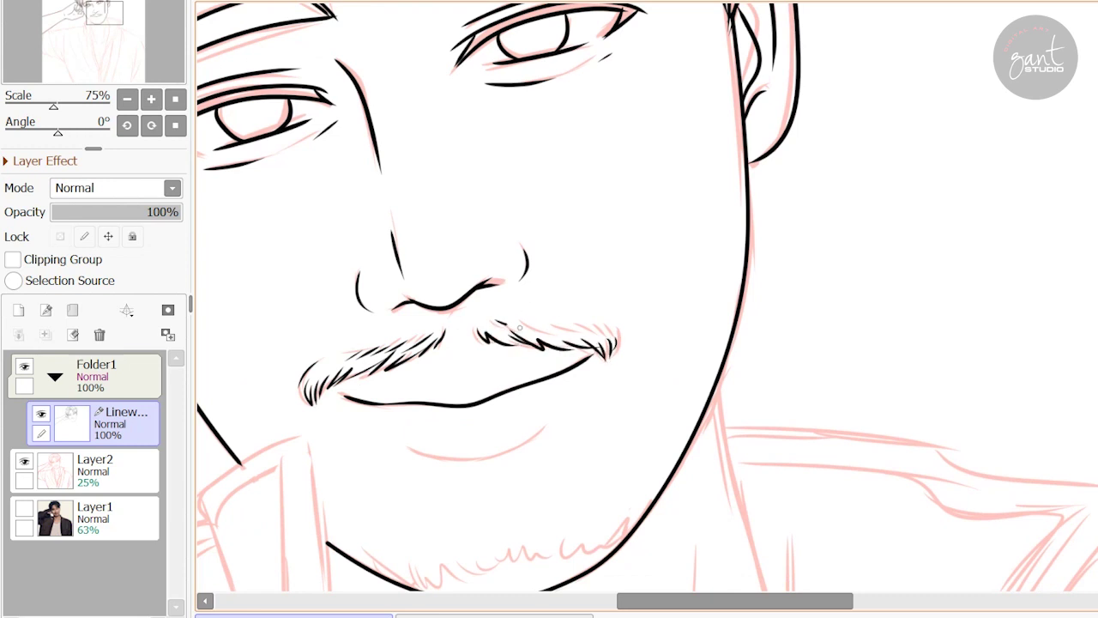
- Ink the lower lip curve and the jagged beard stubble along the chin
left_click_drag(614, 352, 666, 241)
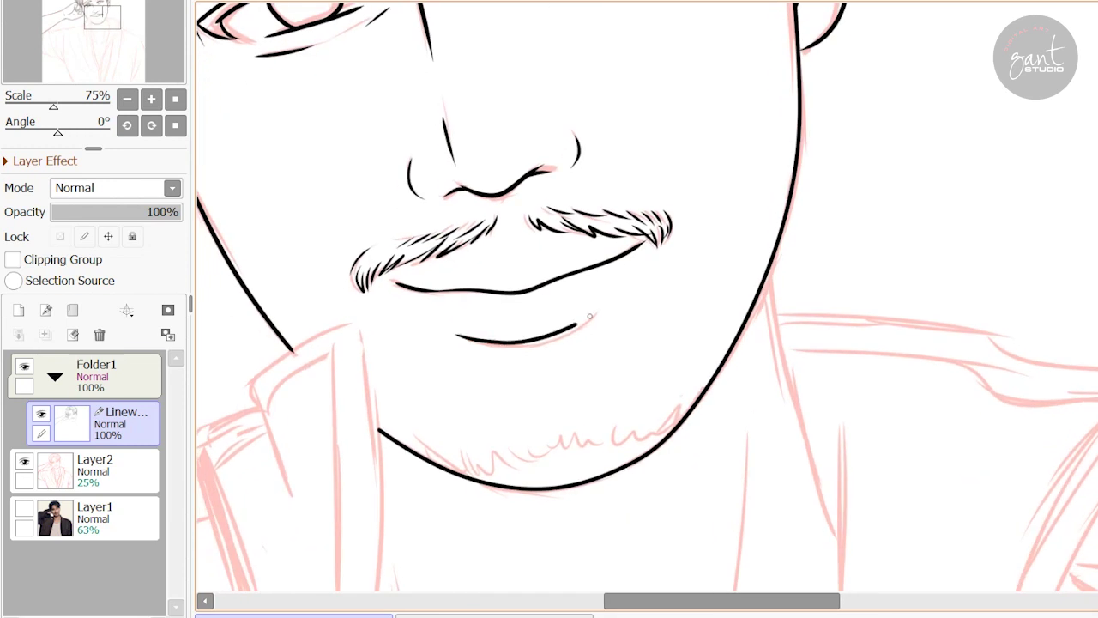
left_click_drag(456, 333, 598, 313)
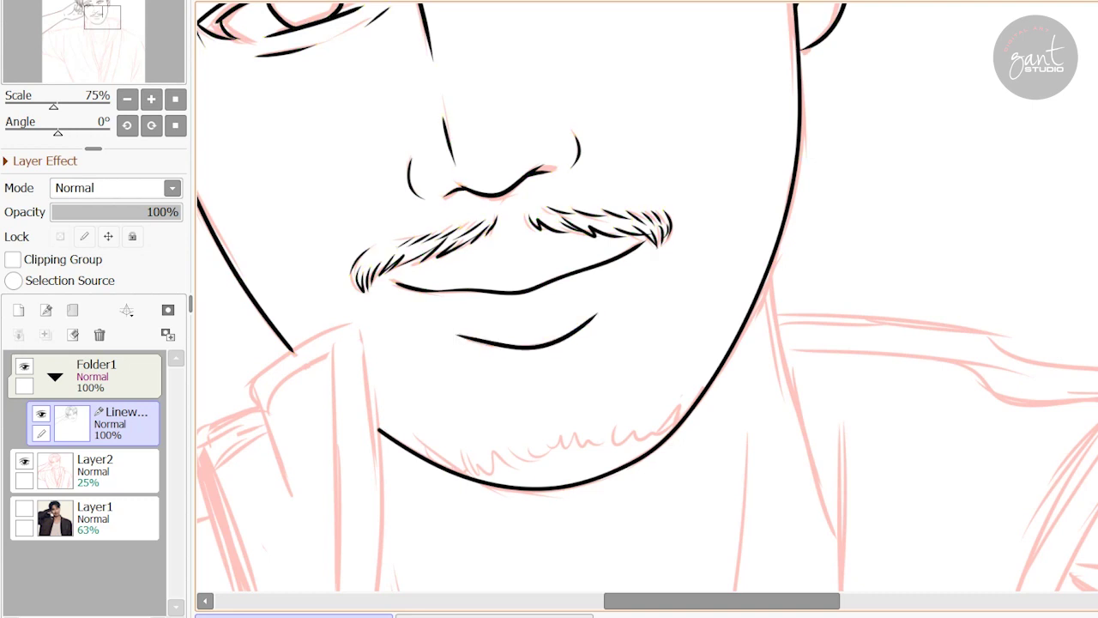
key("ctrl")
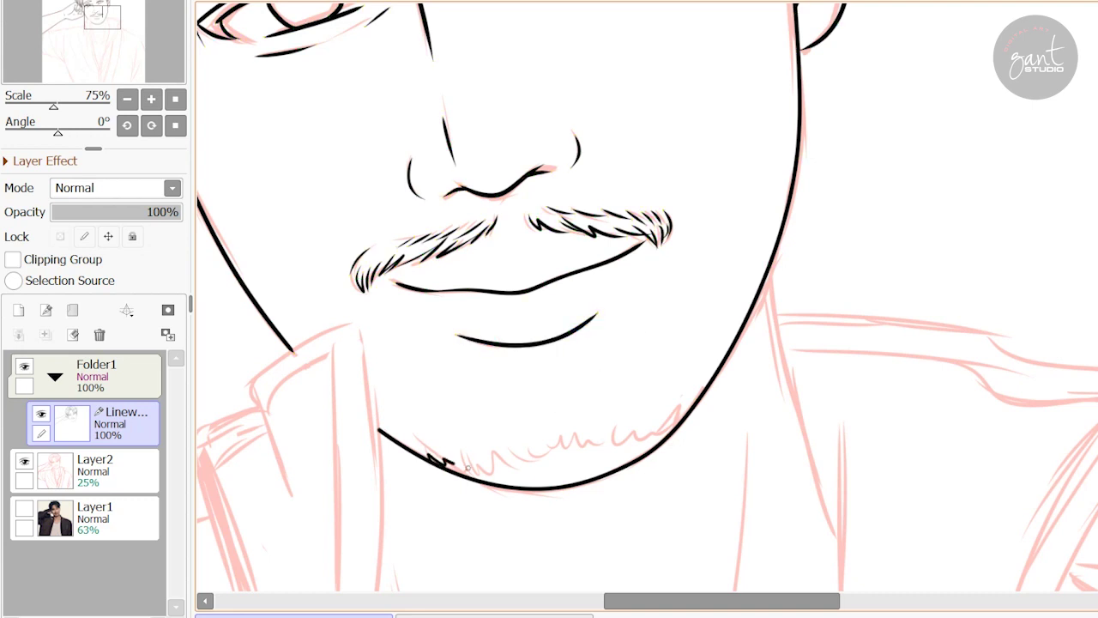
left_click_drag(466, 468, 623, 432)
left_click_drag(674, 405, 681, 414)
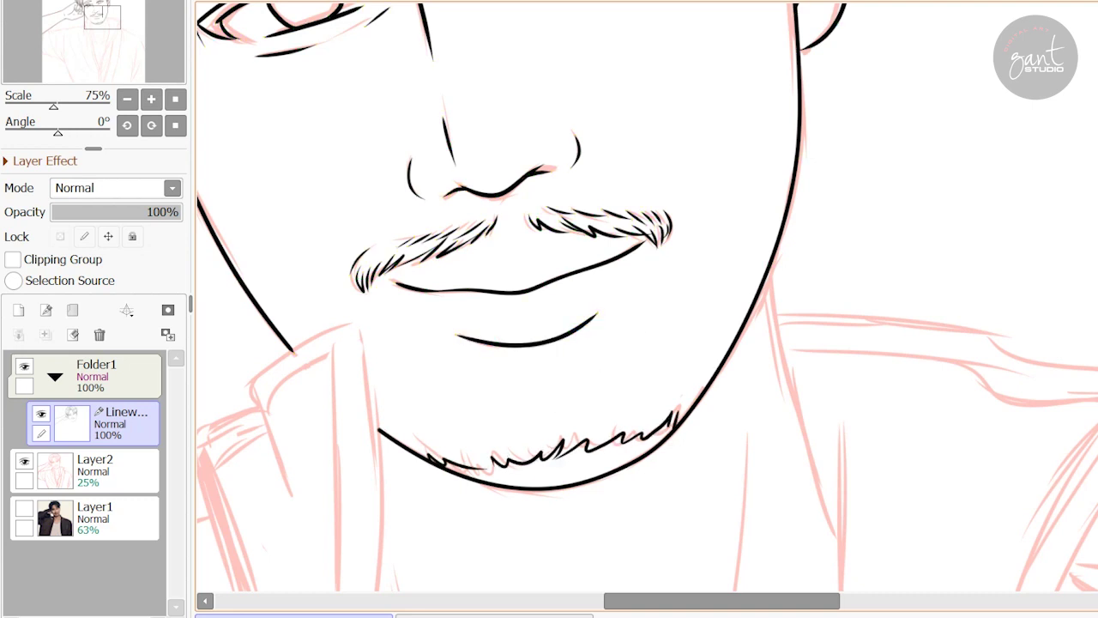
- Hide the red sketch layer so that only the black linework shows
mouse_move(652, 326)
left_mouse_down()
mouse_move(746, 547)
mouse_move(769, 574)
left_mouse_up()
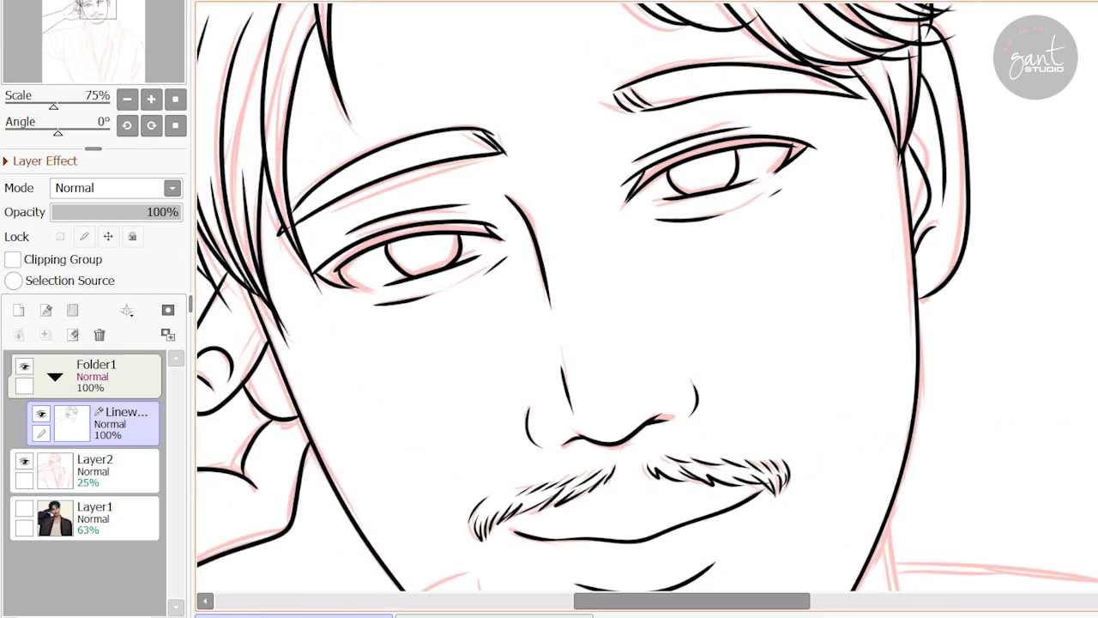
scroll(614, 30, "down", 1)
left_click(24, 461)
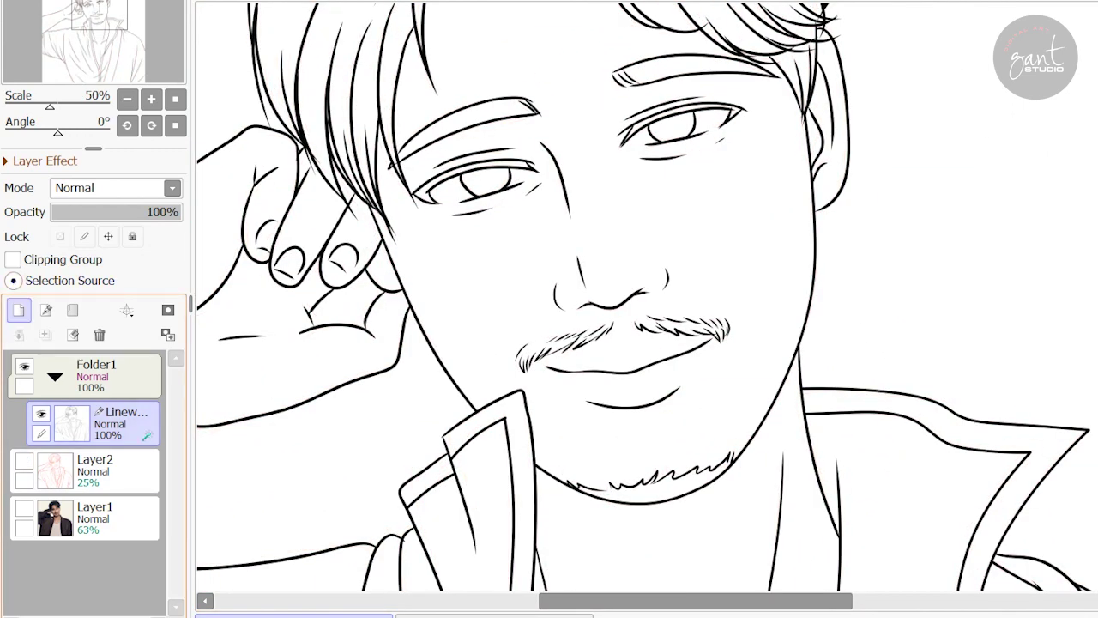
- Add a new layer below the linework inside the folder and save the file
left_click(18, 310)
key("ctrl+s")
key("Return")
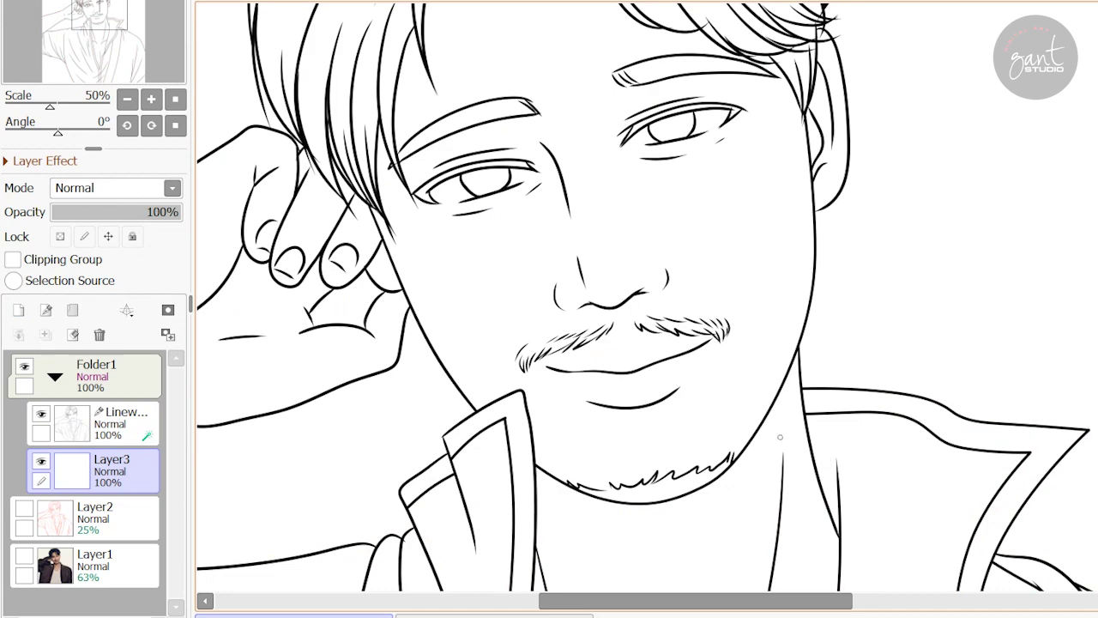
- Select the narrow areas between the upper lash lines of both eyes and fill them with black on the new layer
left_click_drag(417, 197, 528, 163)
mouse_move(433, 199)
left_mouse_down()
mouse_move(423, 286)
mouse_move(403, 293)
left_mouse_up()
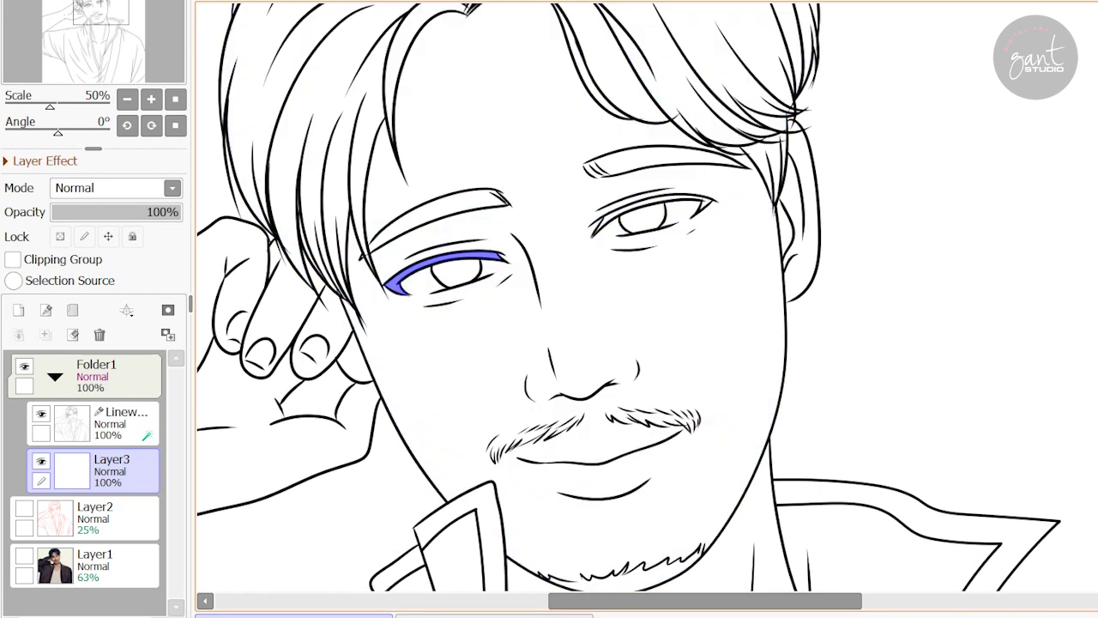
left_click_drag(710, 201, 594, 233)
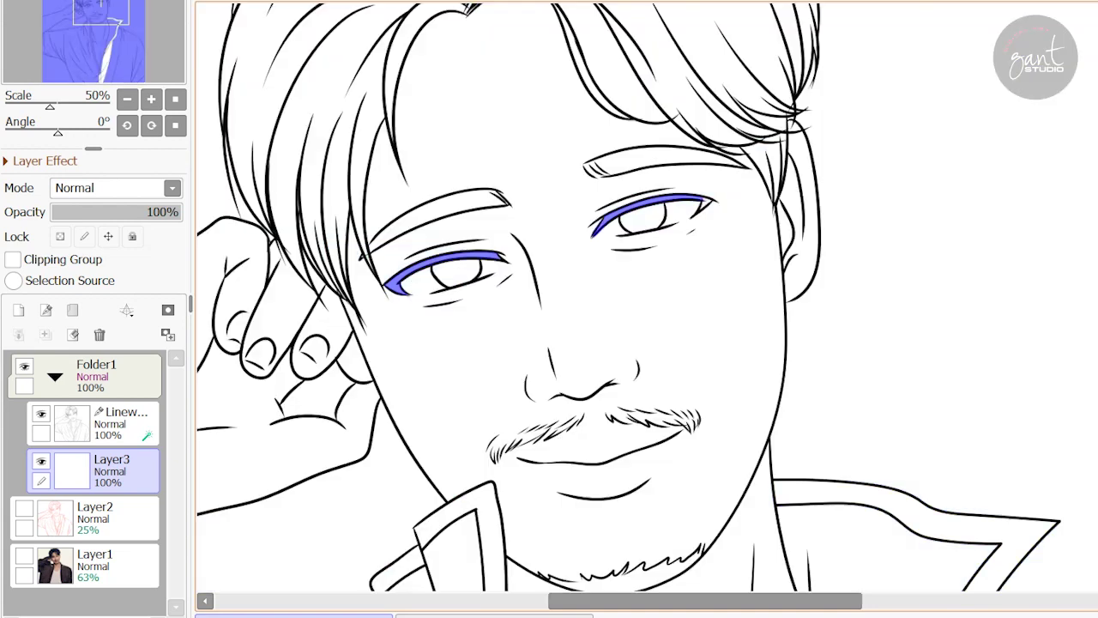
left_click_drag(709, 201, 700, 202)
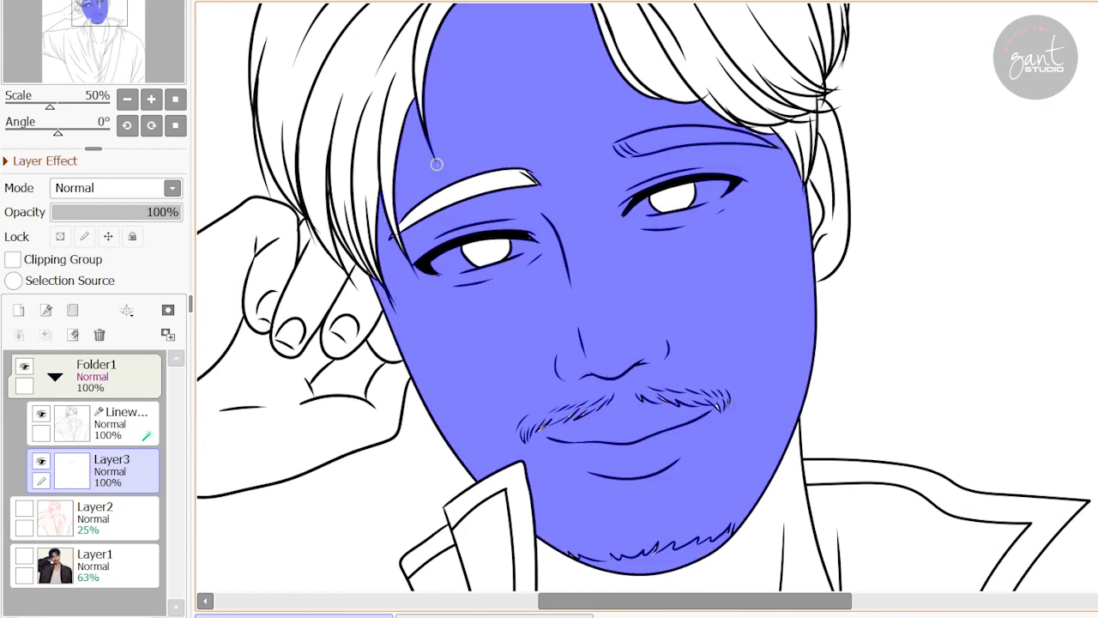
- Add another layer directly below the linework and set its blending mode to Multiply
left_click(18, 310)
left_click(171, 187)
left_click(193, 243)
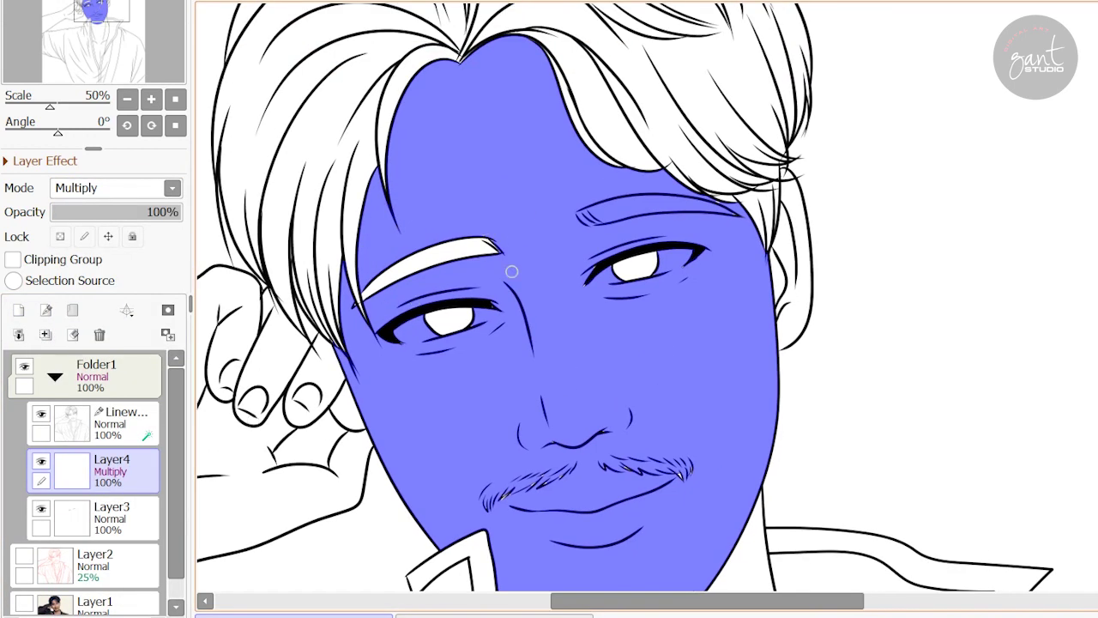
- Remove the right-hand eyebrow from the face selection and add the areas of the right-hand ear
left_click(594, 218)
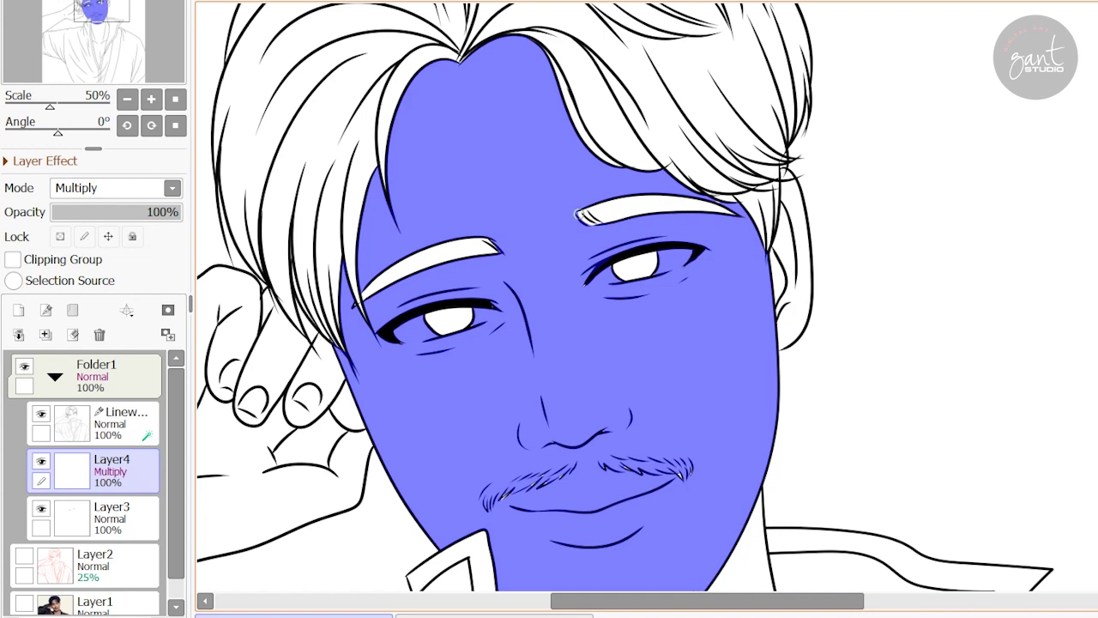
left_click_drag(579, 214, 538, 202)
left_click(748, 224)
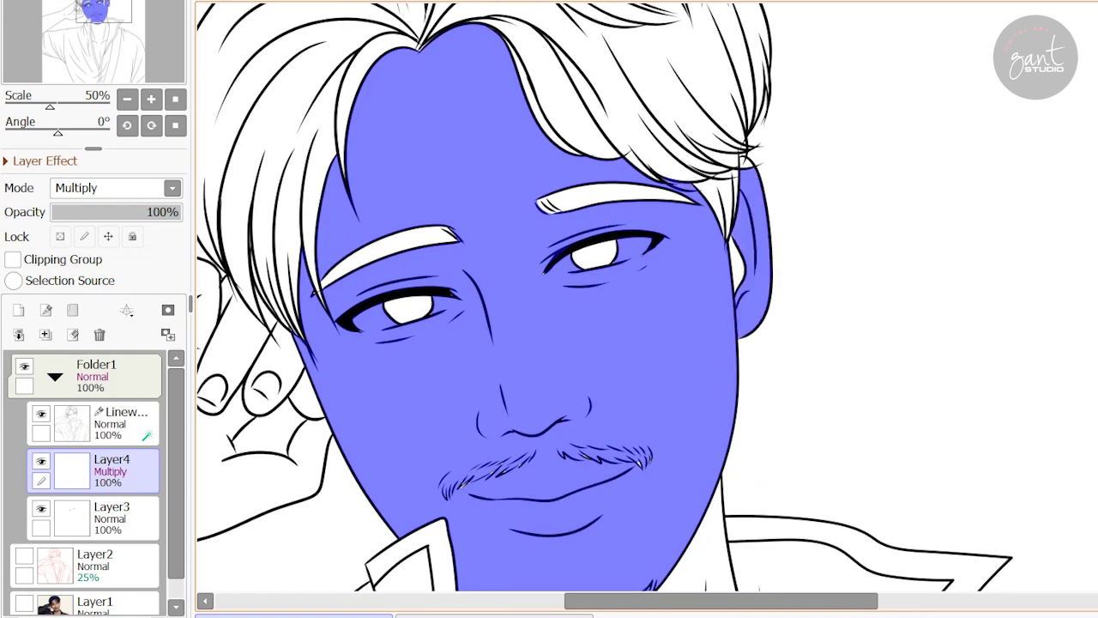
left_click(734, 240)
- Add the neck and the bare chest between the collars to the skin selection
scroll(749, 213, "down", 4)
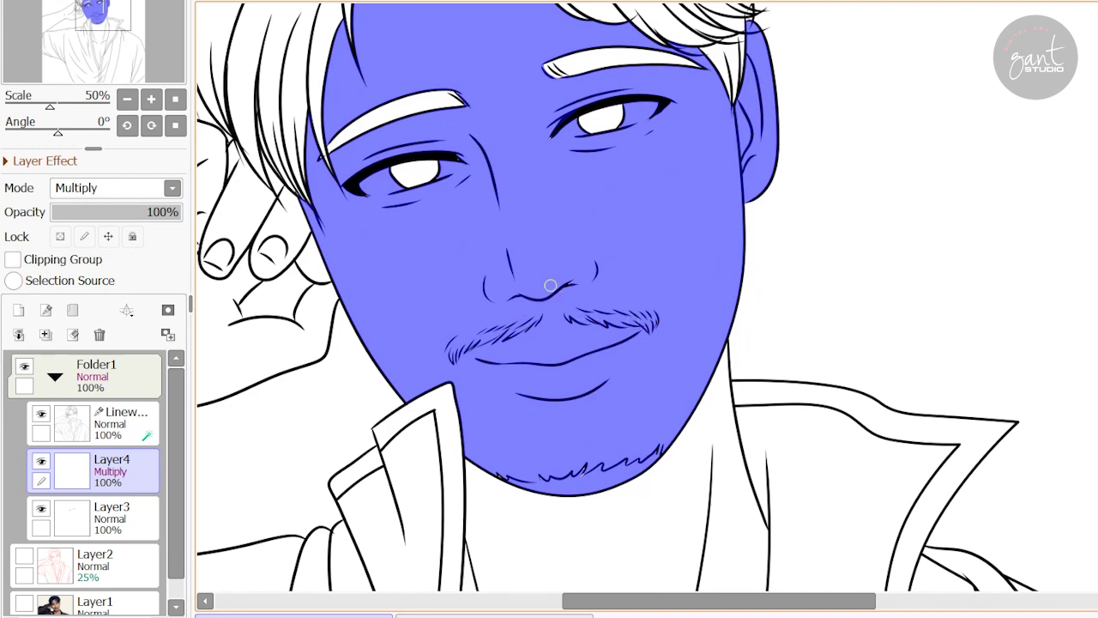
left_click_drag(642, 458, 614, 302)
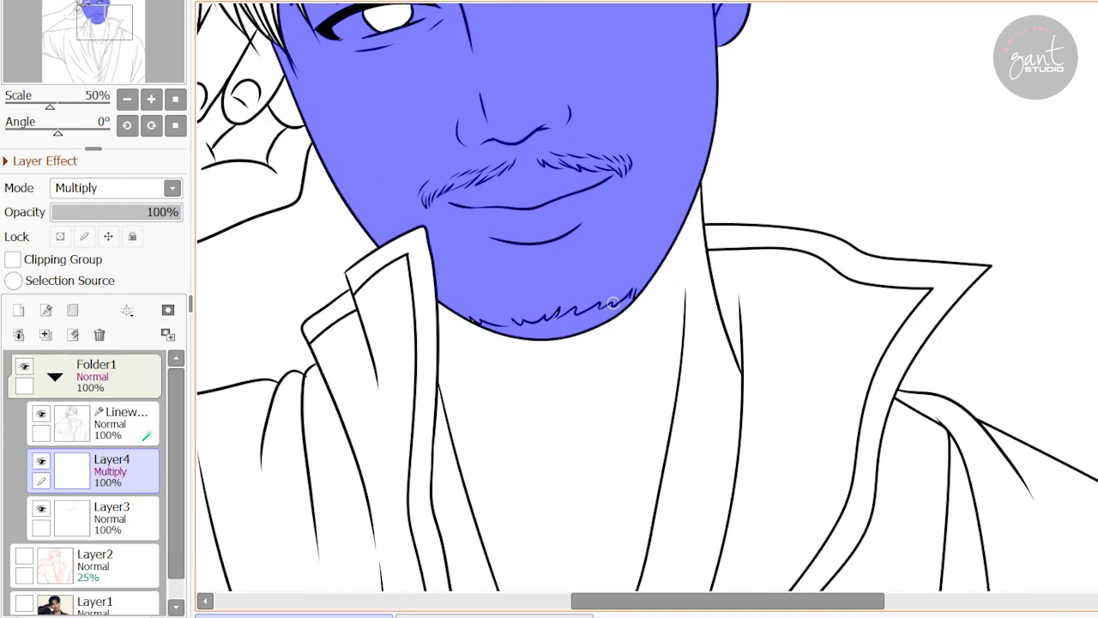
left_click(491, 329)
scroll(468, 316, "down", 5)
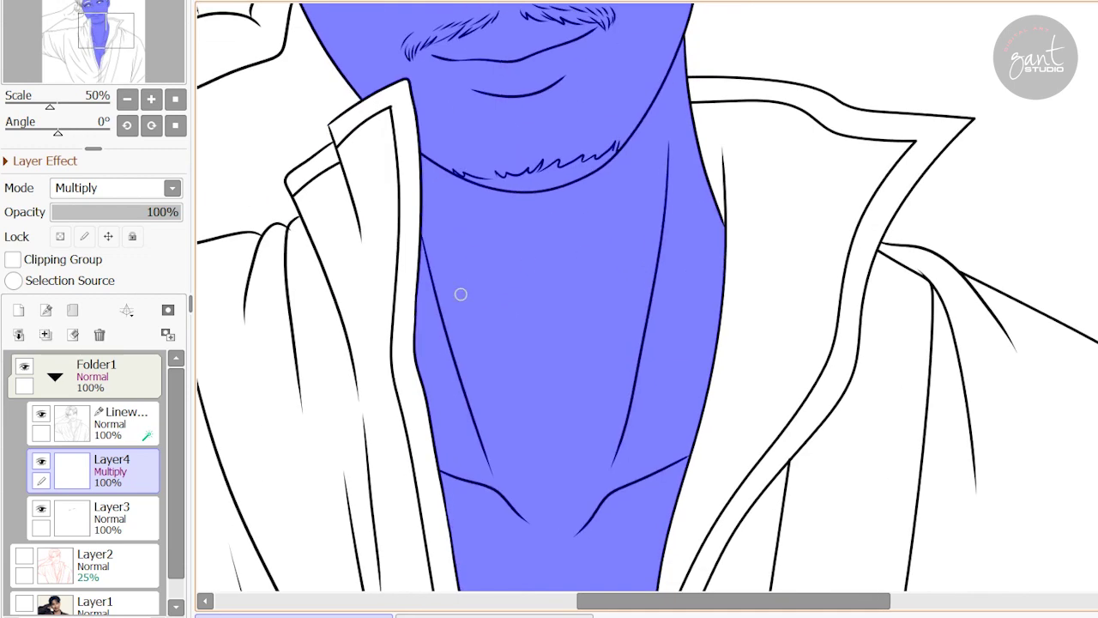
scroll(472, 183, "down", 10)
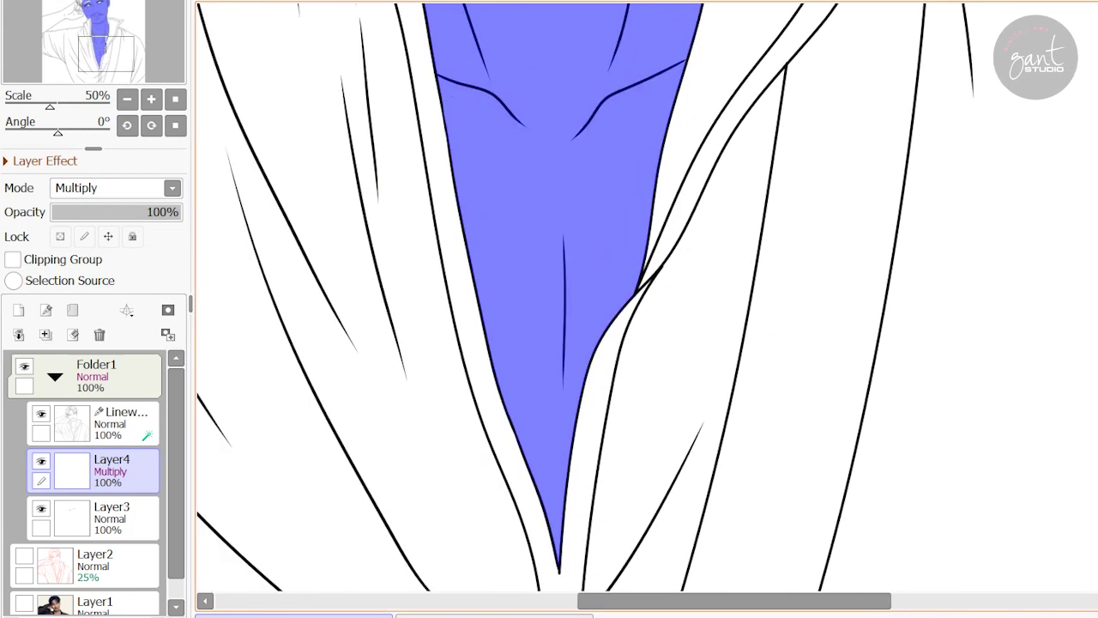
- Add the forearm, hand and fingers to the skin selection
scroll(644, 309, "up", 15)
left_click(300, 309)
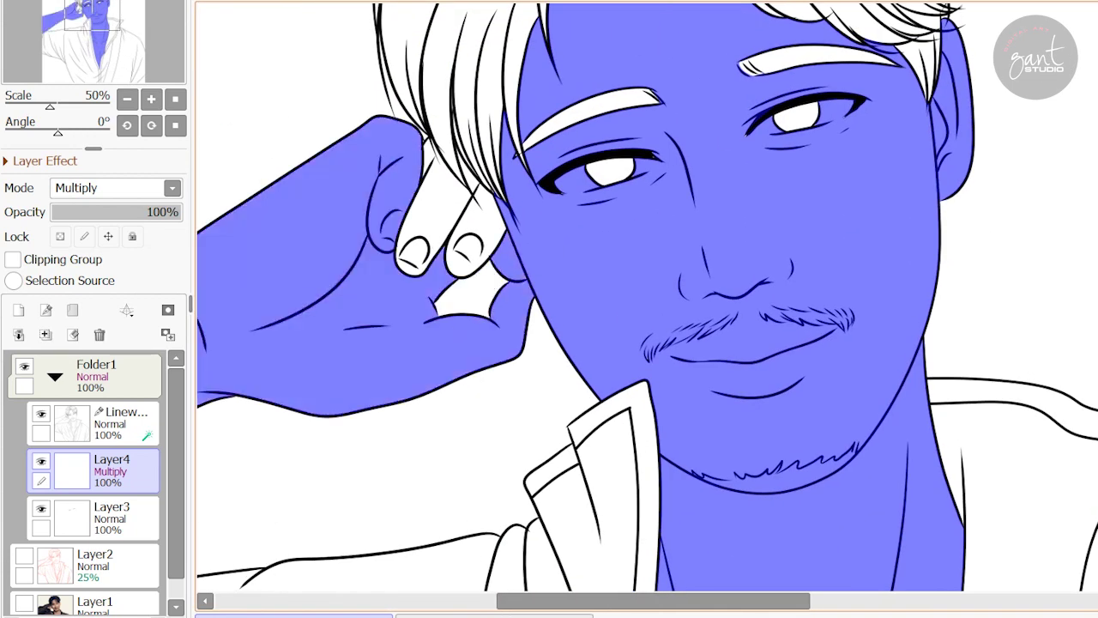
left_click(438, 197)
left_click(432, 149)
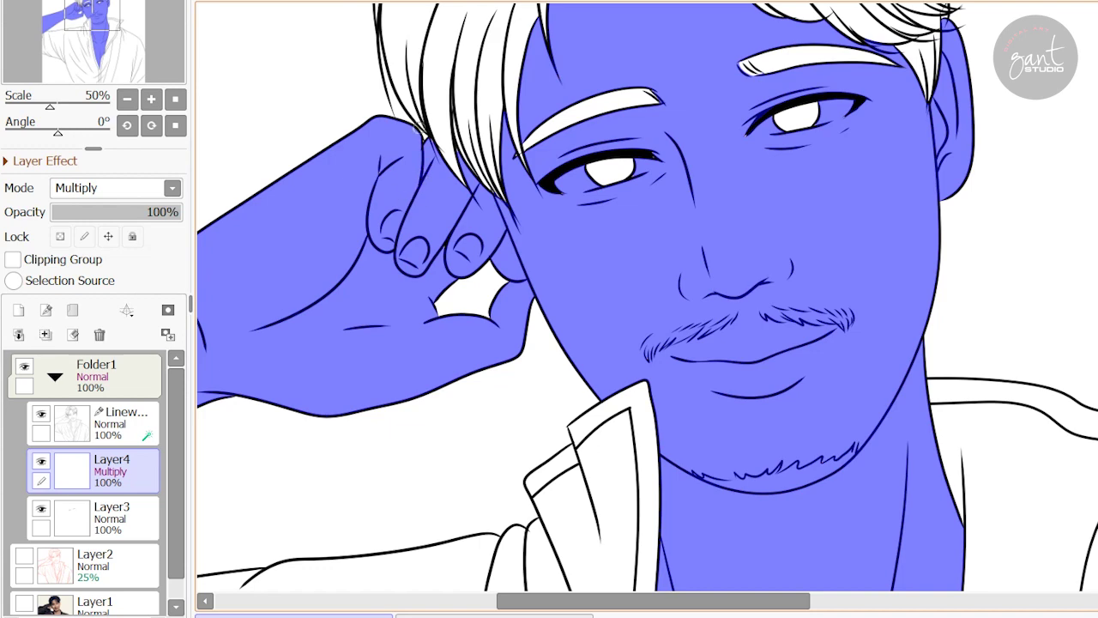
- Show the portrait photo layer beneath the linework as a shading reference while keeping the skin areas selected
mouse_move(437, 146)
left_mouse_down()
mouse_move(416, 146)
mouse_move(444, 134)
left_mouse_up()
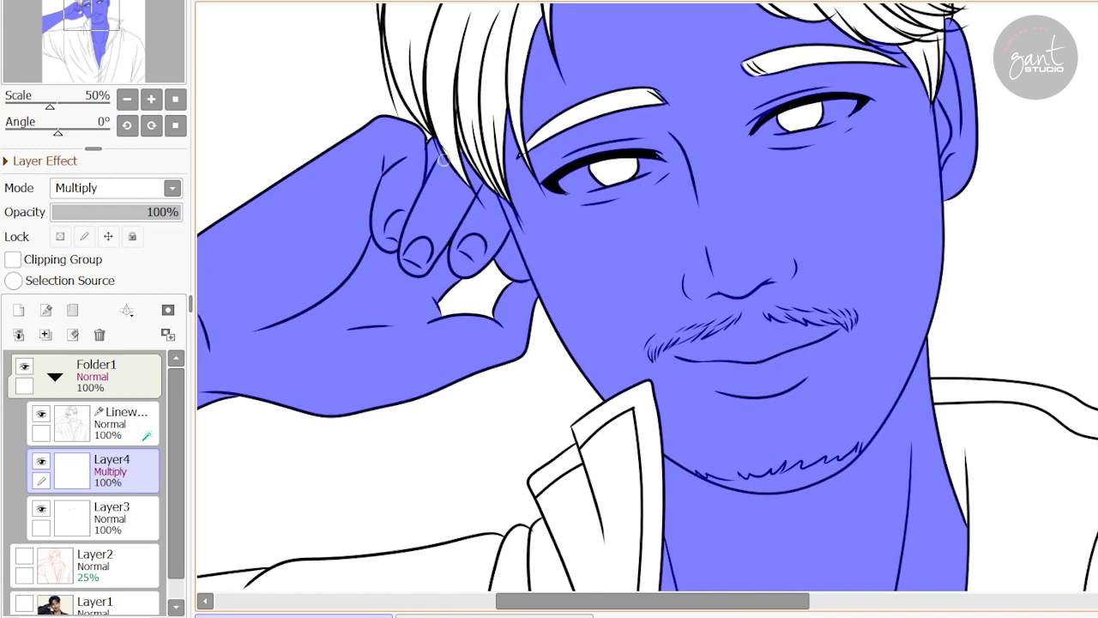
left_click_drag(474, 168, 653, 86)
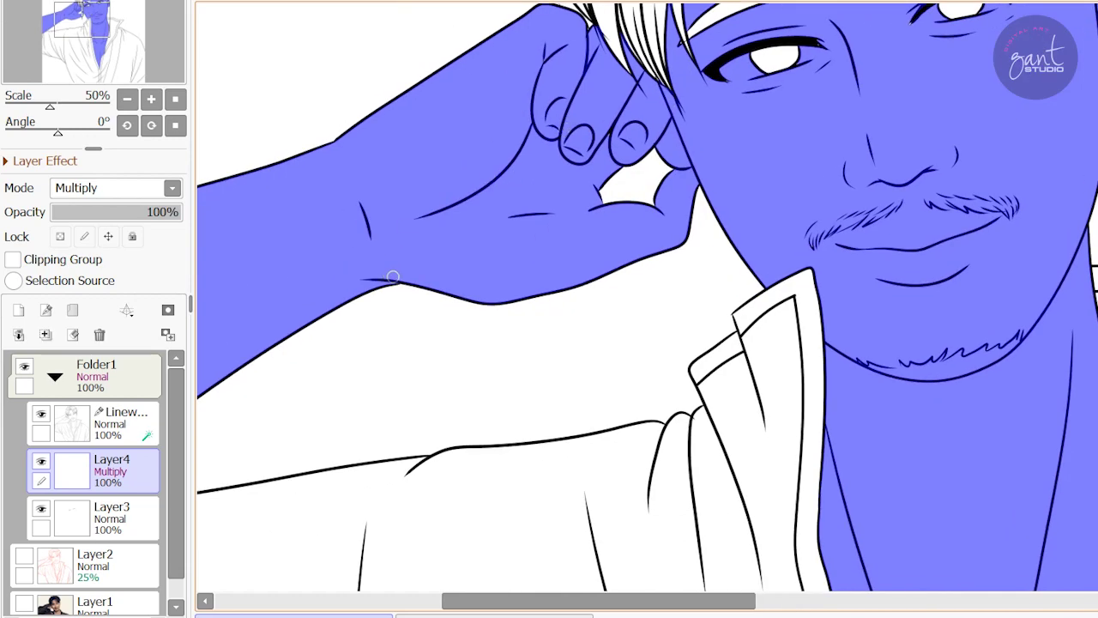
left_click_drag(392, 276, 51, 455)
left_click(24, 606)
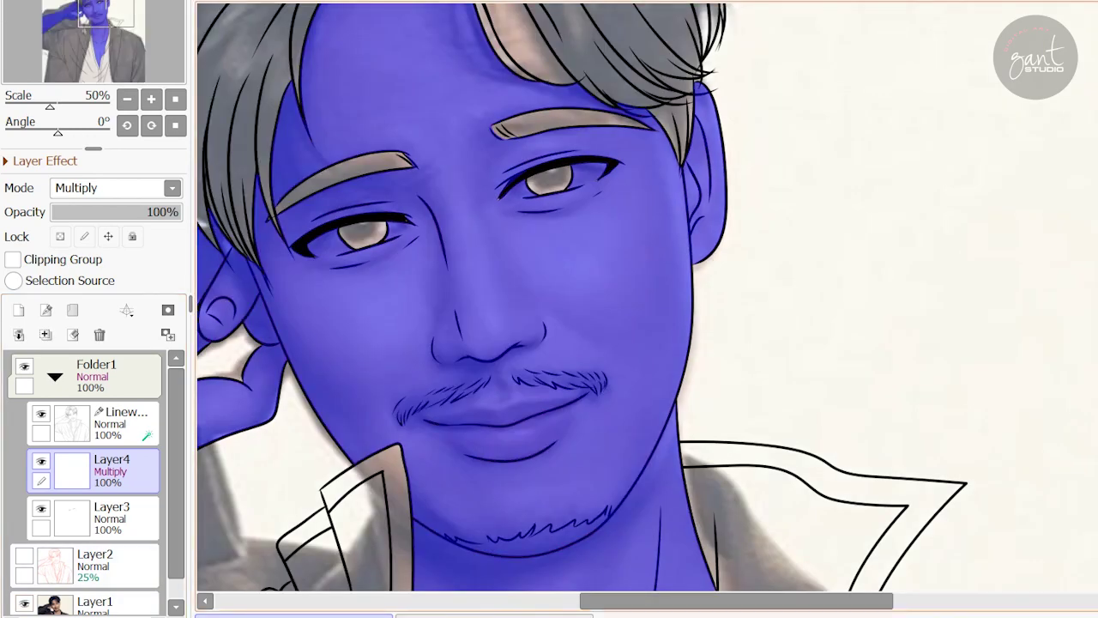
left_click_drag(549, 343, 654, 339)
key("ctrl+e")
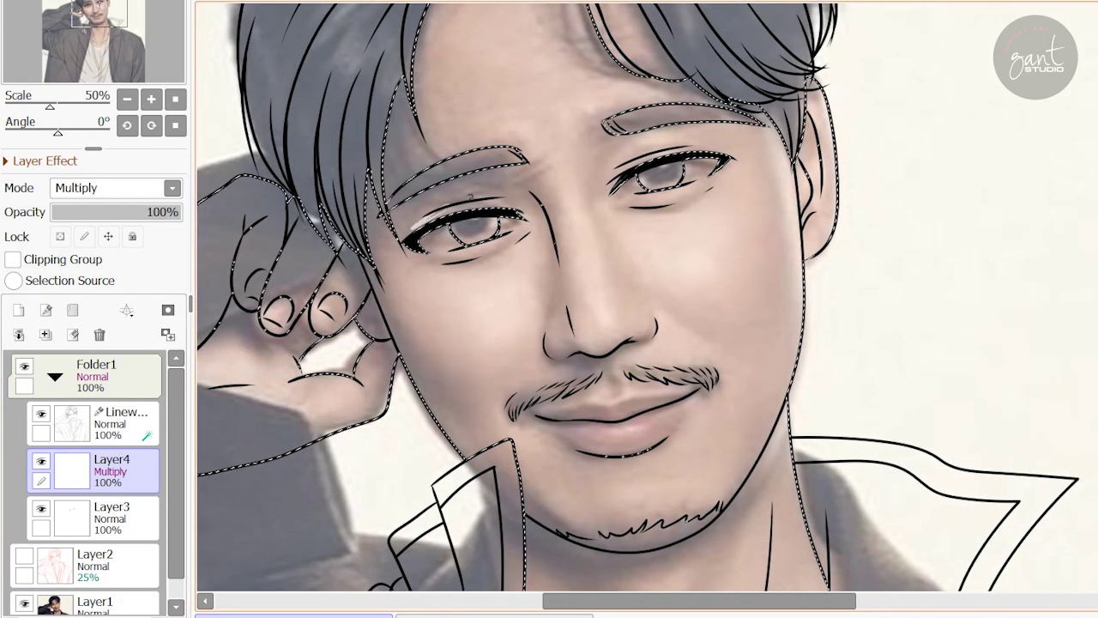
- Paint flat pale pink shadow on the Multiply layer under the left-hand eyebrow, along the temple and cheek edge, and on the thumb
left_click_drag(487, 180, 431, 187)
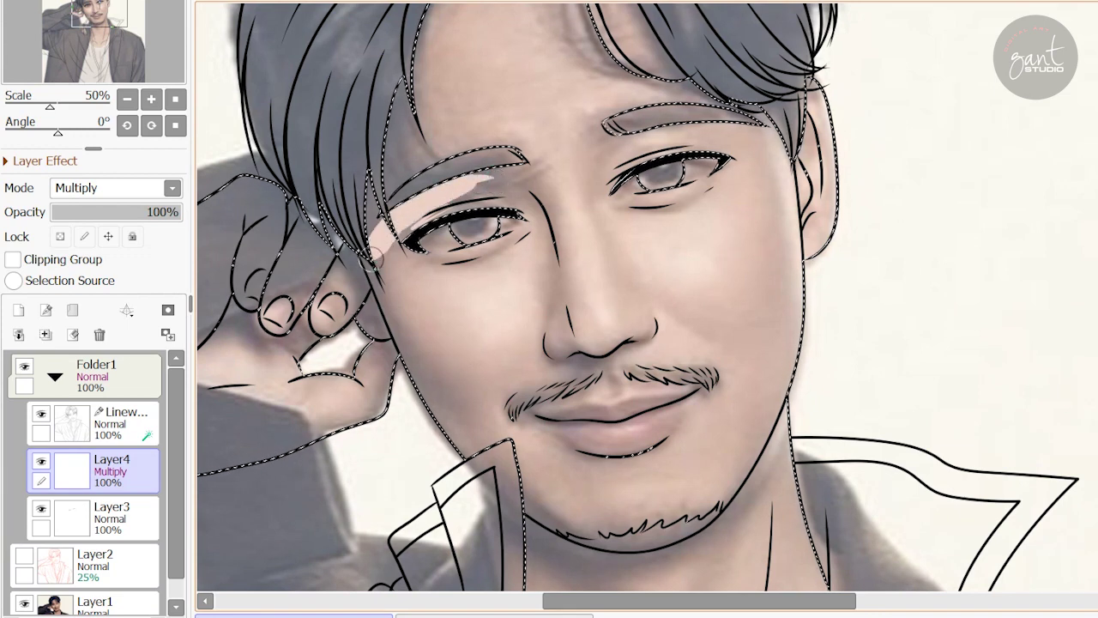
mouse_move(370, 262)
left_mouse_down()
mouse_move(401, 356)
mouse_move(361, 326)
mouse_move(385, 329)
mouse_move(378, 360)
mouse_move(391, 403)
mouse_move(359, 425)
left_mouse_up()
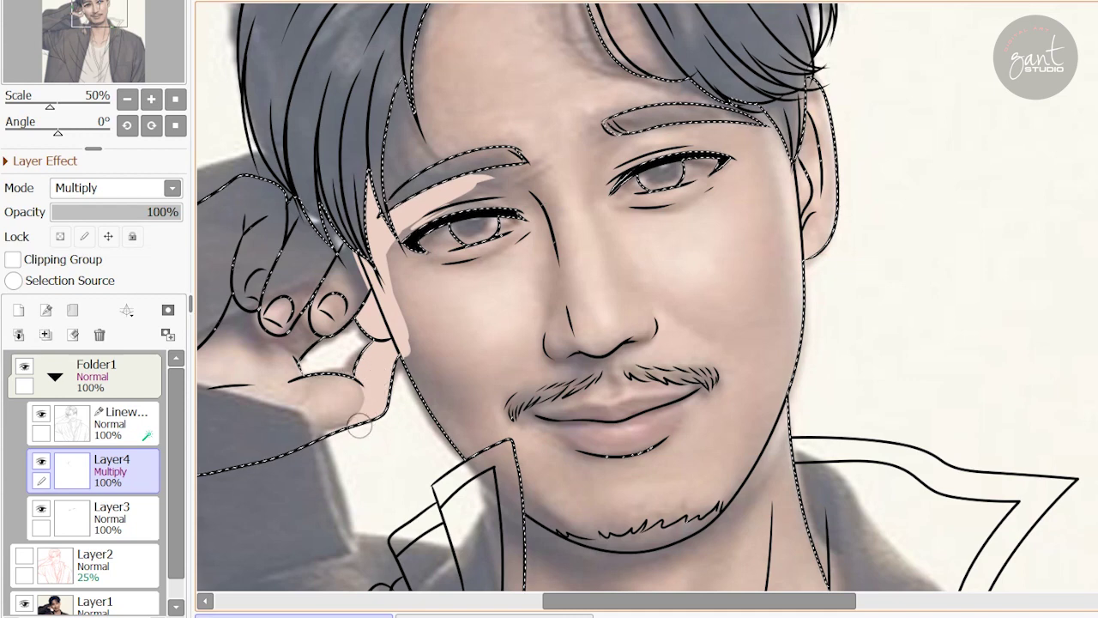
mouse_move(455, 202)
left_mouse_down()
mouse_move(410, 238)
mouse_move(470, 225)
mouse_move(513, 309)
mouse_move(505, 293)
left_mouse_up()
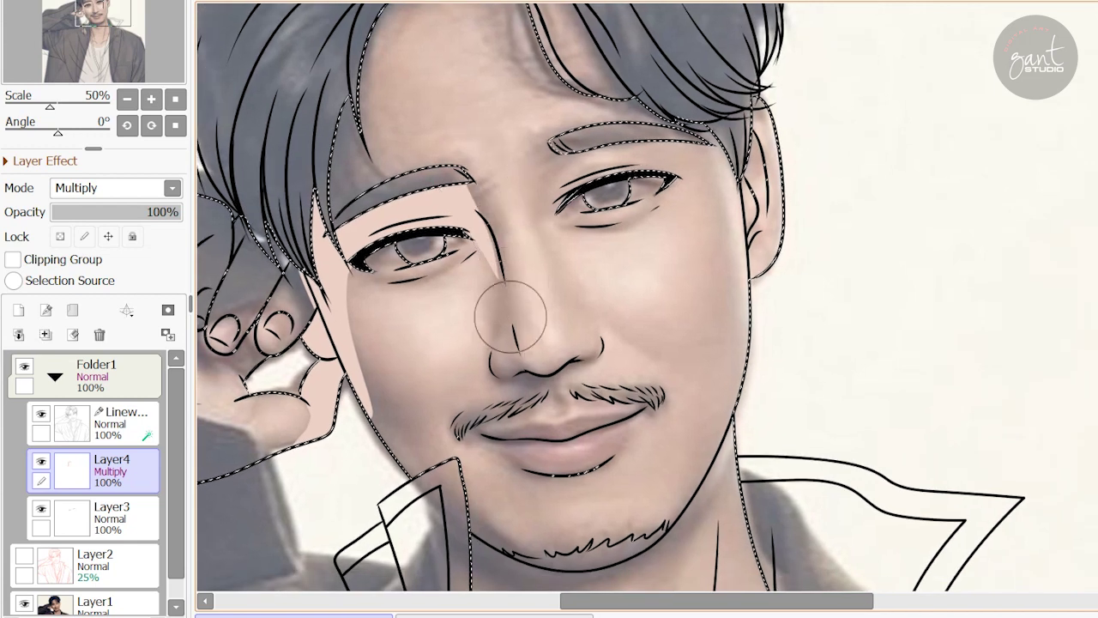
- Extend the pale pink shadow down the left-hand side of the nose and beneath its tip
left_click_drag(479, 176, 498, 266)
mouse_move(481, 206)
left_mouse_down()
mouse_move(497, 277)
mouse_move(493, 326)
mouse_move(513, 361)
left_mouse_up()
scroll(513, 360, "down", 2)
mouse_move(486, 225)
left_mouse_down()
mouse_move(515, 330)
mouse_move(513, 307)
mouse_move(558, 335)
mouse_move(498, 314)
mouse_move(567, 331)
mouse_move(545, 340)
left_mouse_up()
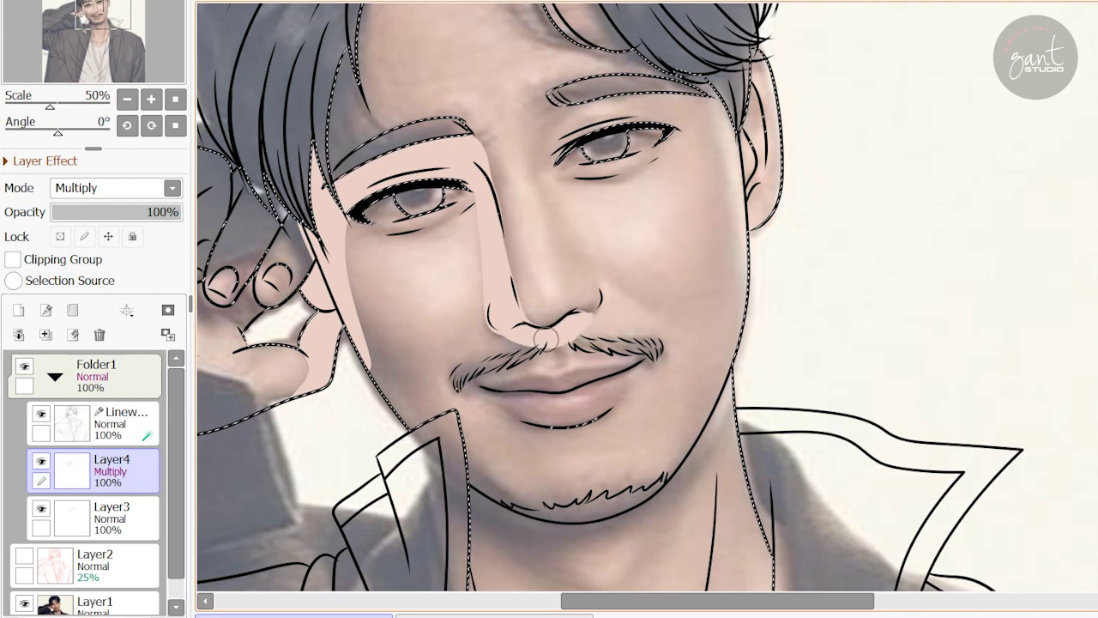
- Shade the upper lip and the area under the lower lip, plus the right-hand eye socket and nostril, in pale pink
scroll(545, 340, "down", 2)
mouse_move(476, 341)
left_mouse_down()
mouse_move(631, 315)
mouse_move(532, 338)
mouse_move(582, 335)
mouse_move(520, 336)
mouse_move(630, 317)
mouse_move(640, 338)
mouse_move(604, 328)
left_mouse_up()
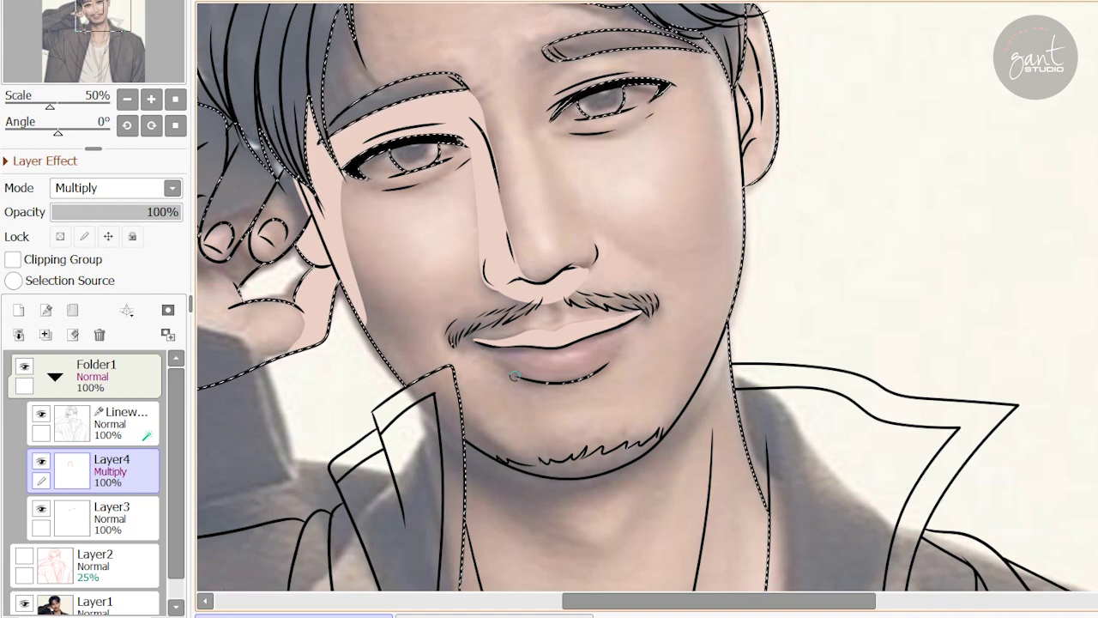
left_click_drag(515, 378, 605, 367)
left_click_drag(520, 388, 607, 371)
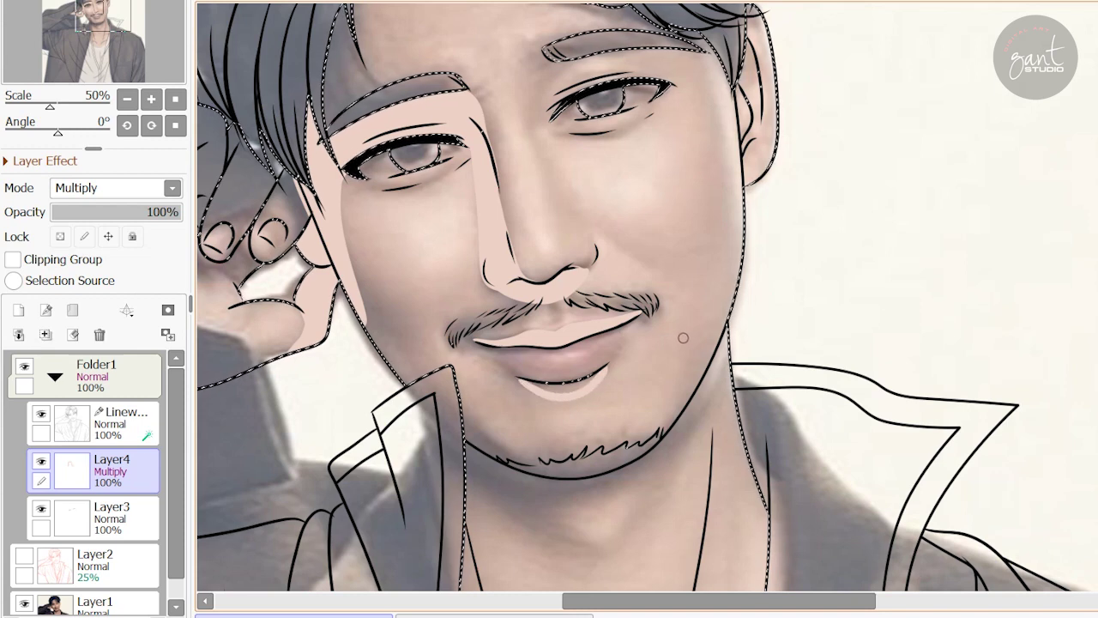
key("ctrl+z")
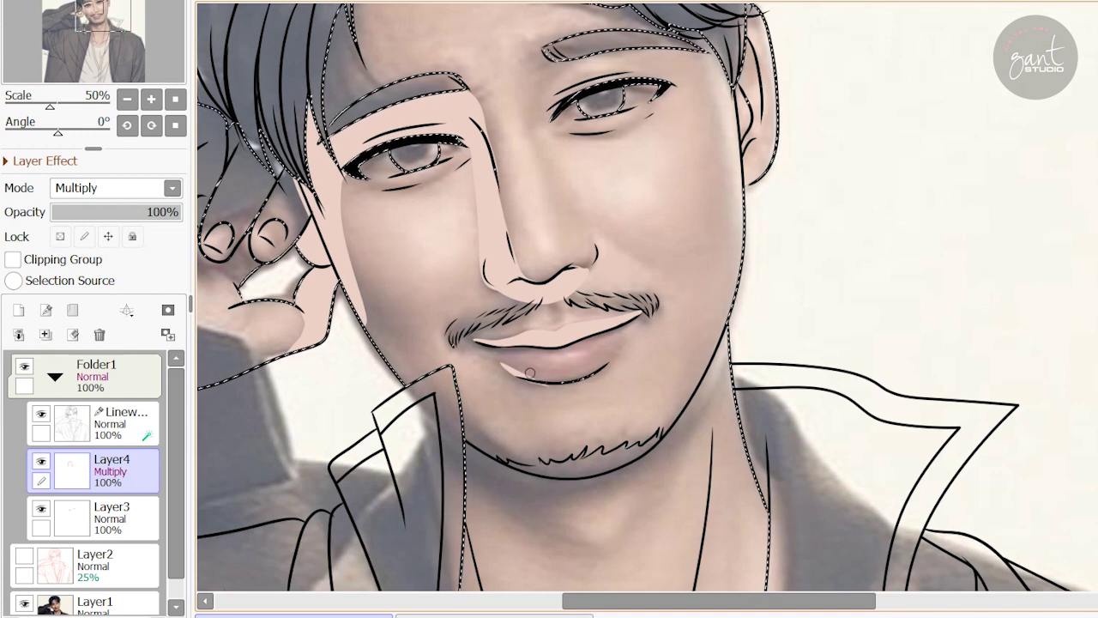
mouse_move(504, 367)
left_mouse_down()
mouse_move(580, 390)
mouse_move(605, 371)
left_mouse_up()
left_click_drag(612, 308, 598, 266)
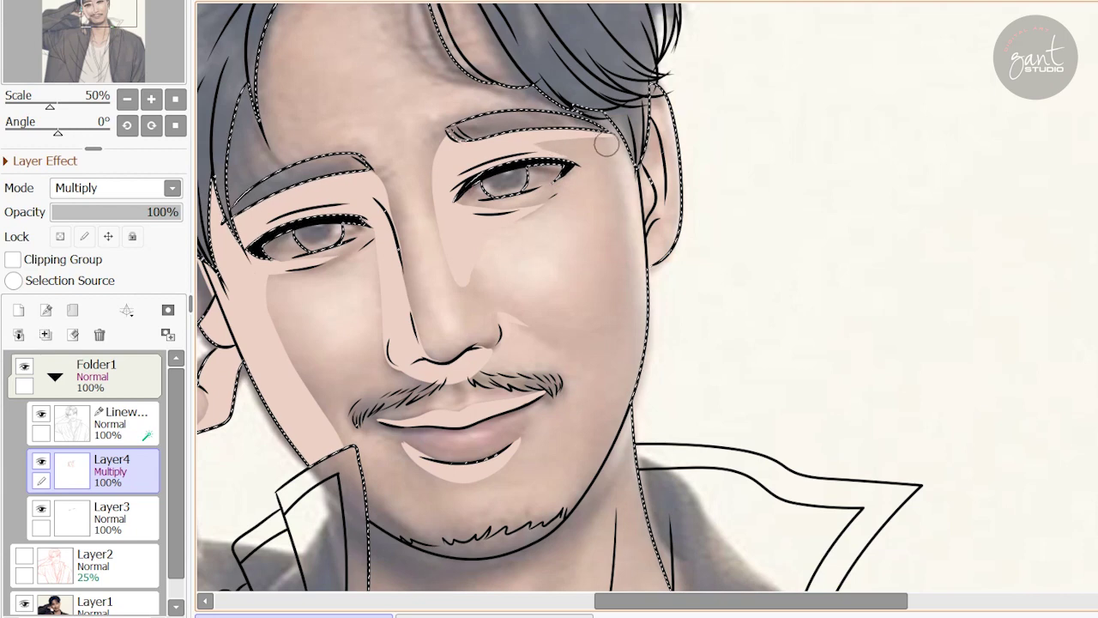
- Shade the jaw edge and the neck beneath the chin, including both sides of the neck, in pale pink
scroll(598, 109, "down", 2)
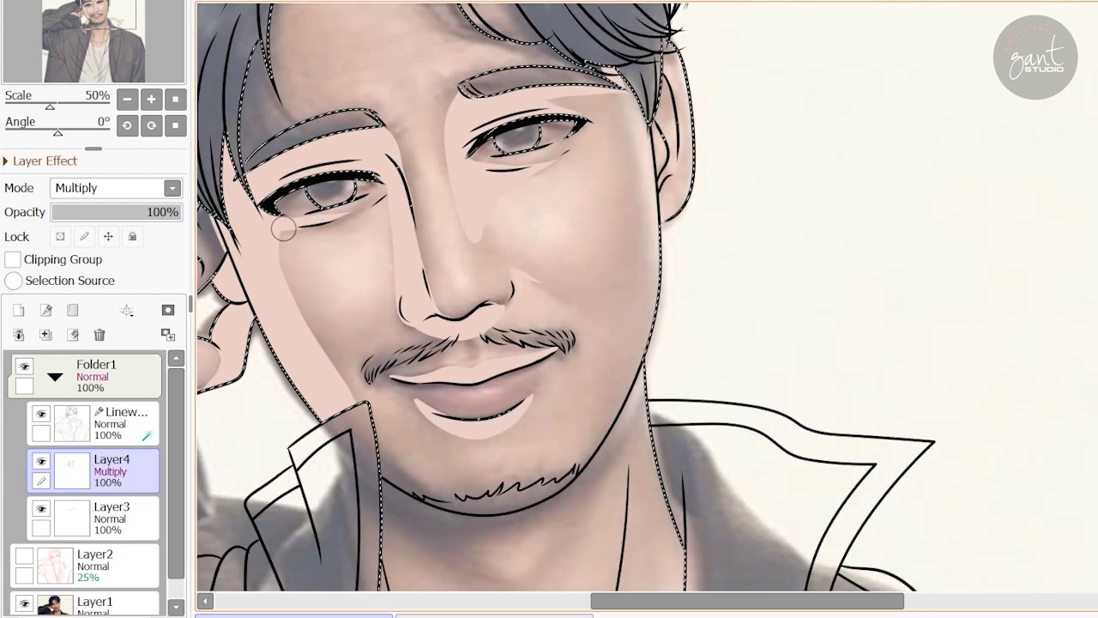
left_click_drag(423, 501, 542, 508)
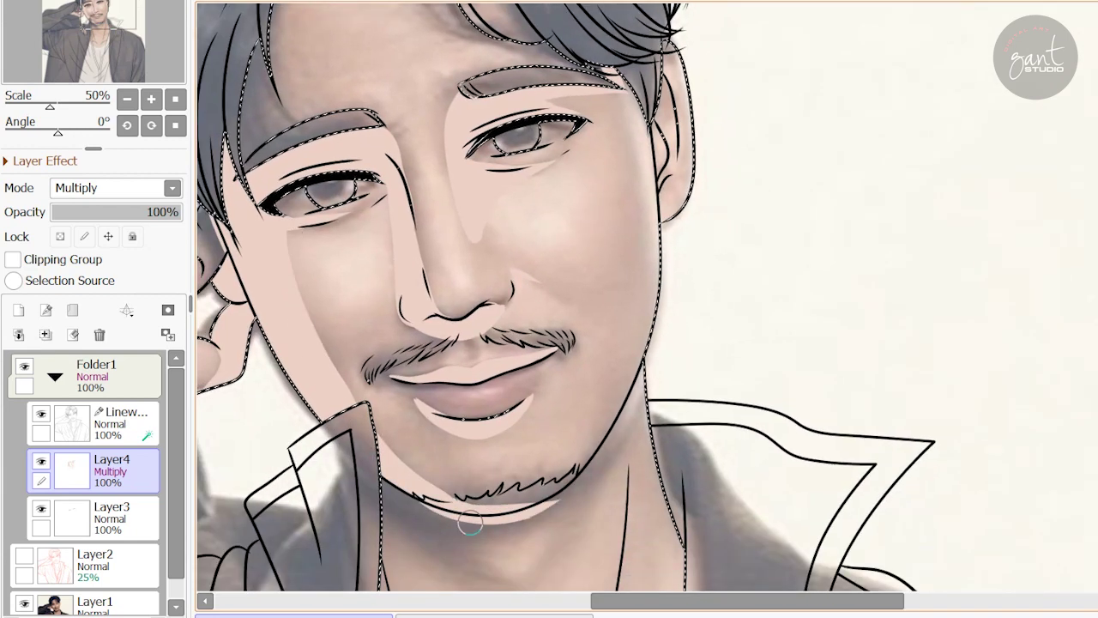
mouse_move(470, 525)
left_mouse_down()
mouse_move(558, 502)
mouse_move(596, 420)
left_mouse_up()
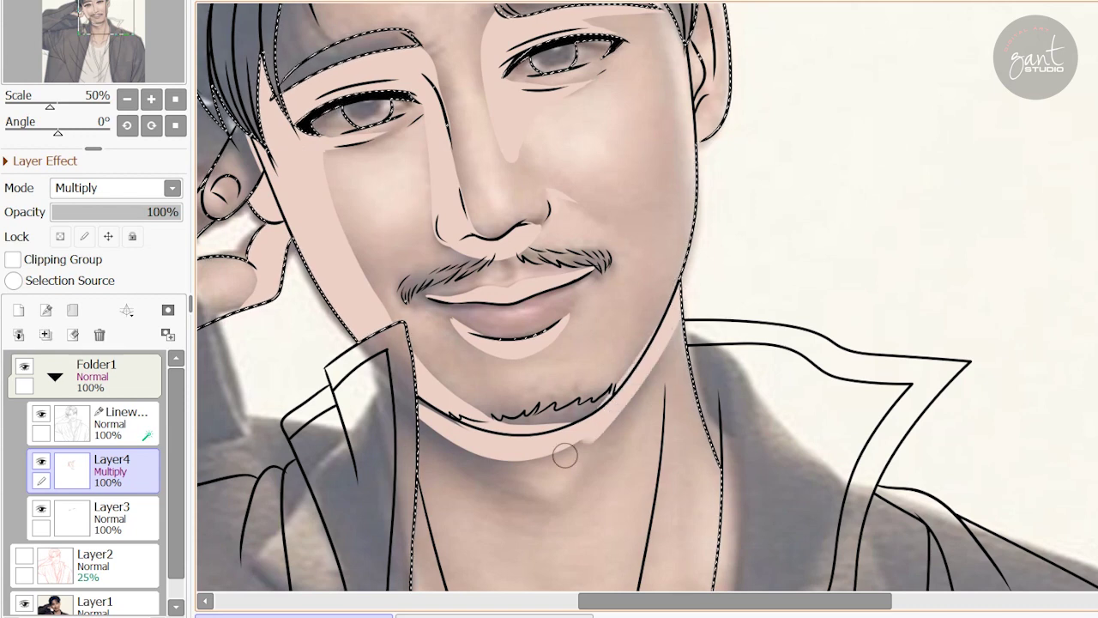
mouse_move(565, 455)
left_mouse_down()
mouse_move(417, 449)
mouse_move(575, 434)
mouse_move(574, 447)
mouse_move(588, 275)
left_mouse_up()
mouse_move(433, 480)
left_mouse_down()
mouse_move(443, 311)
mouse_move(464, 457)
mouse_move(447, 337)
mouse_move(361, 440)
left_mouse_up()
left_click_drag(564, 206, 508, 537)
mouse_move(564, 208)
left_mouse_down()
mouse_move(530, 250)
mouse_move(321, 374)
mouse_move(498, 360)
left_mouse_up()
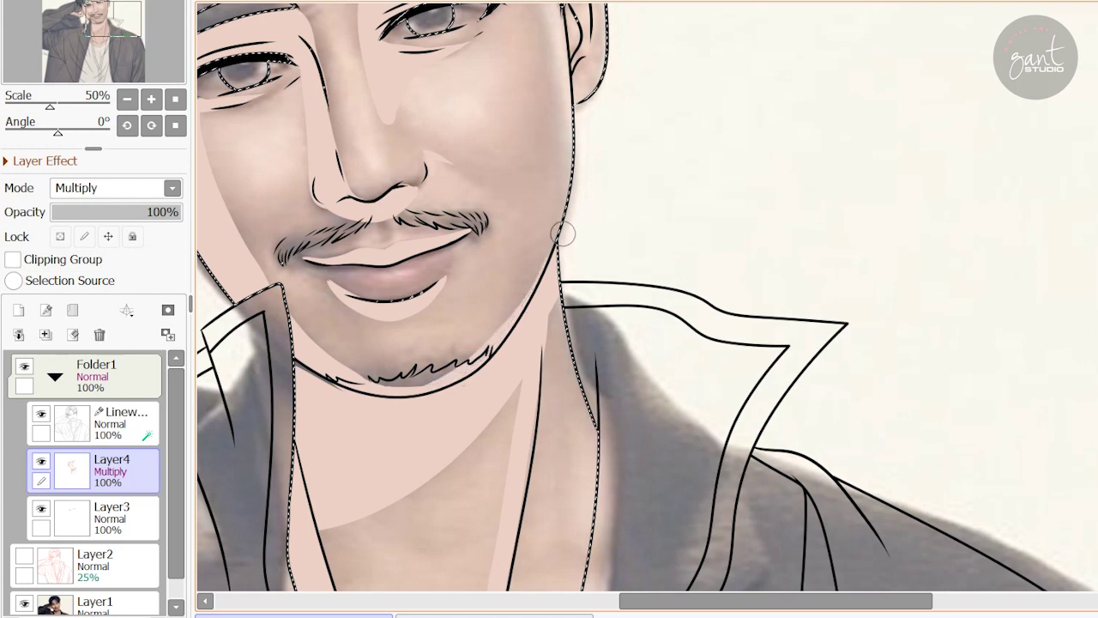
left_click_drag(566, 226, 478, 319)
- Paint pale pink shadow on the forehead along the hairline, around the loose strand and down to the left-hand eyebrow
left_click_drag(426, 141, 549, 164)
key("b")
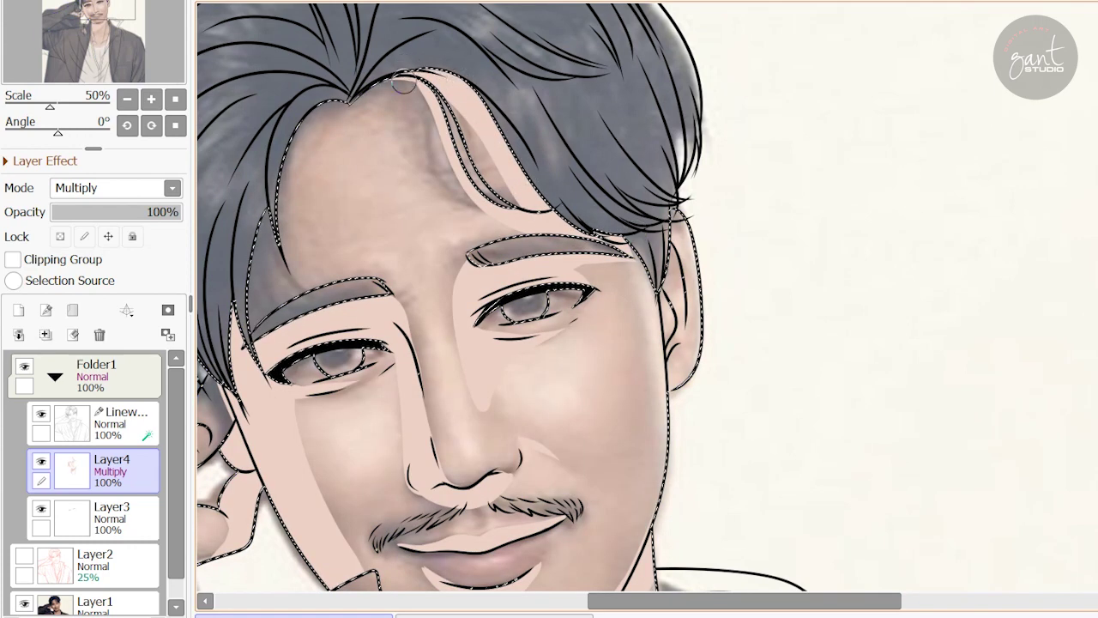
mouse_move(432, 116)
left_mouse_down()
mouse_move(343, 105)
mouse_move(289, 246)
mouse_move(273, 190)
mouse_move(296, 159)
left_mouse_up()
mouse_move(257, 225)
left_mouse_down()
mouse_move(313, 305)
mouse_move(344, 113)
mouse_move(300, 212)
mouse_move(301, 282)
mouse_move(308, 173)
mouse_move(484, 116)
mouse_move(365, 110)
mouse_move(498, 208)
mouse_move(400, 101)
mouse_move(475, 121)
mouse_move(337, 230)
left_mouse_up()
scroll(477, 121, "down", 2)
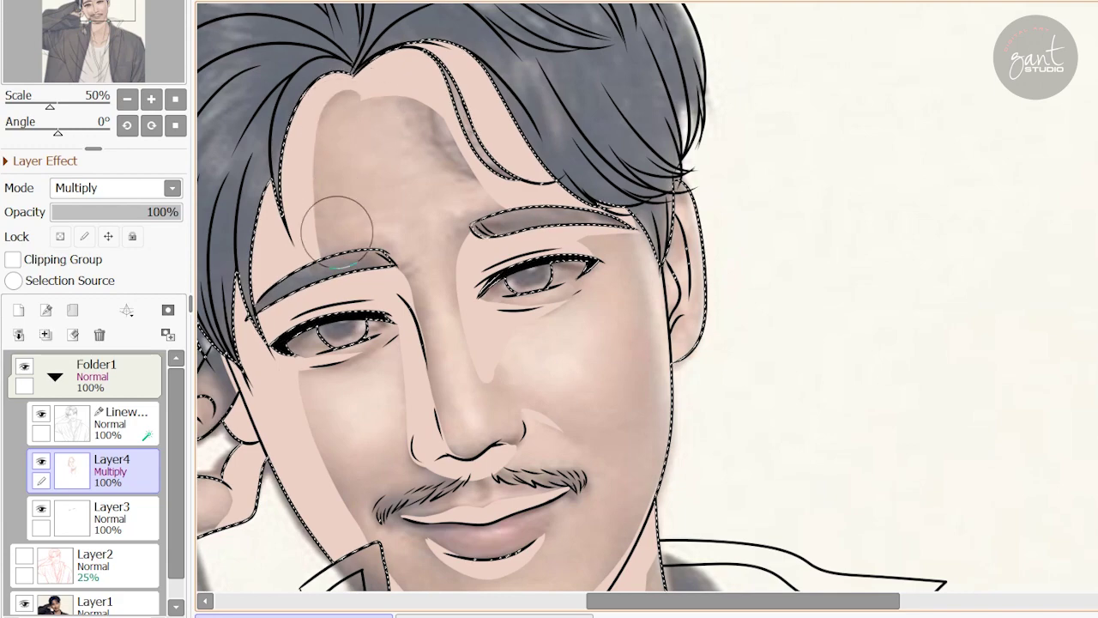
mouse_move(450, 173)
left_mouse_down()
mouse_move(363, 81)
mouse_move(483, 201)
mouse_move(429, 103)
left_mouse_up()
- Hide the portrait photo layer and keep the Multiply shadow layer active
scroll(647, 296, "down", 5)
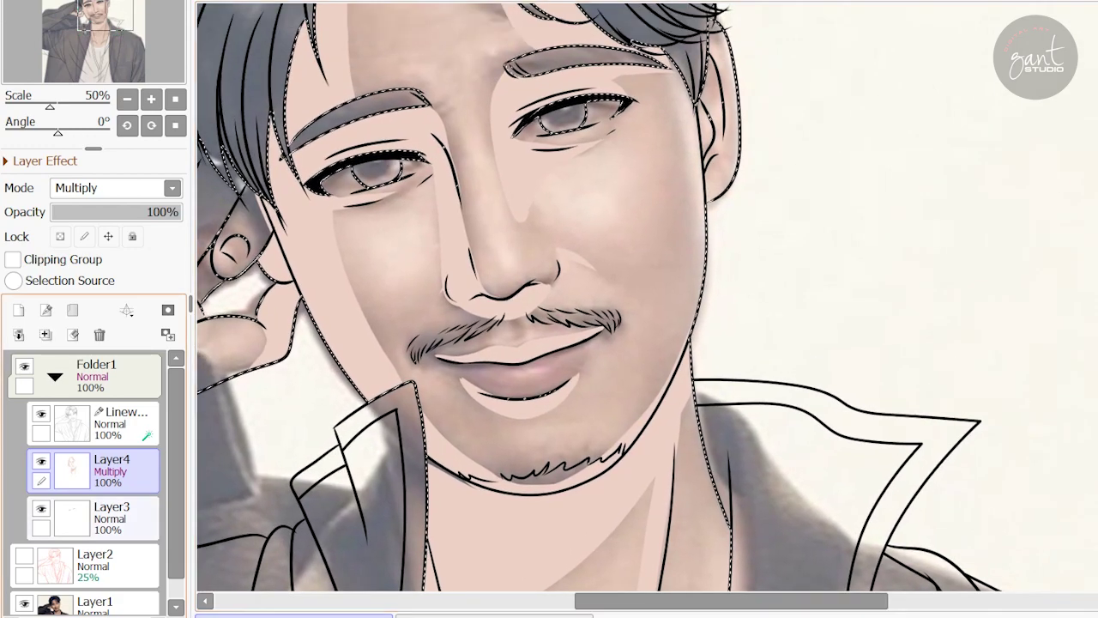
left_click(111, 515)
left_click(111, 467)
scroll(647, 296, "left", 5)
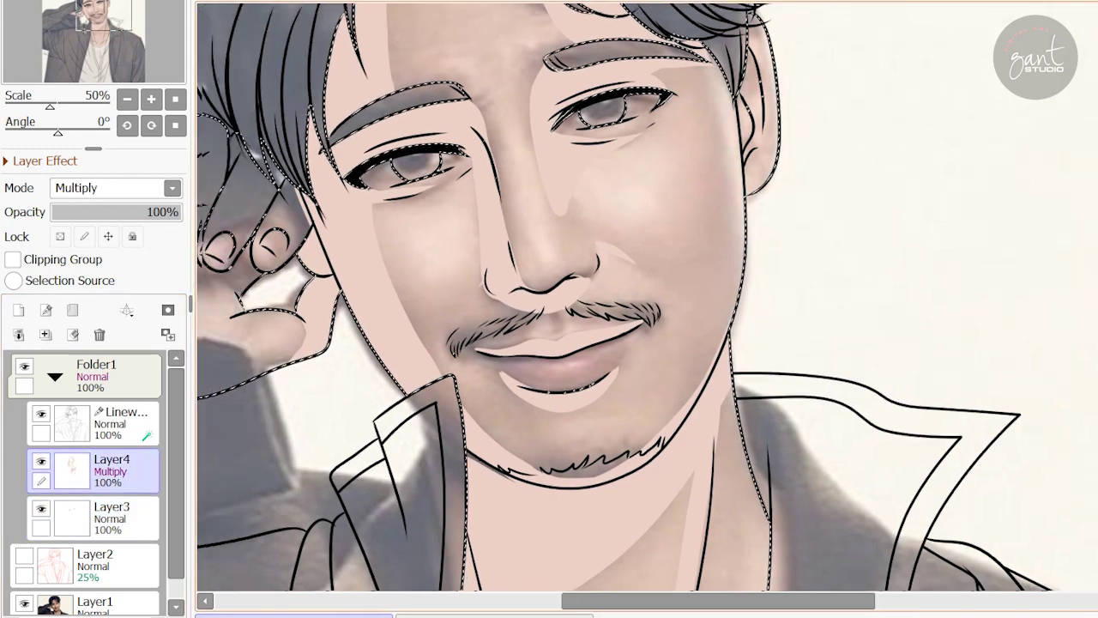
left_click(24, 603)
- Shade the bent fingers and the palm below them in pale pink on the Multiply layer
scroll(647, 296, "left", 2)
scroll(647, 296, "down", 2)
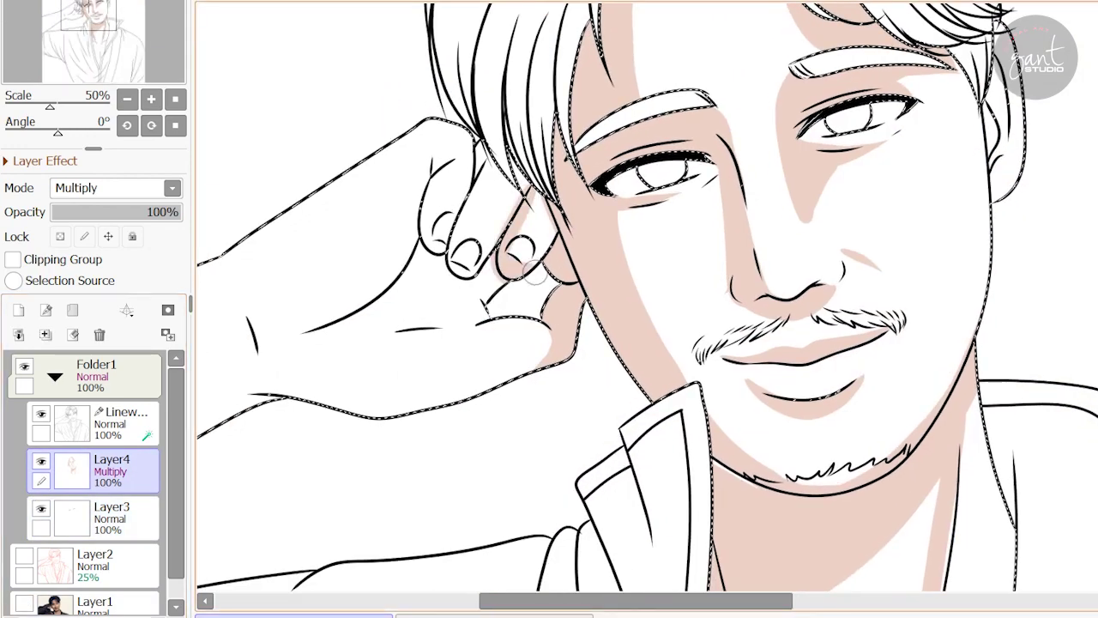
scroll(515, 240, "up", 1)
scroll(514, 240, "left", 1)
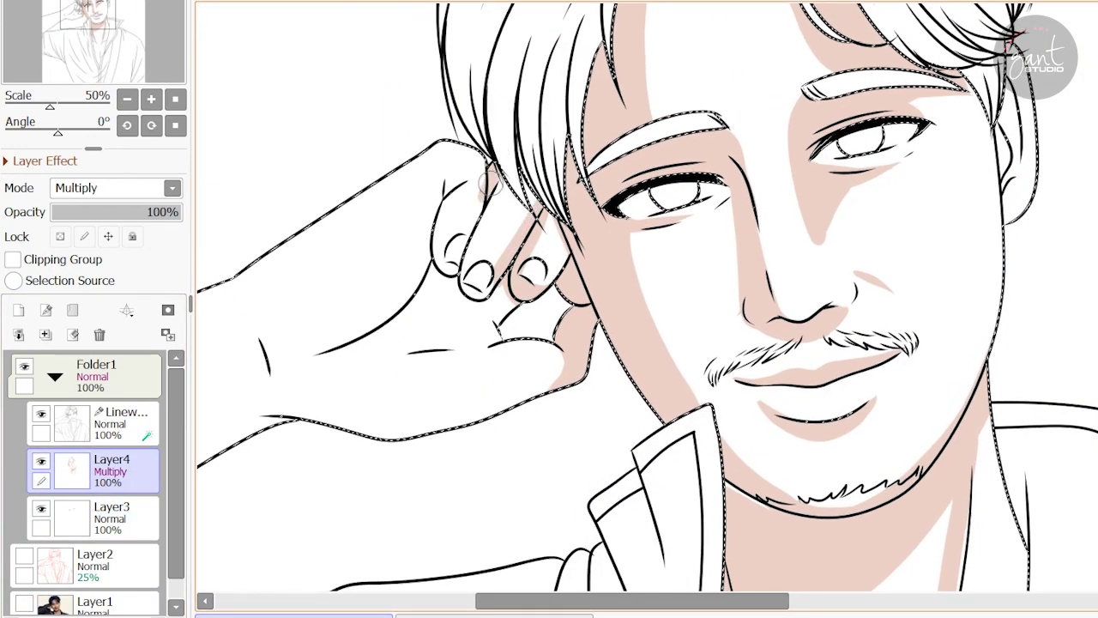
left_click_drag(496, 167, 465, 268)
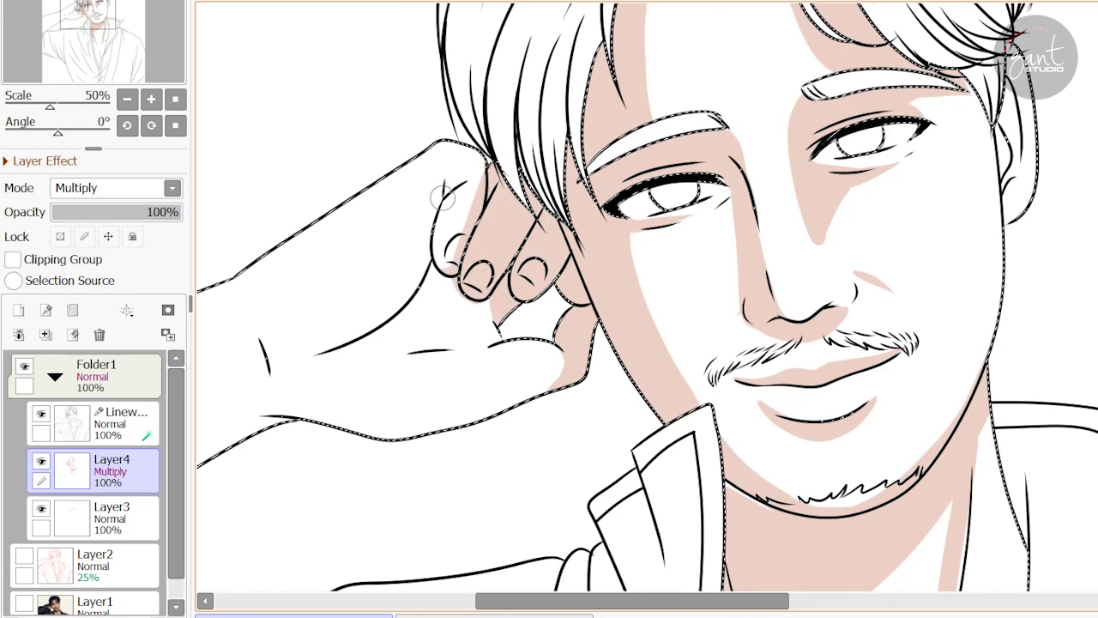
left_click_drag(459, 168, 374, 335)
left_click_drag(433, 261, 399, 348)
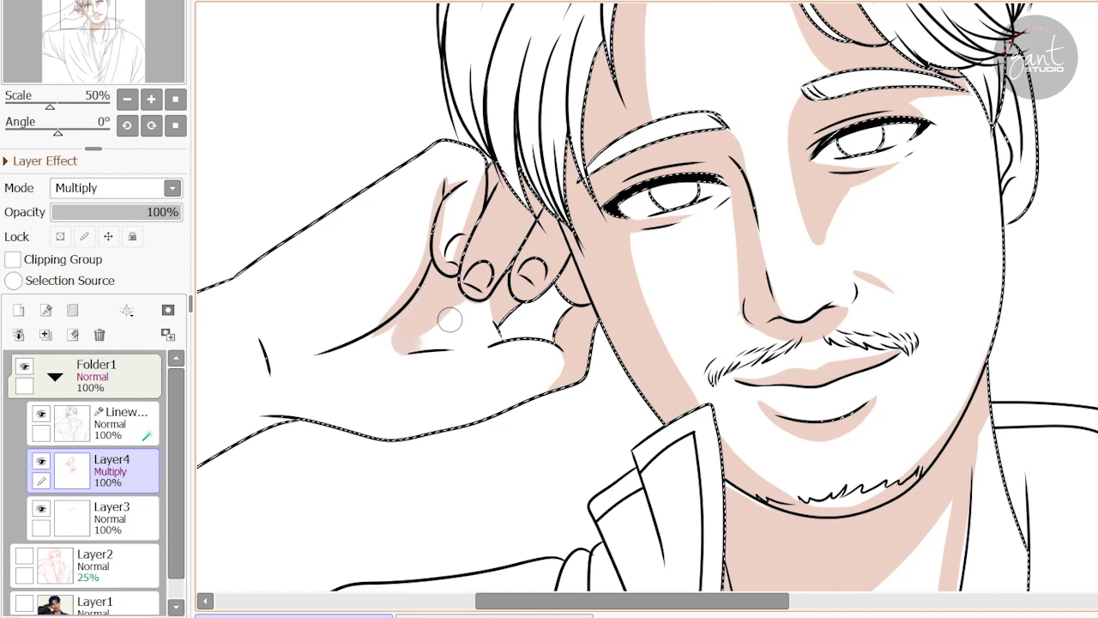
- Shade the lower edge of the hand, the wrist crease and the underside of the forearm in pale pink
mouse_move(572, 368)
left_mouse_down()
mouse_move(674, 314)
mouse_move(454, 368)
mouse_move(502, 289)
left_mouse_up()
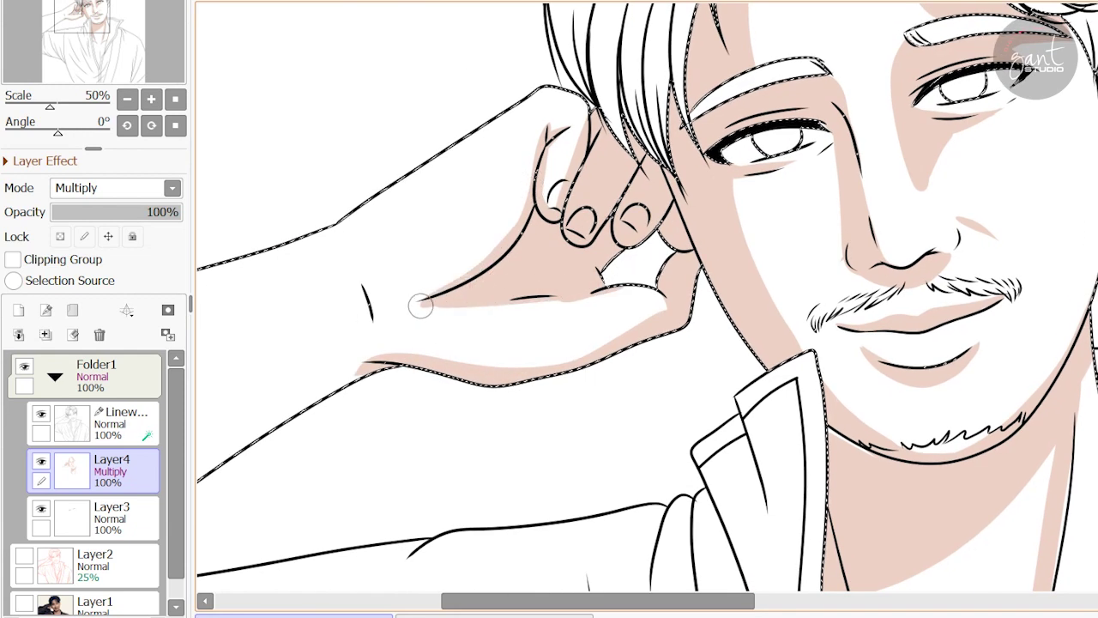
mouse_move(421, 303)
left_mouse_down()
mouse_move(600, 285)
mouse_move(744, 242)
left_mouse_up()
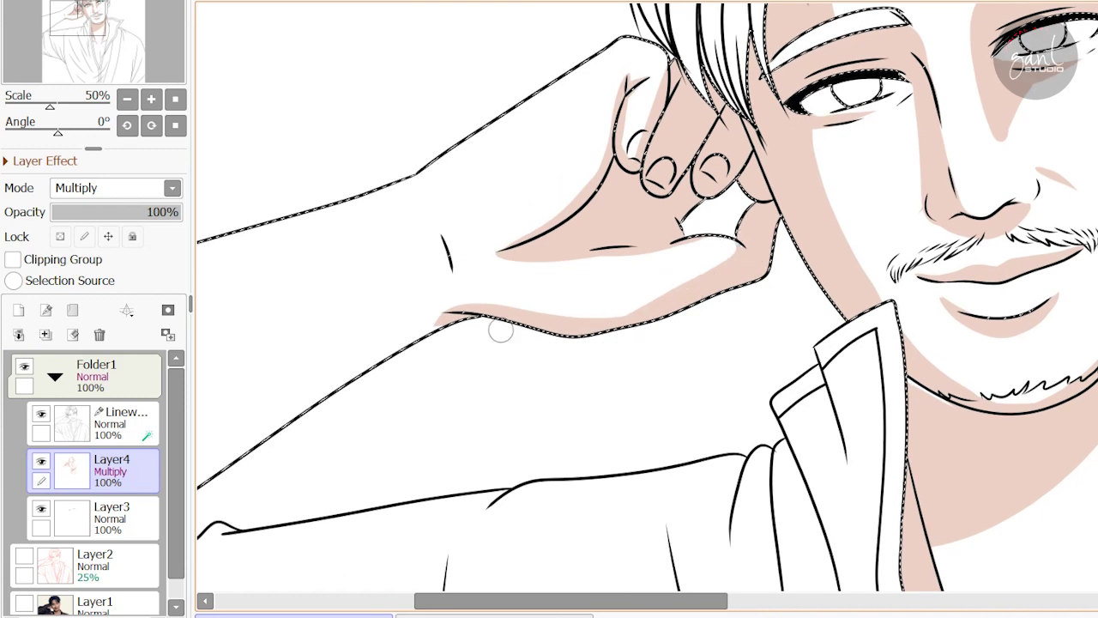
mouse_move(501, 332)
left_mouse_down()
mouse_move(550, 255)
mouse_move(561, 276)
mouse_move(633, 312)
mouse_move(522, 308)
mouse_move(506, 361)
left_mouse_up()
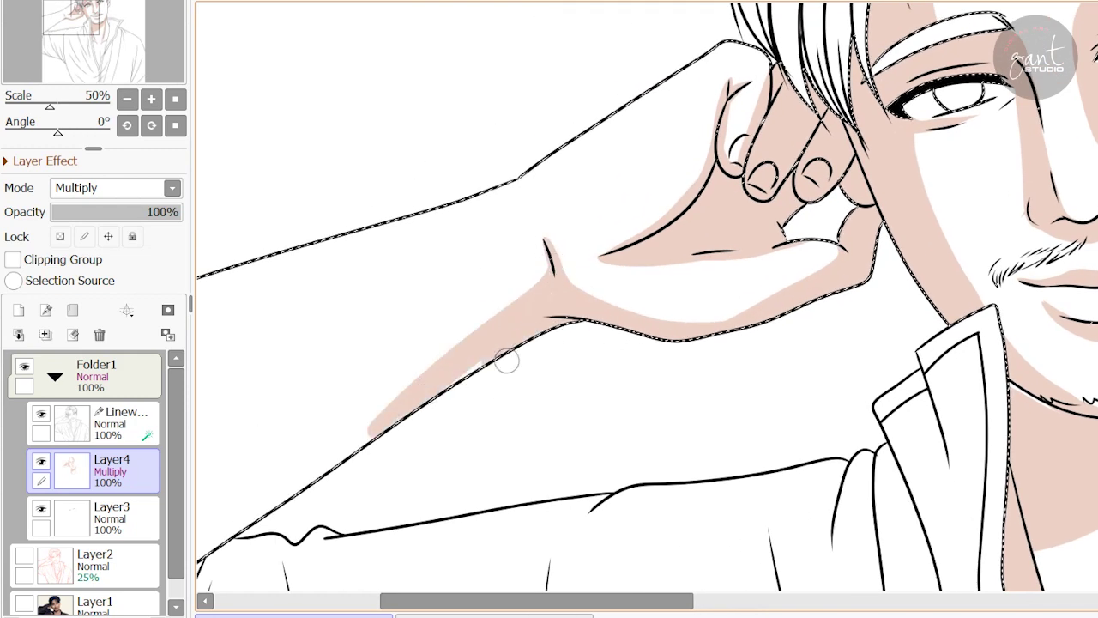
scroll(506, 361, "down", 2)
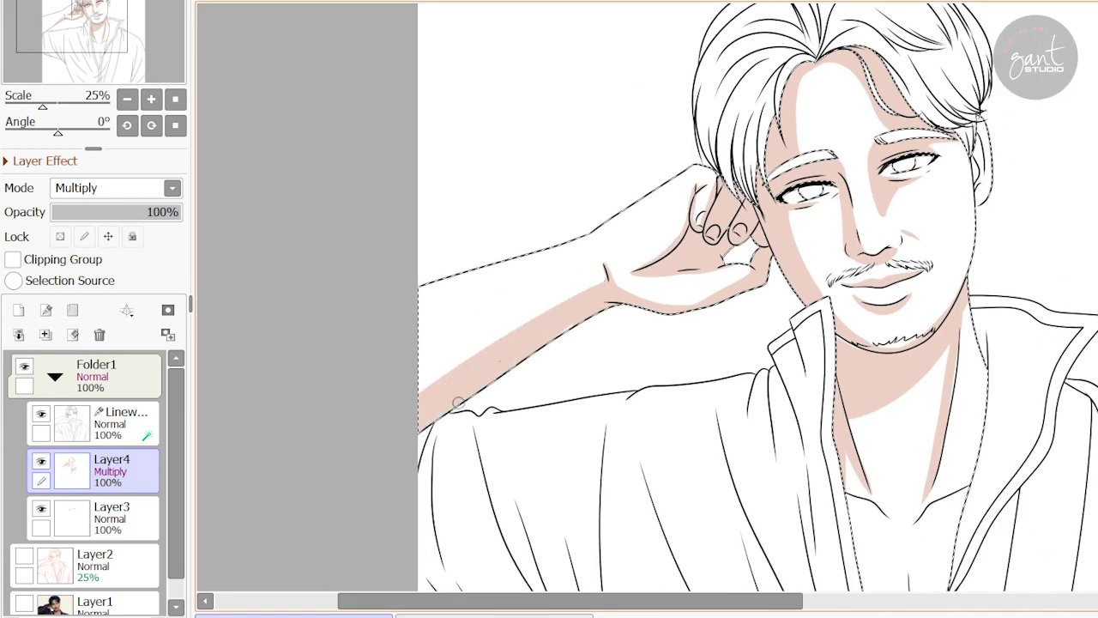
left_click_drag(458, 402, 603, 288)
left_click_drag(388, 387, 578, 302)
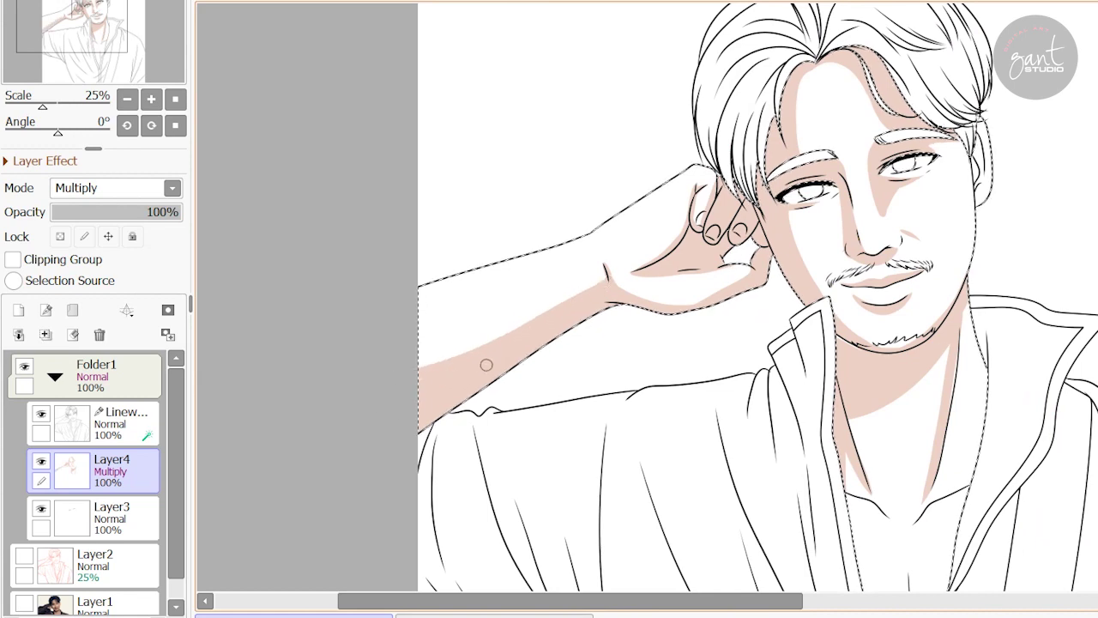
- Fill the selected skin with a light tan base on Layer3 and rework the Multiply shadows in brown with softened edges
left_click_drag(485, 365, 194, 369)
left_click_drag(735, 238, 723, 286)
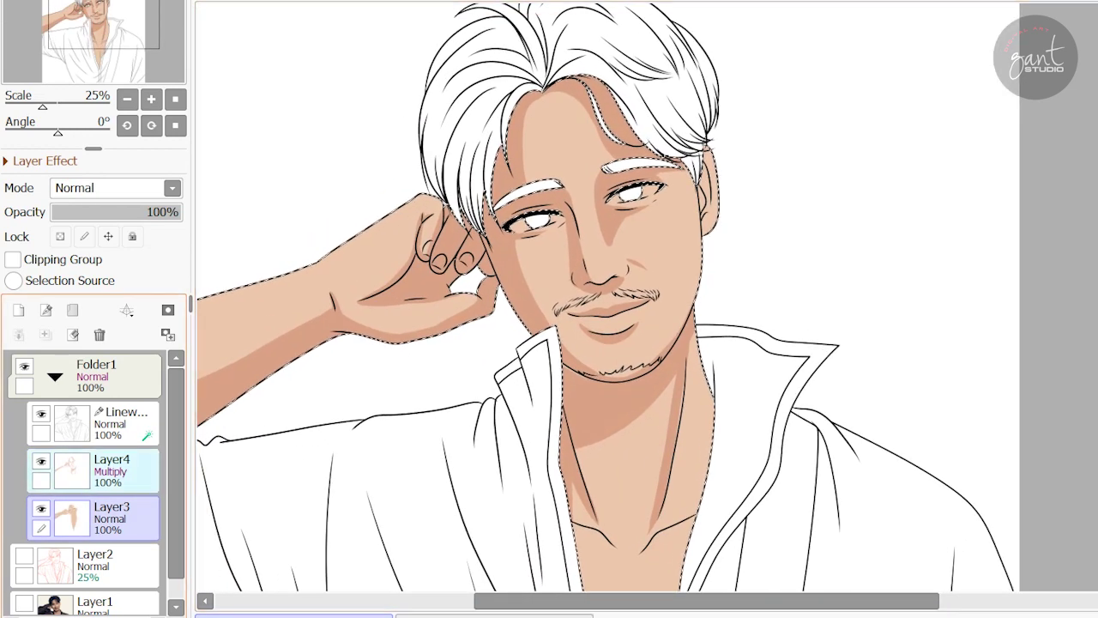
left_click(112, 470)
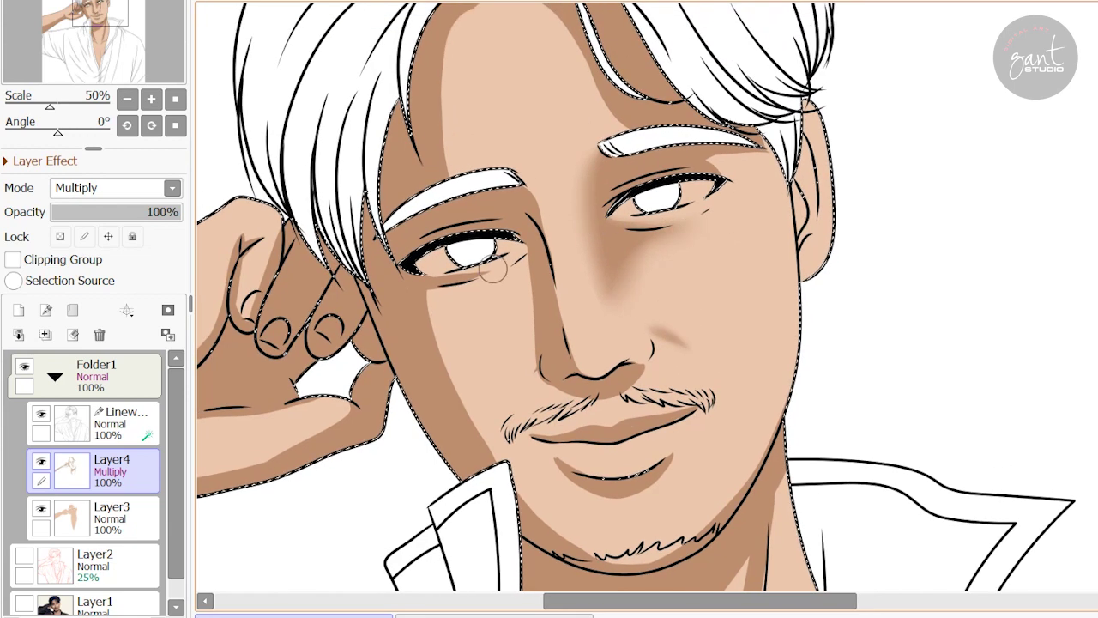
- Clear the skin colour from the whites of both eyes on the base layer, Layer3
key("ctrl+Down")
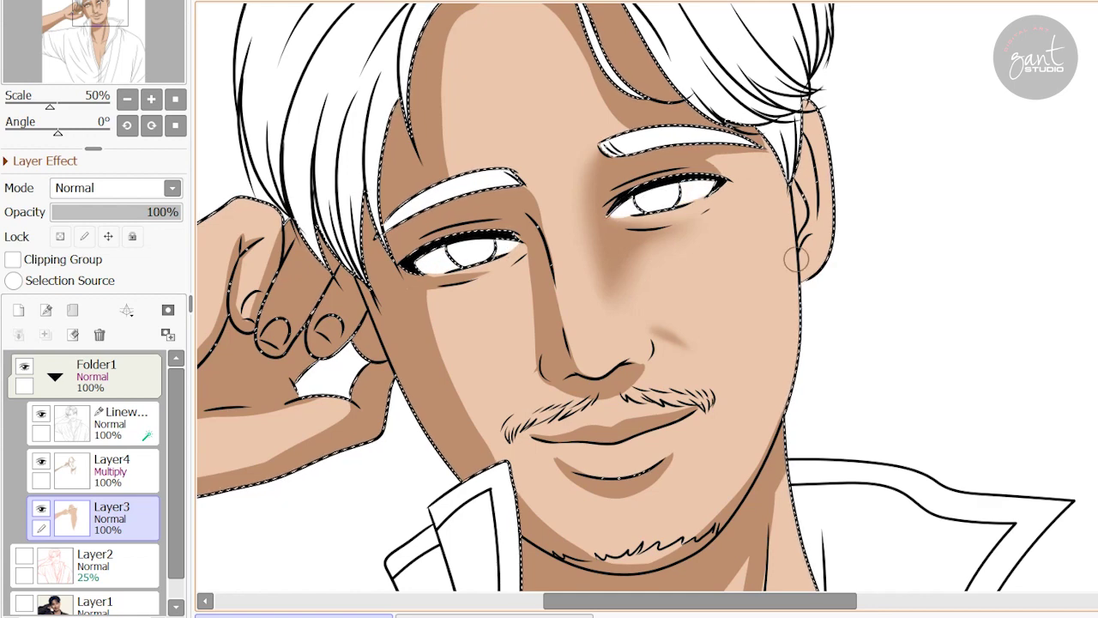
scroll(718, 296, "down", 2)
left_click_drag(718, 296, 666, 352)
- Add a new layer directly above the Multiply shadow layer and set its blending mode to Shine
key("ctrl+d")
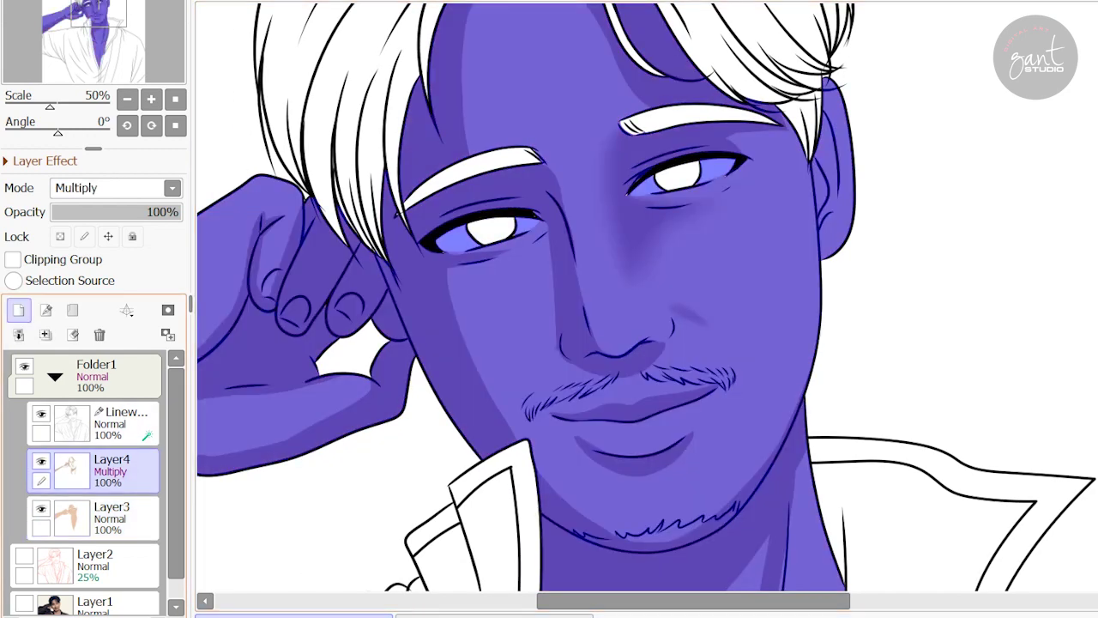
left_click(114, 187)
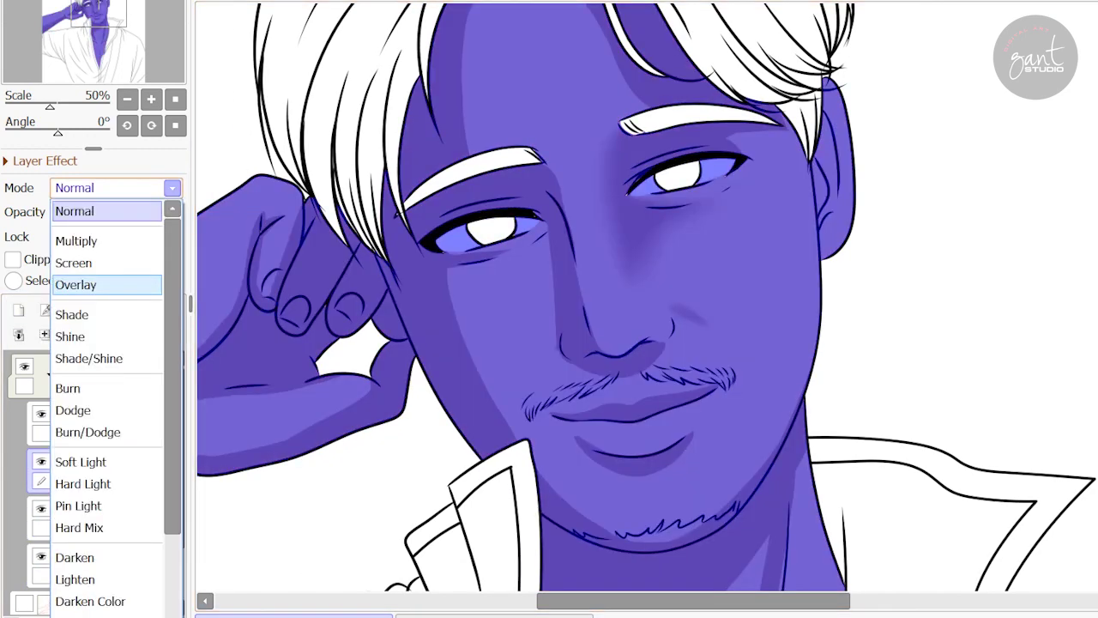
left_click(69, 336)
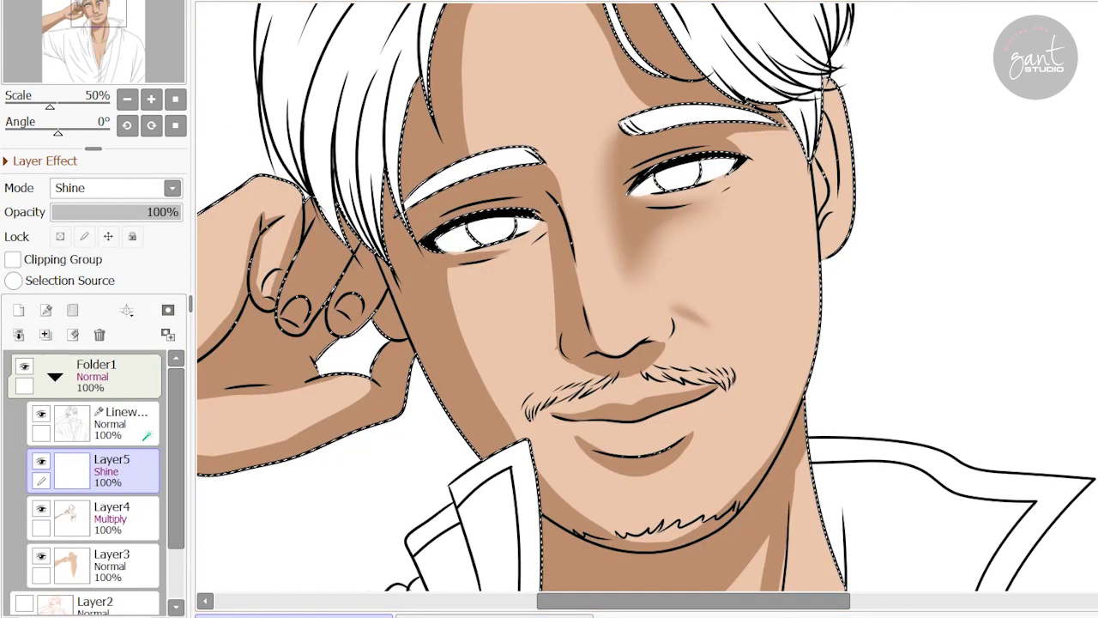
- Paint light highlights along the nose bridge and on the upper and lower lips on the Shine layer
left_click_drag(592, 253, 604, 351)
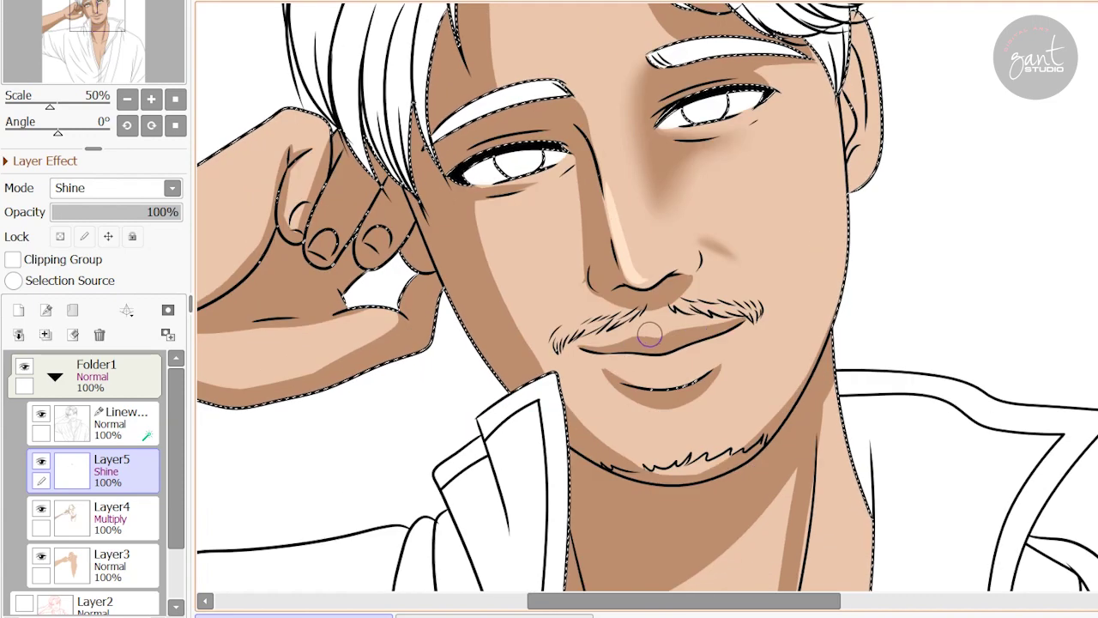
left_click_drag(636, 336, 674, 334)
mouse_move(669, 375)
left_mouse_down()
mouse_move(695, 378)
mouse_move(686, 409)
left_mouse_up()
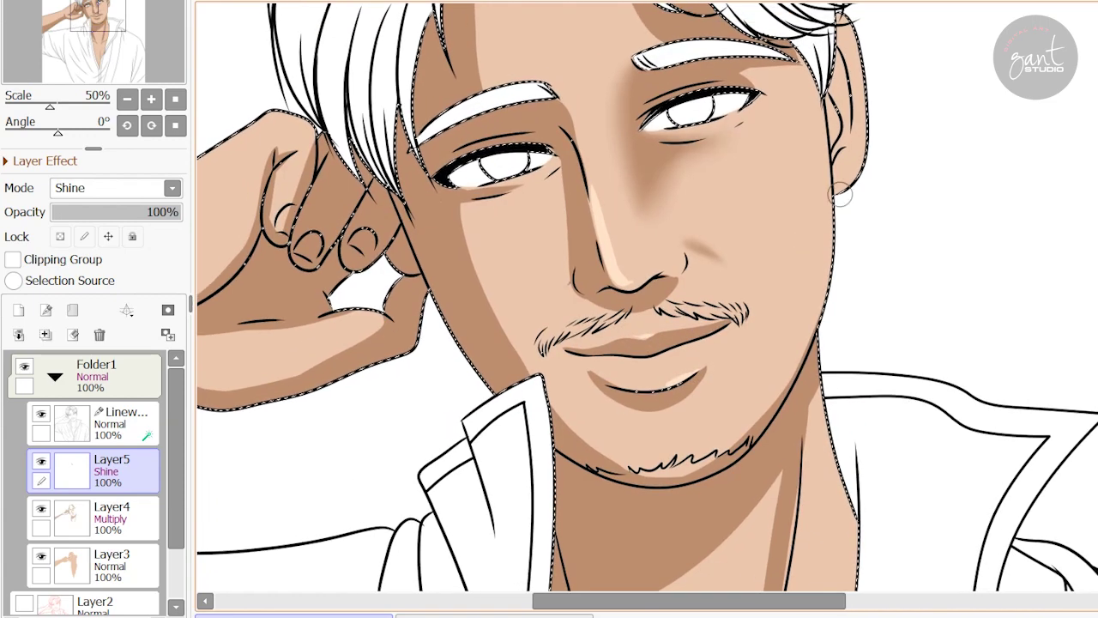
- Add Shine highlights along the outer cheek and jaw, the ear rim, and the upper edges of the hand and forearm
mouse_move(827, 172)
left_mouse_down()
mouse_move(823, 265)
mouse_move(784, 322)
left_mouse_up()
left_click_drag(828, 120, 845, 249)
scroll(845, 249, "left", 10)
scroll(845, 249, "down", 3)
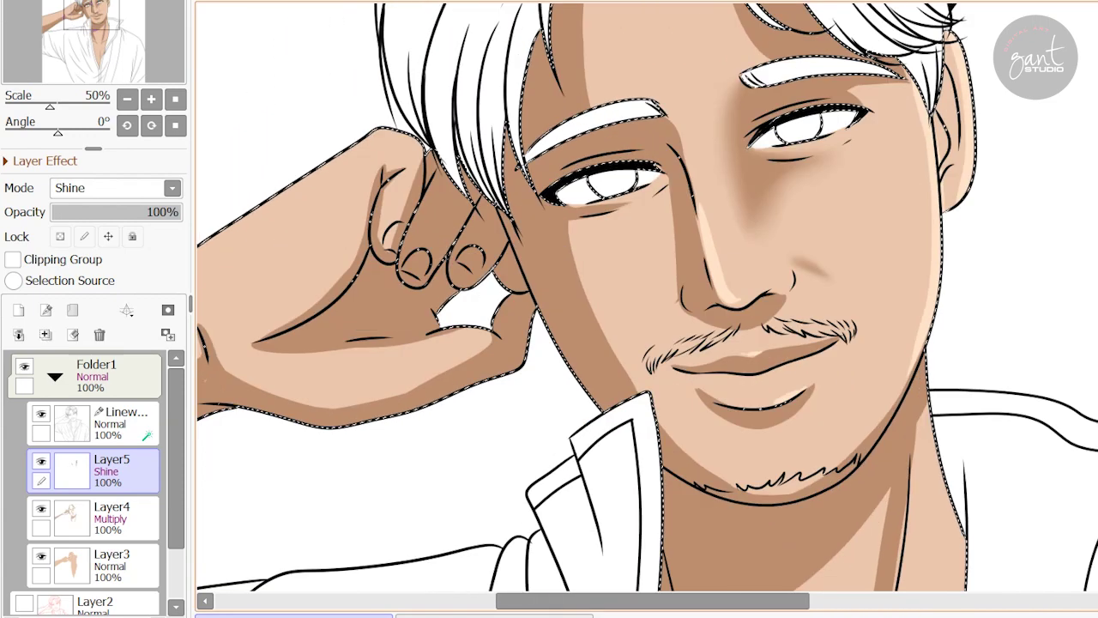
scroll(346, 252, "left", 5)
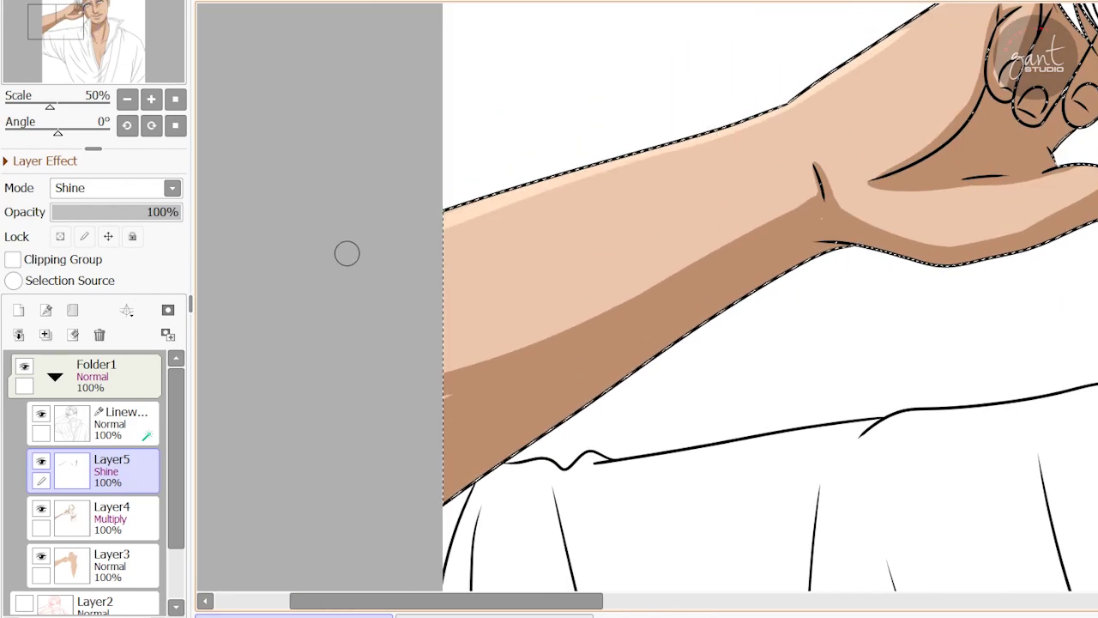
scroll(346, 252, "up", 5)
scroll(346, 253, "right", 5)
scroll(647, 304, "right", 3)
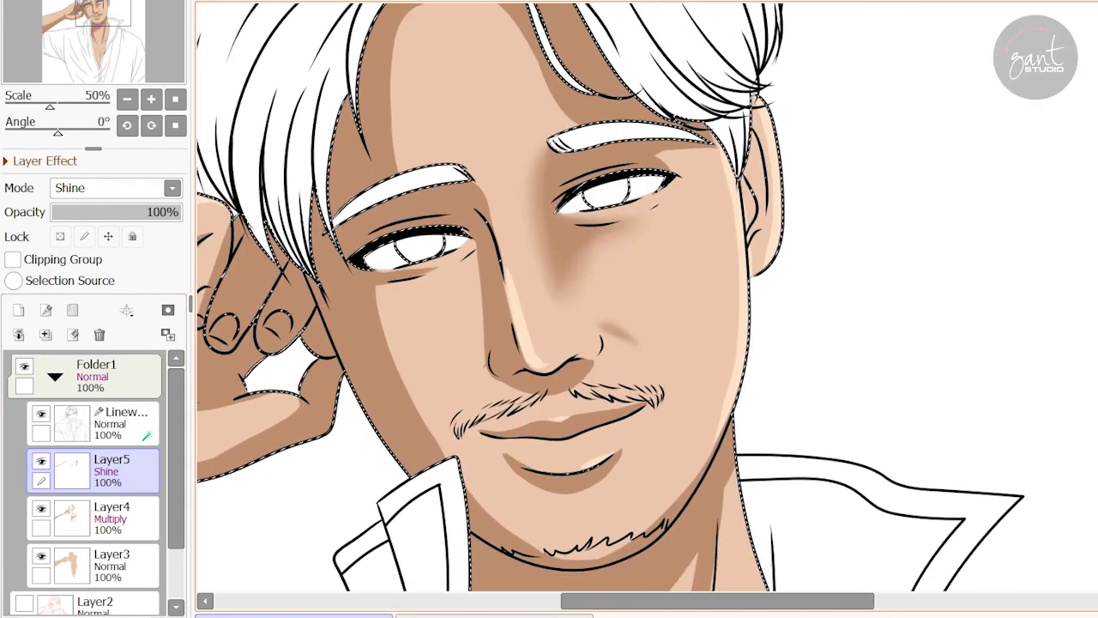
- Clear the skin selection, then select both irises on Layer3 and fill them with grey-brown
left_click(137, 515)
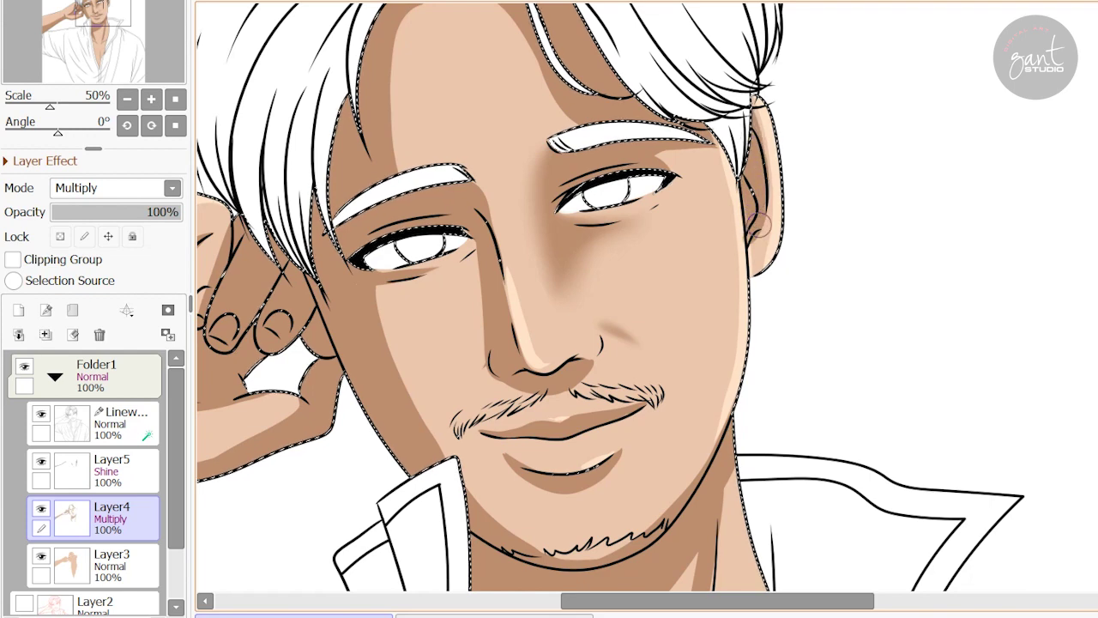
key("ctrl+d")
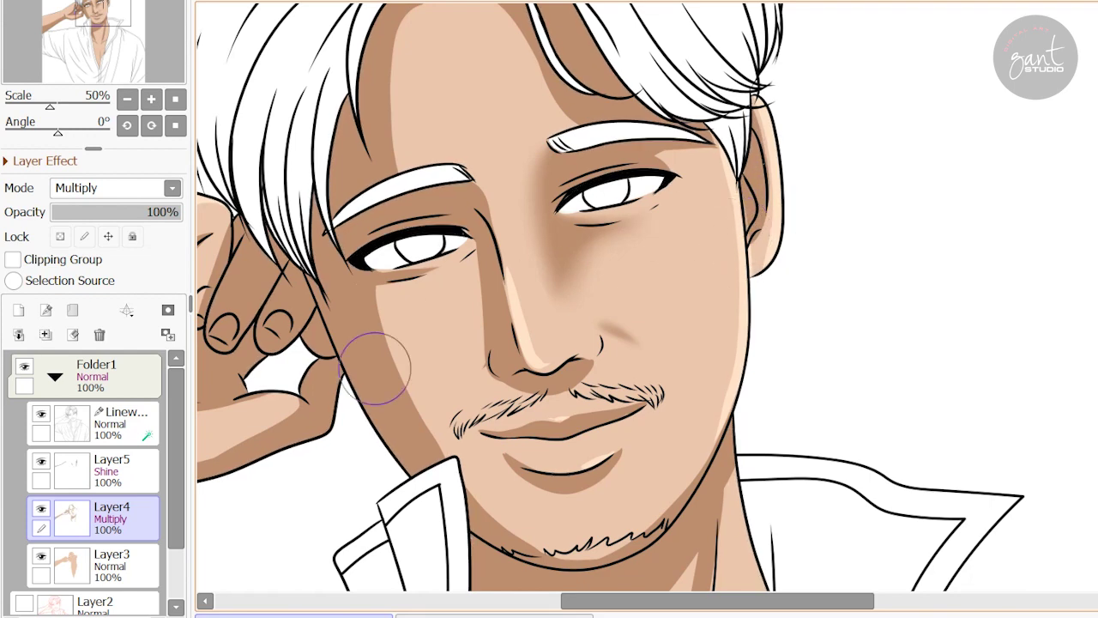
left_click(137, 562)
left_click(439, 260)
left_click(626, 203)
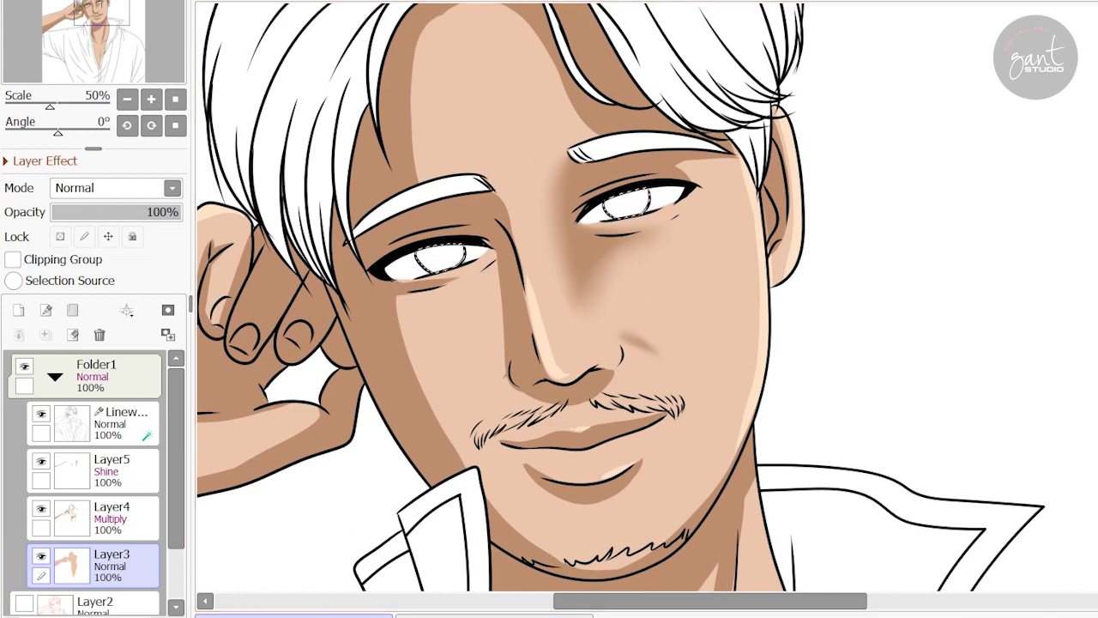
key("ctrl+f")
scroll(635, 300, "up", 1)
scroll(635, 300, "left", 1)
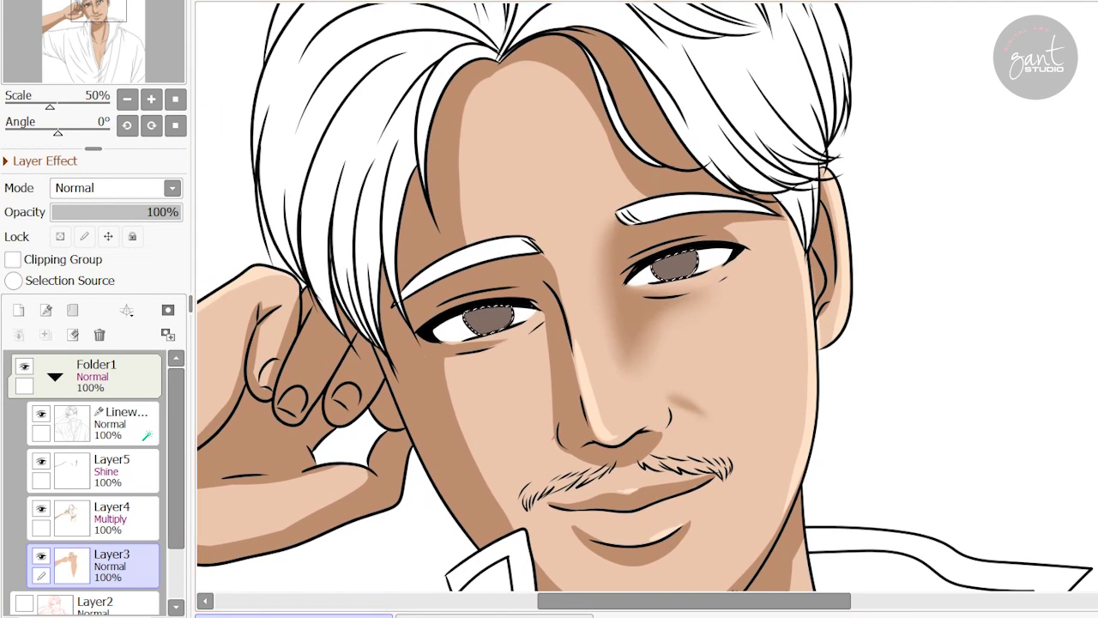
scroll(451, 147, "up", 1)
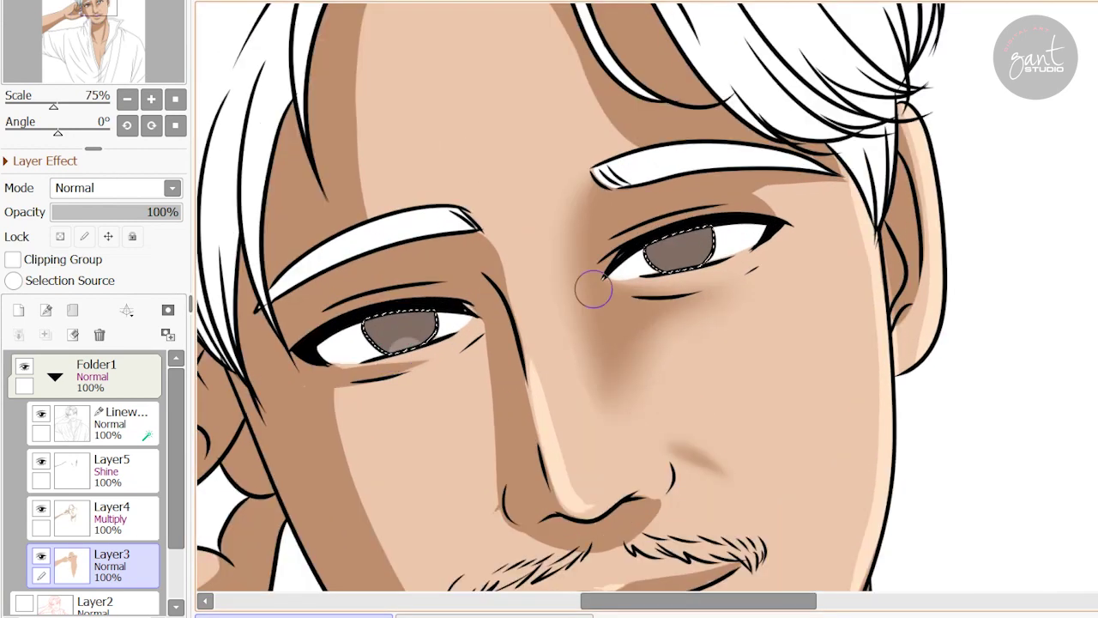
- Paint dark upper shading, black pupils and lighter lower crescents inside both irises, and clear the selection
left_click_drag(660, 241, 708, 242)
left_click_drag(382, 324, 403, 330)
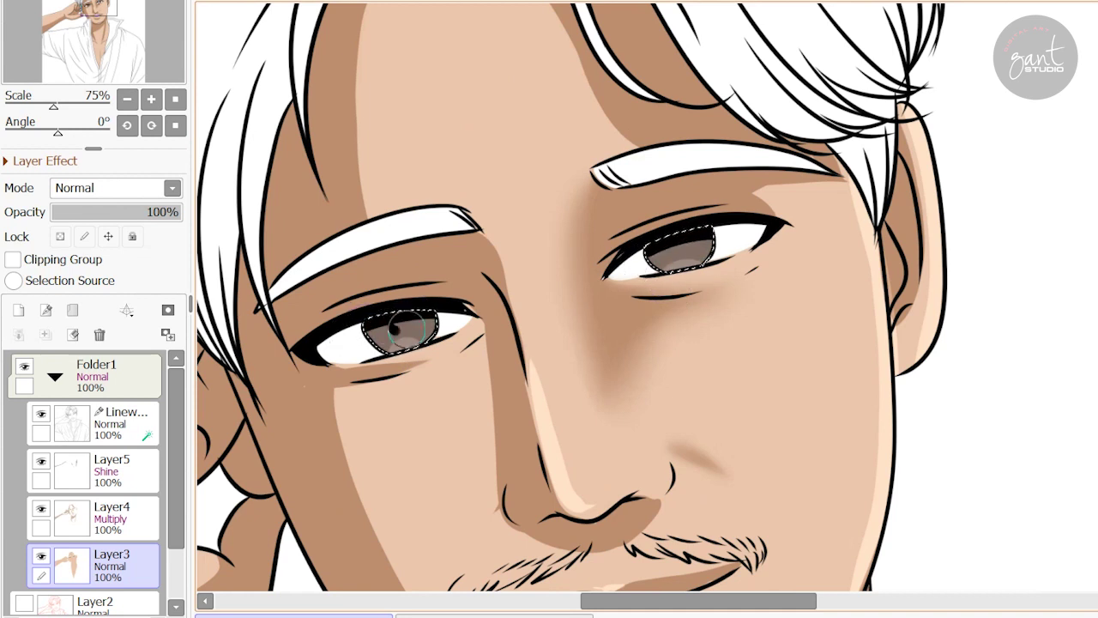
scroll(807, 233, "left", 1)
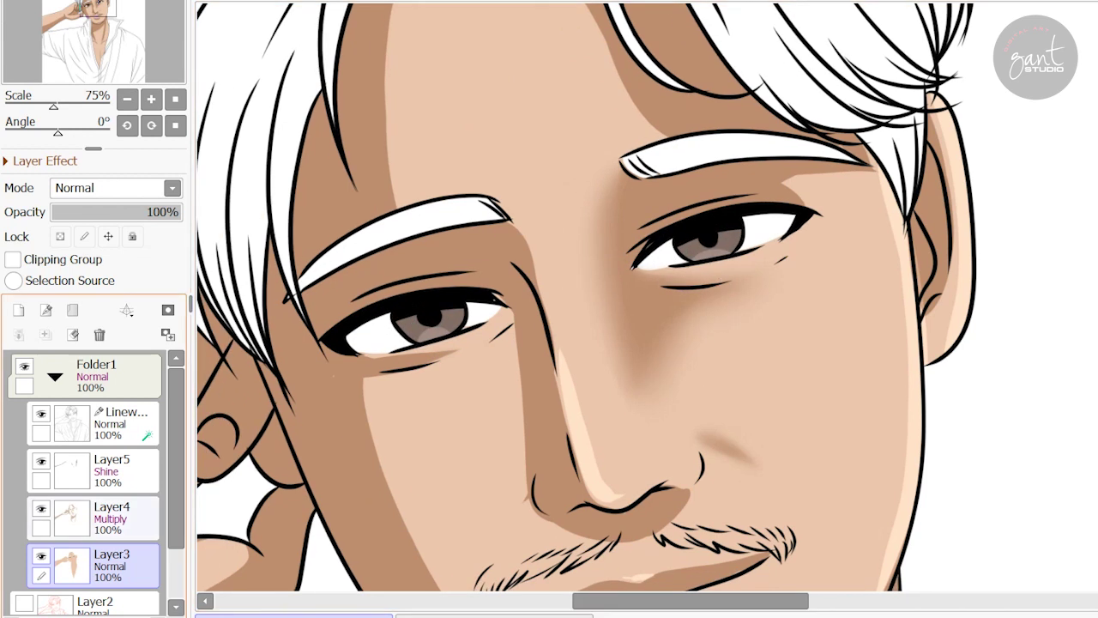
- Shade the upper whites of both eyes in grey on the Multiply layer, Layer4
left_click(112, 515)
left_click_drag(652, 253, 782, 228)
key("ctrl+z")
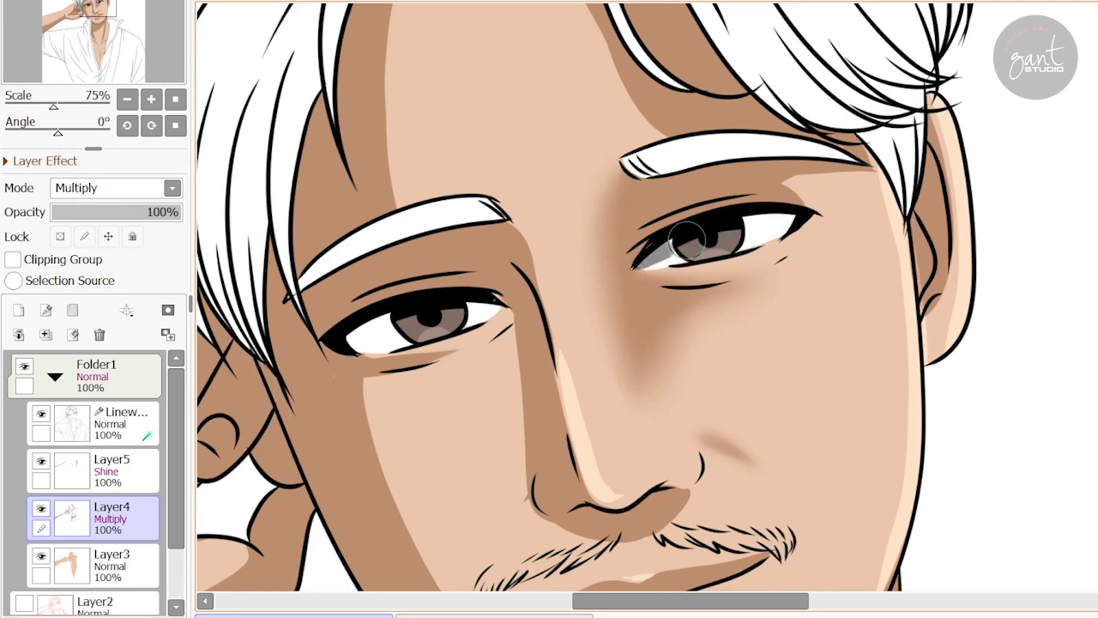
left_click_drag(360, 332, 453, 308)
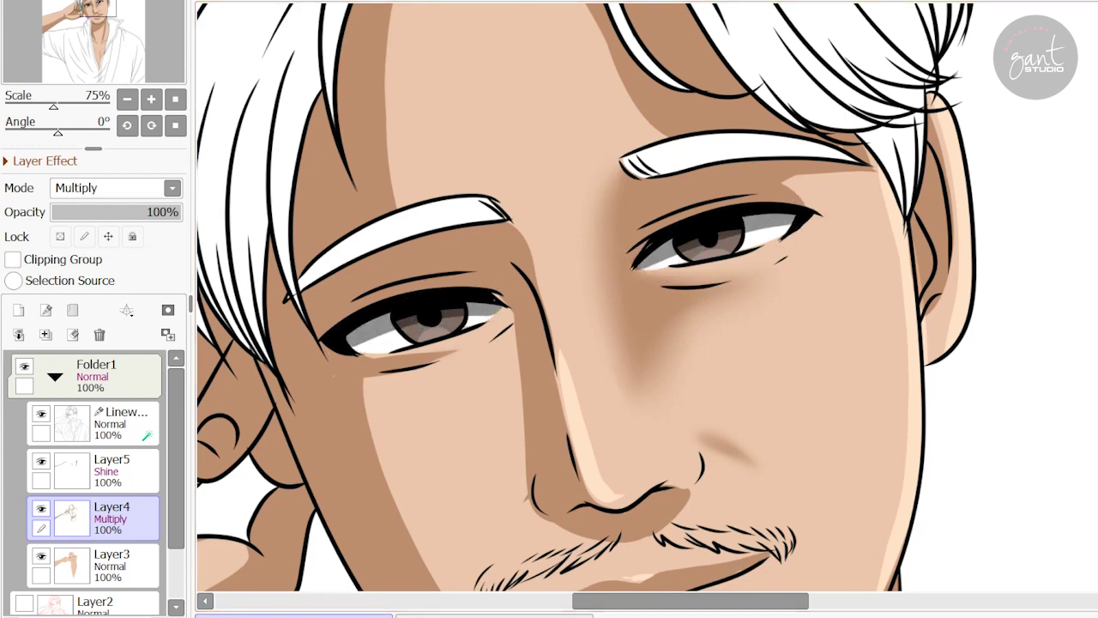
- Add small white glints beside the pupils of both eyes on the Shine layer, Layer5
left_click(112, 470)
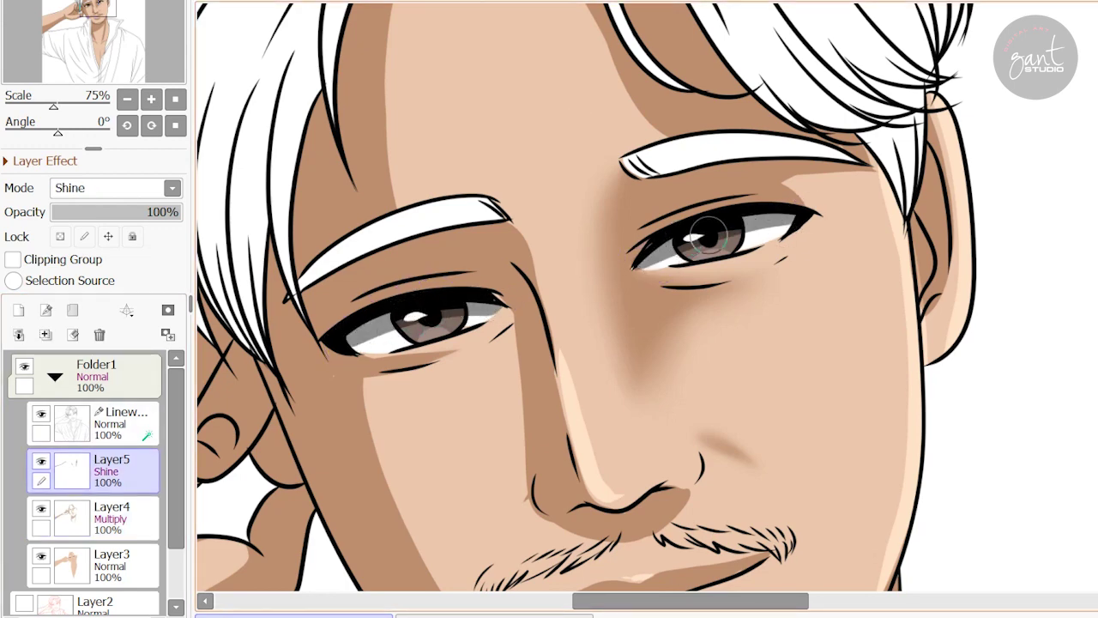
scroll(708, 234, "down", 2)
scroll(707, 233, "down", 2)
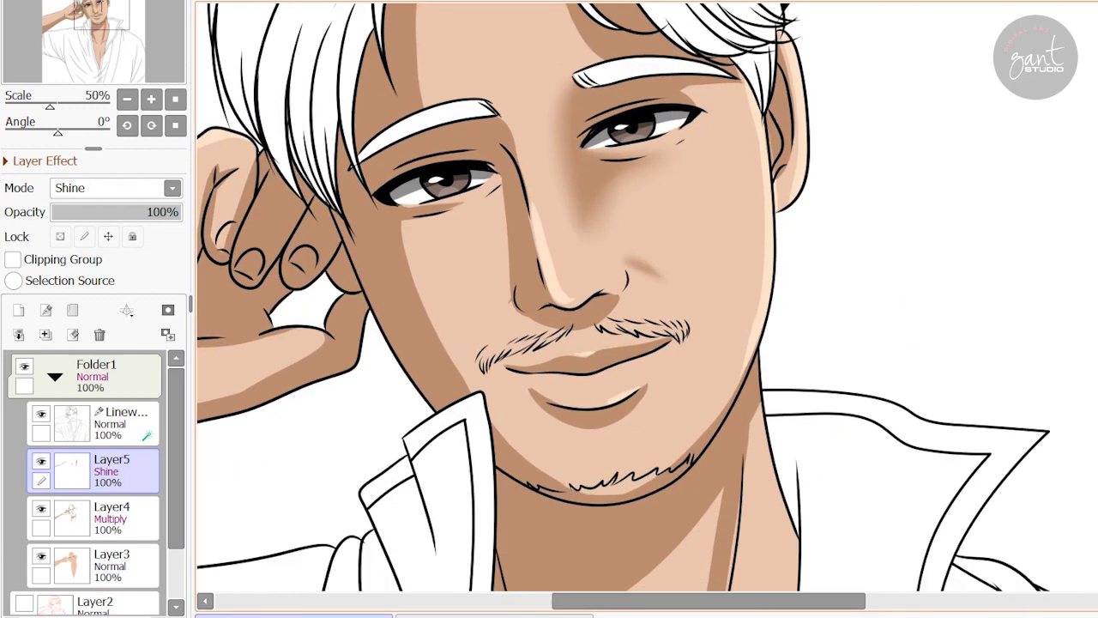
- Add a new layer above Layer4, set its blending mode to Multiply and select the face area
left_click(111, 518)
left_click(18, 310)
left_click(114, 187)
left_click(86, 243)
left_click(584, 258)
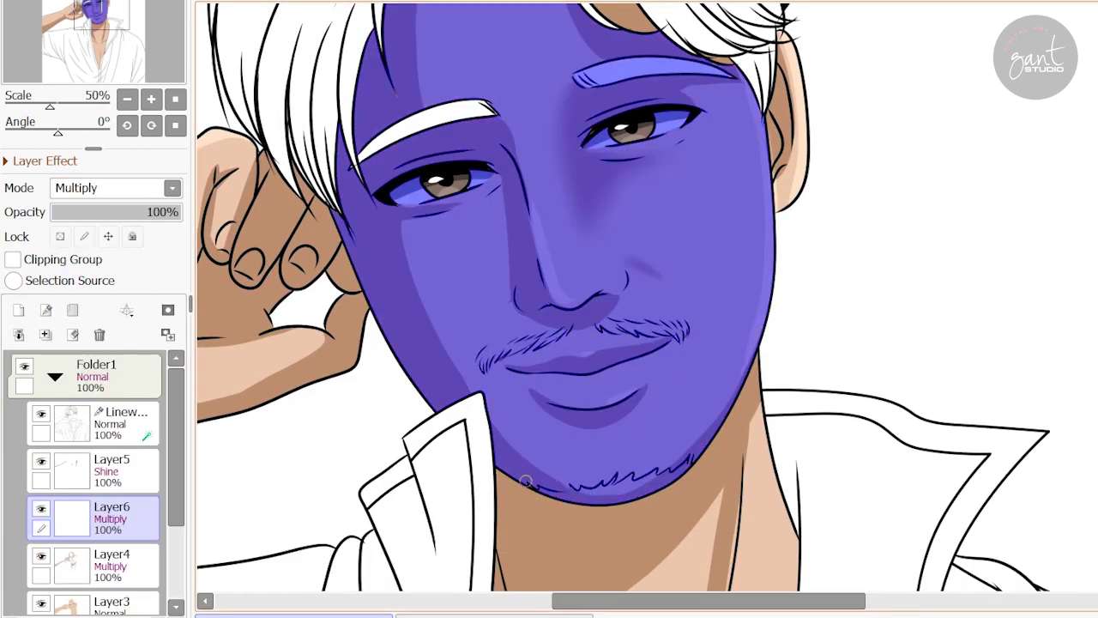
- Brush soft dark brown shading under the moustache and chin beard lines on Layer6, then clear the selection
key("b")
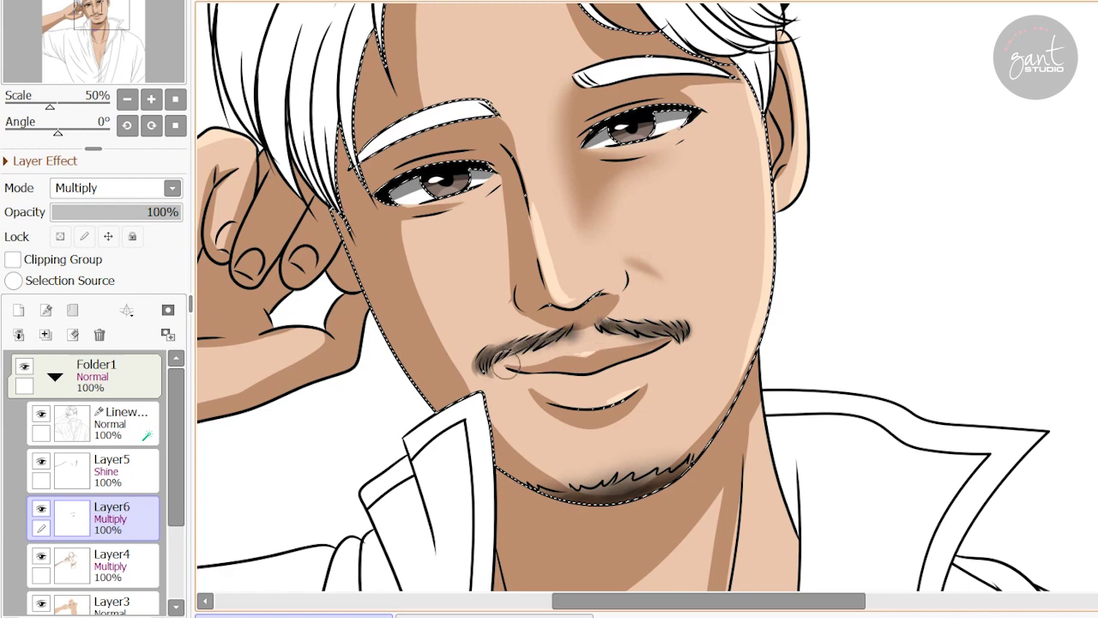
left_click_drag(549, 339, 540, 351)
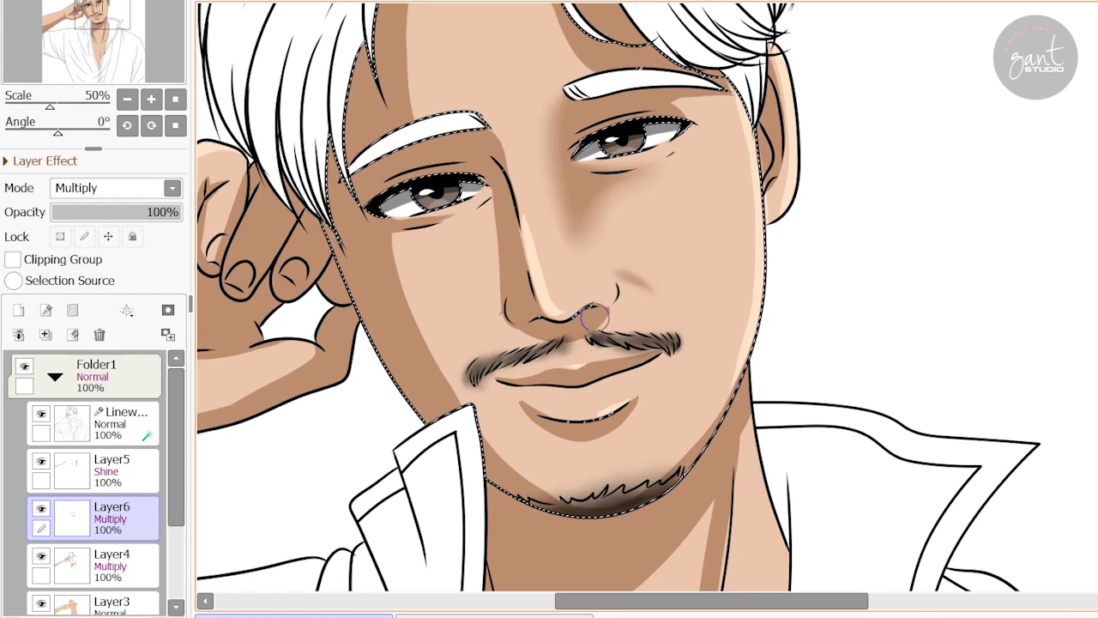
key("ctrl+d")
left_click_drag(726, 343, 775, 352)
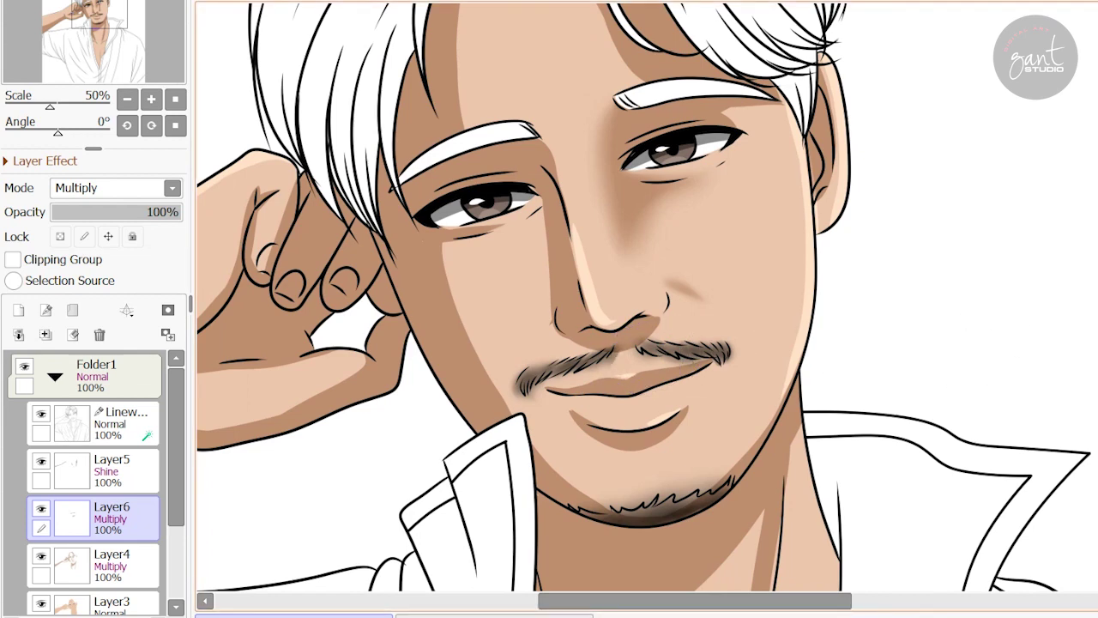
- Select both eyebrows and the sideburn beside the ear on the base layer, Layer3
left_click_drag(626, 343, 674, 450)
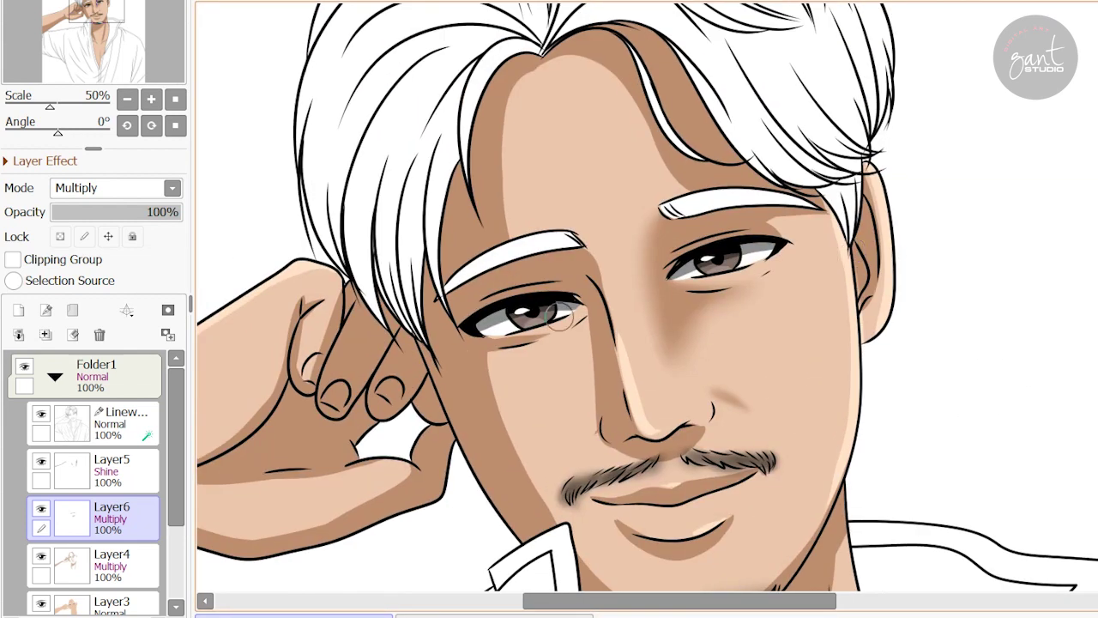
left_click(112, 602)
left_click(515, 257)
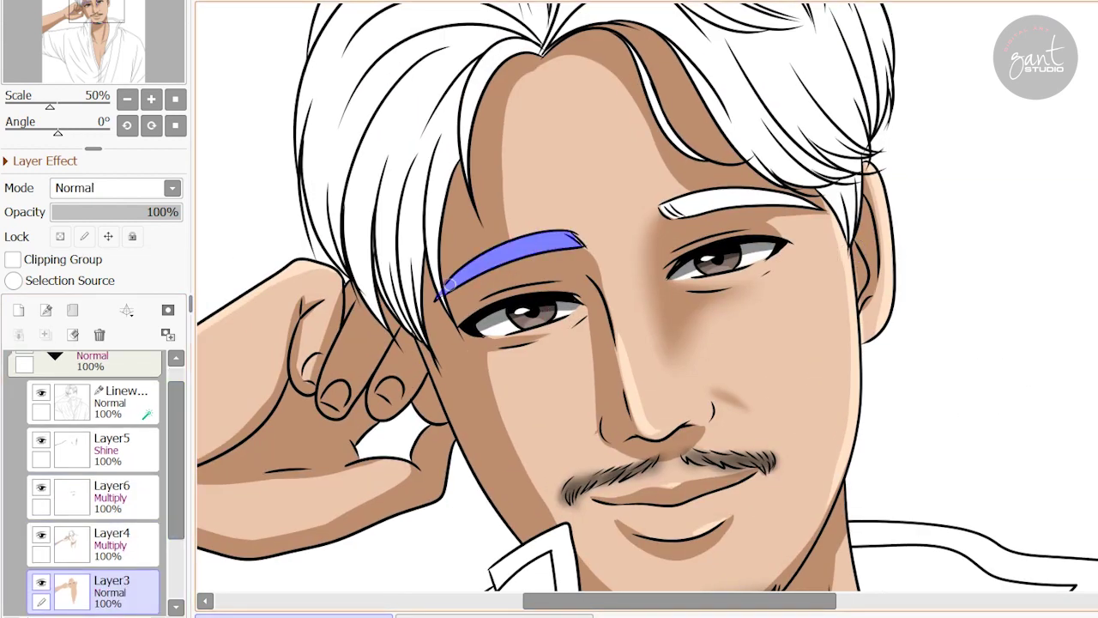
left_click_drag(444, 305, 375, 379)
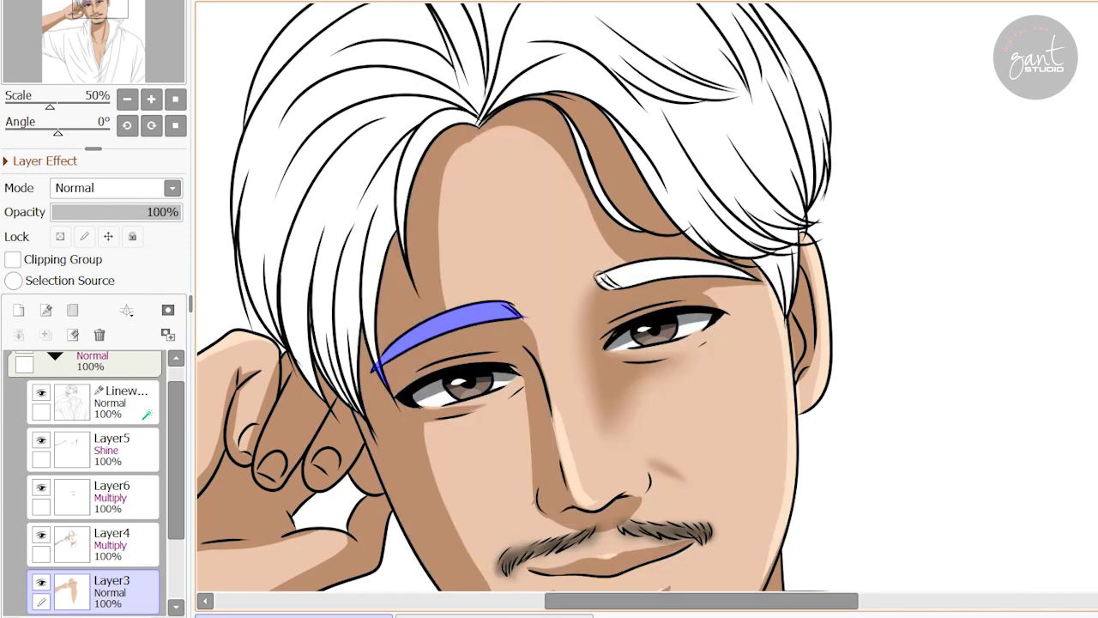
left_click(601, 281)
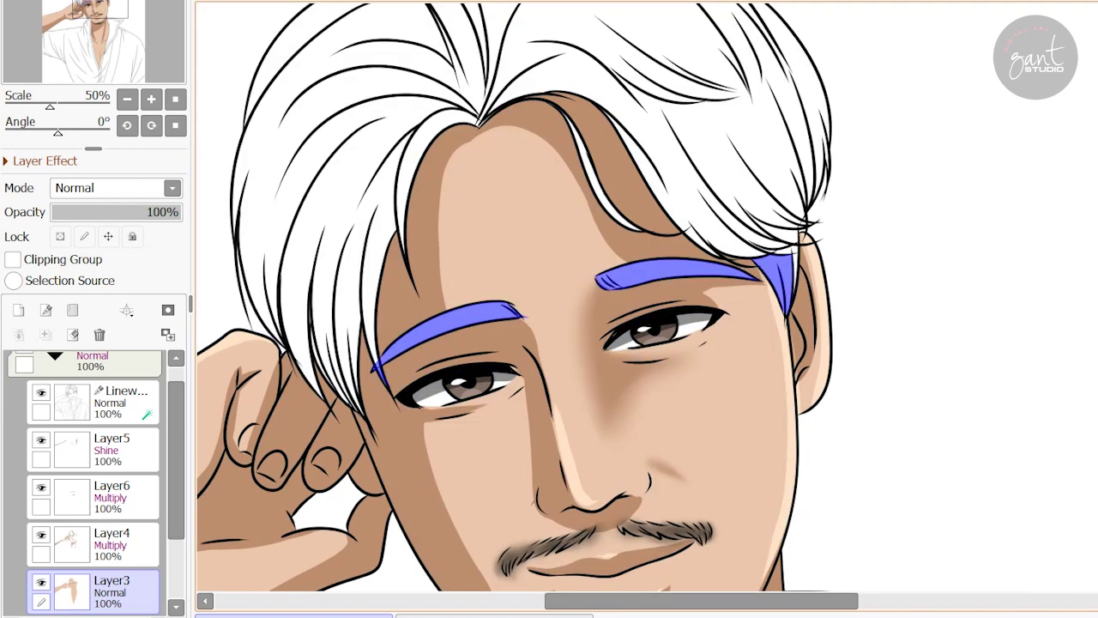
- Extend the selection to all the hair, including loose strands and gaps, and fill it with dark grey on Layer3
left_click(776, 221)
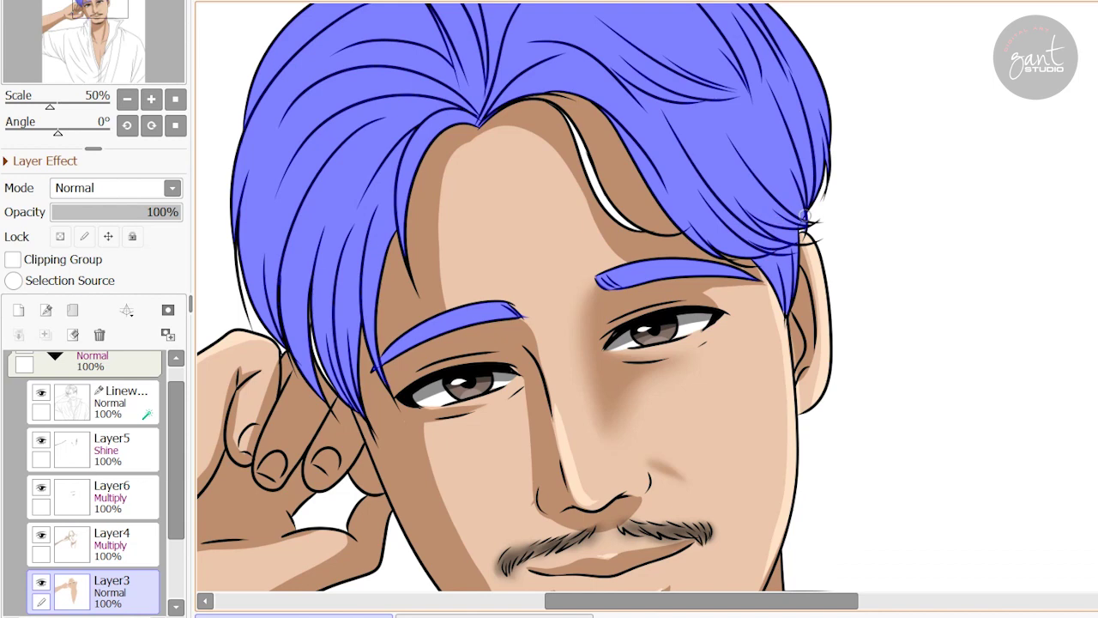
left_click_drag(806, 219, 870, 266)
left_click(588, 159)
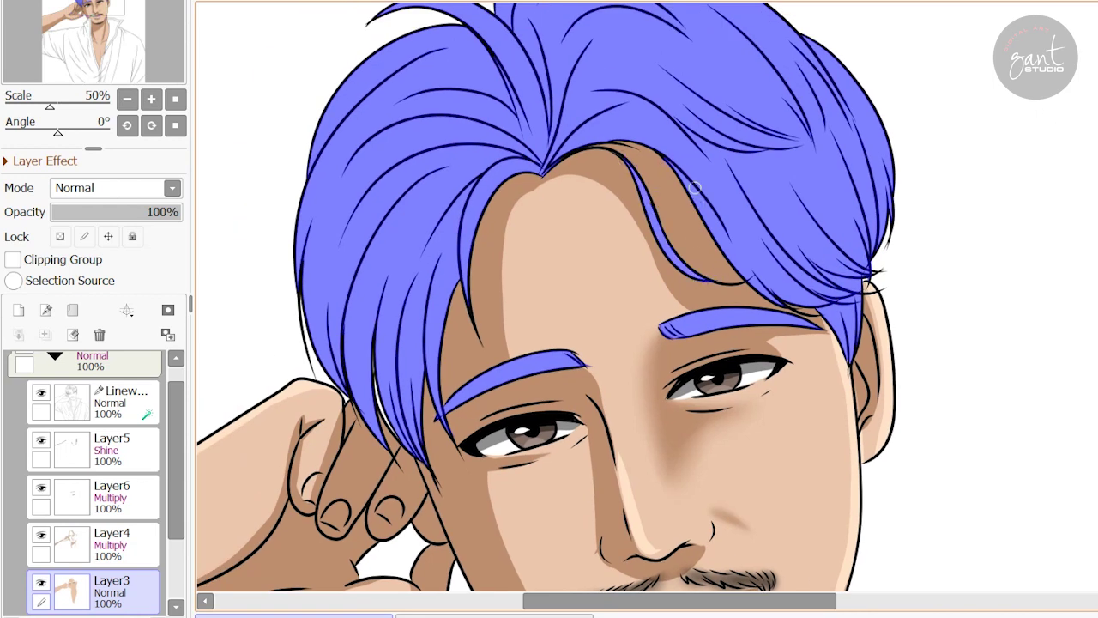
left_click_drag(539, 155, 604, 189)
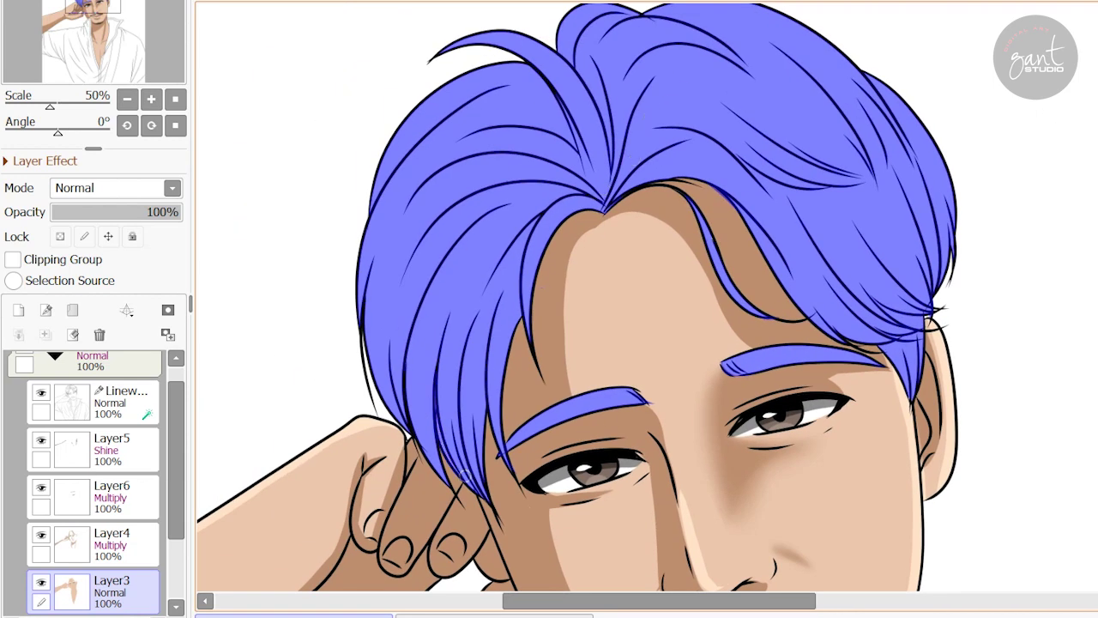
left_click_drag(421, 235, 370, 273)
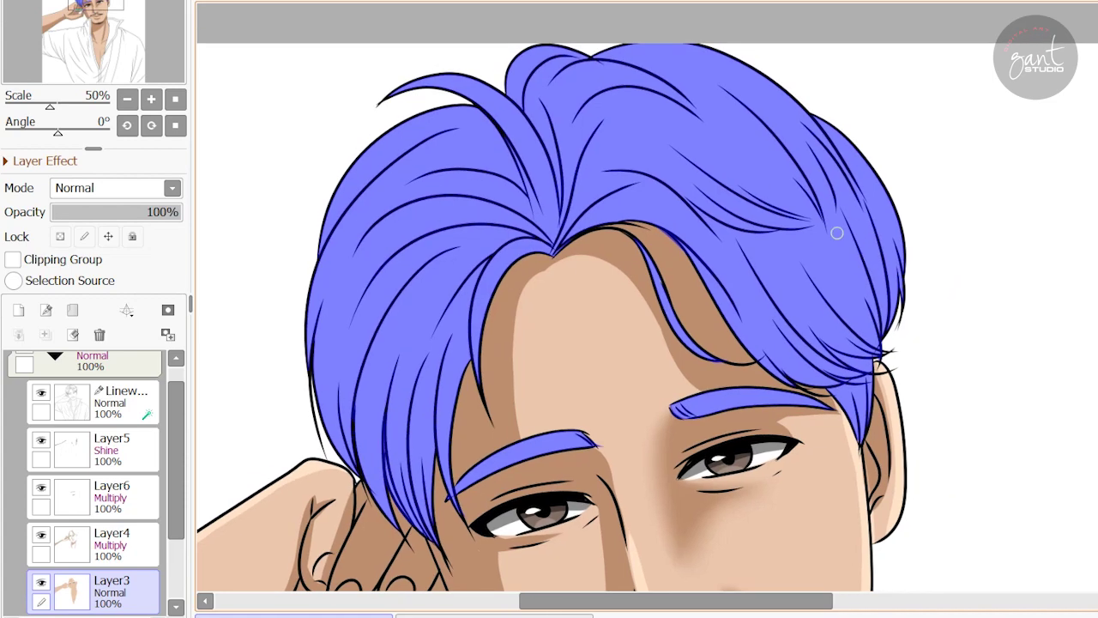
left_click_drag(798, 180, 789, 73)
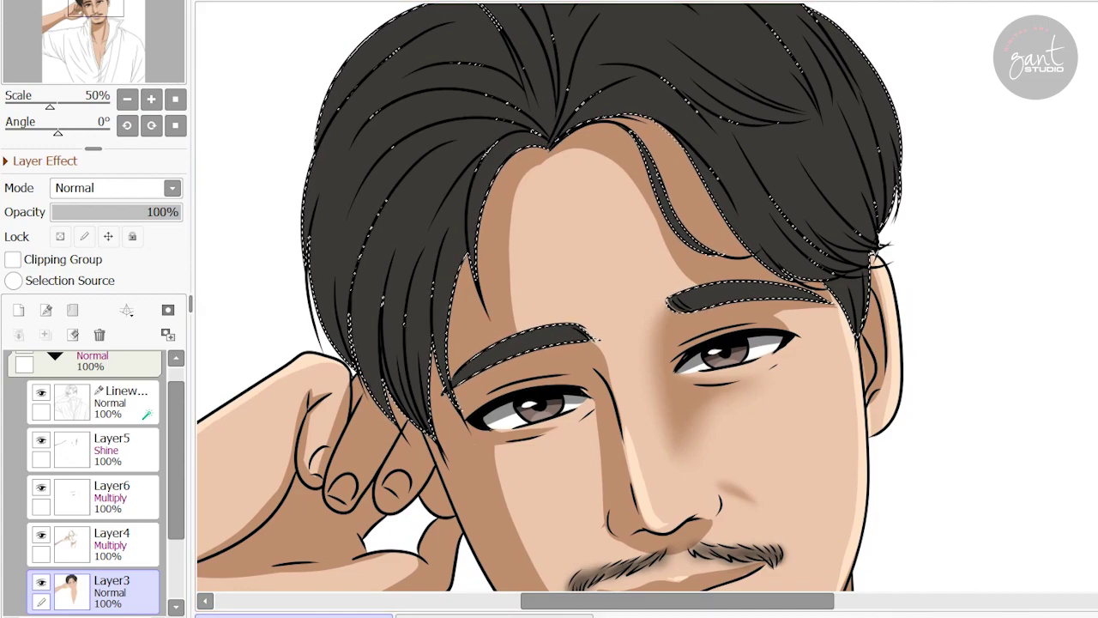
- Paint darker strand shadows over the selected hair and eyebrows on the Multiply layer, Layer4
left_click(112, 541)
left_click_drag(525, 195, 498, 248)
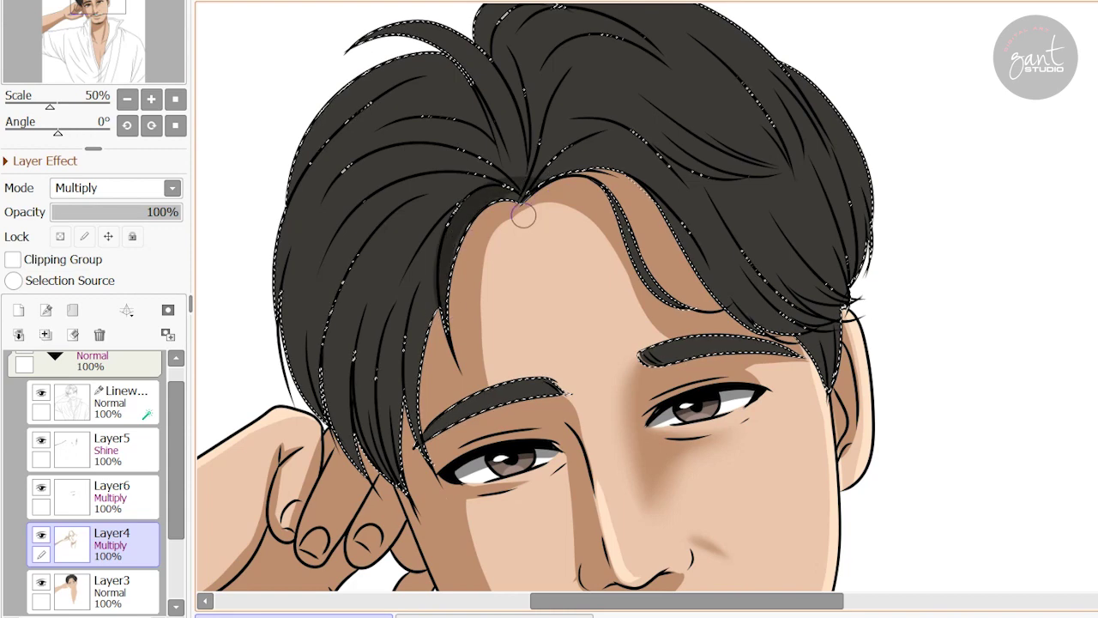
scroll(524, 210, "down", 1)
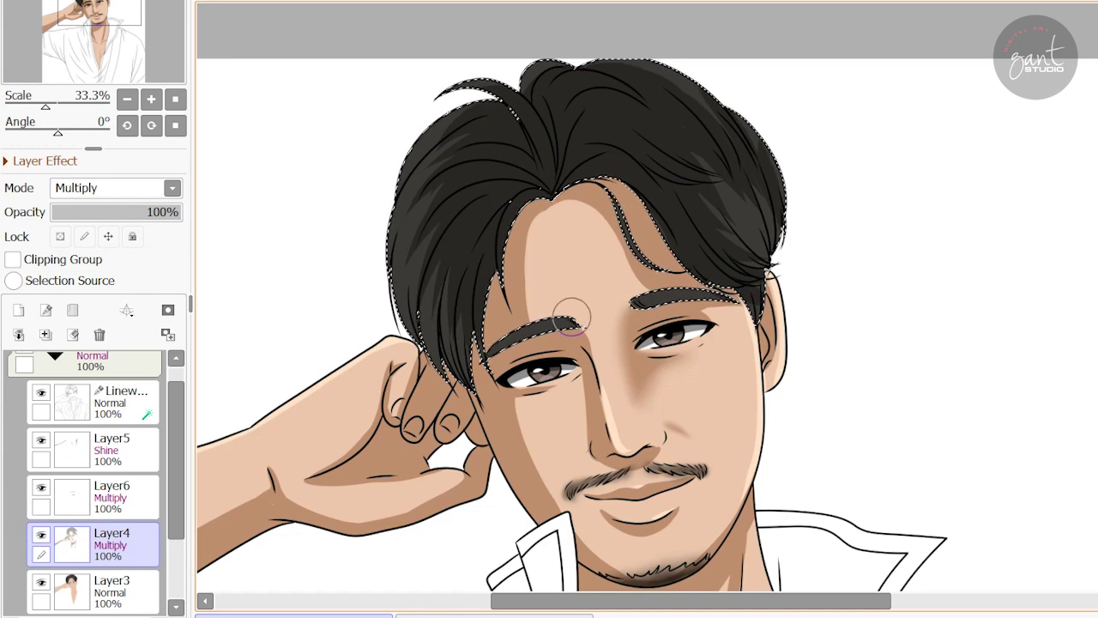
- Brush light grey highlight streaks across the hair on the Shine layer, Layer5, then clear the selection
left_click(111, 448)
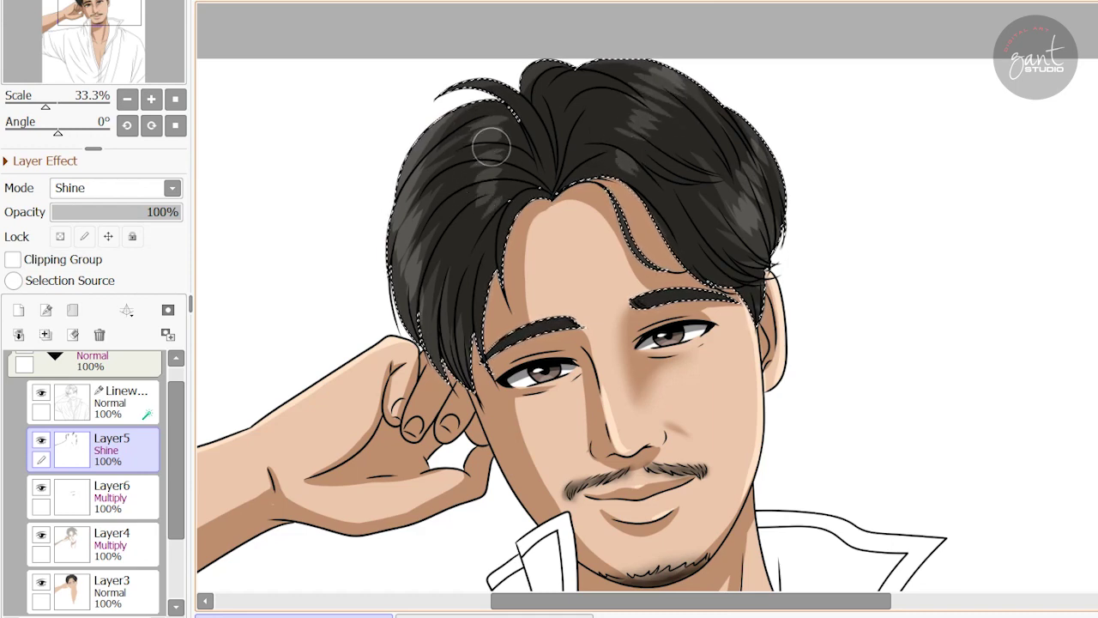
scroll(647, 305, "down", 3)
key("ctrl+d")
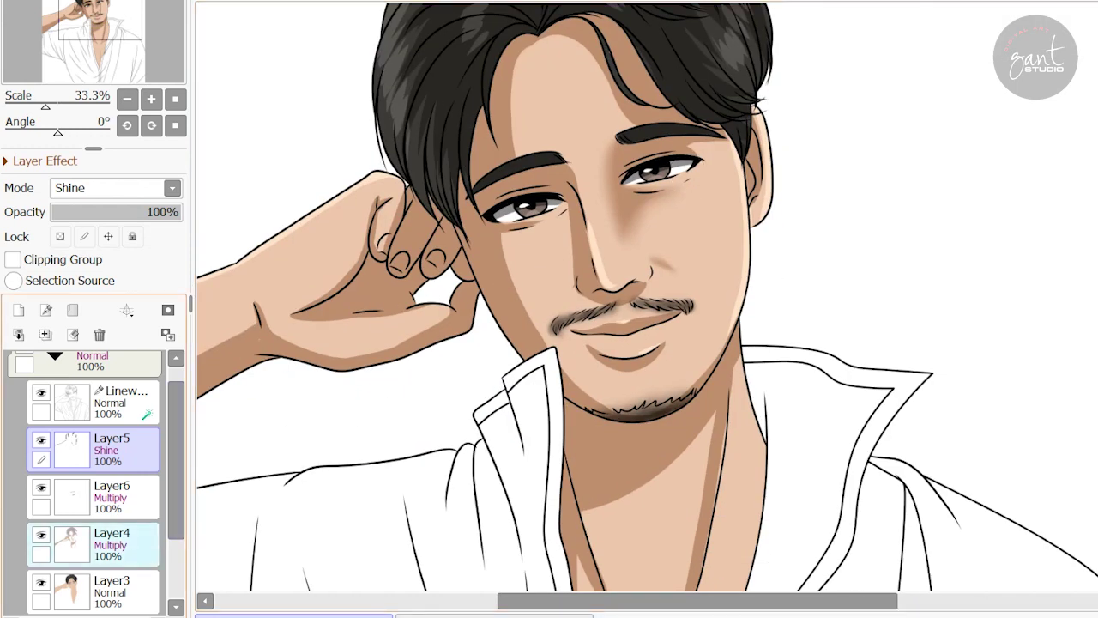
- Create a layer above Layer4 and fill the shirt's sleeve, front and inner collar with dark purple
left_click(111, 541)
left_click(18, 310)
scroll(263, 184, "down", 3)
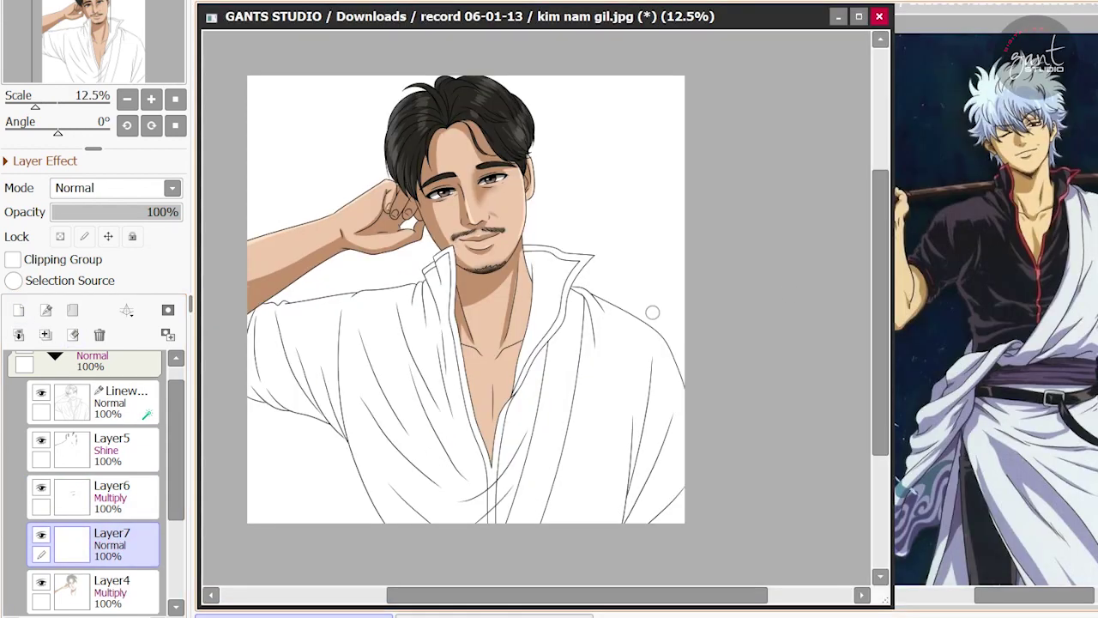
left_click(403, 360)
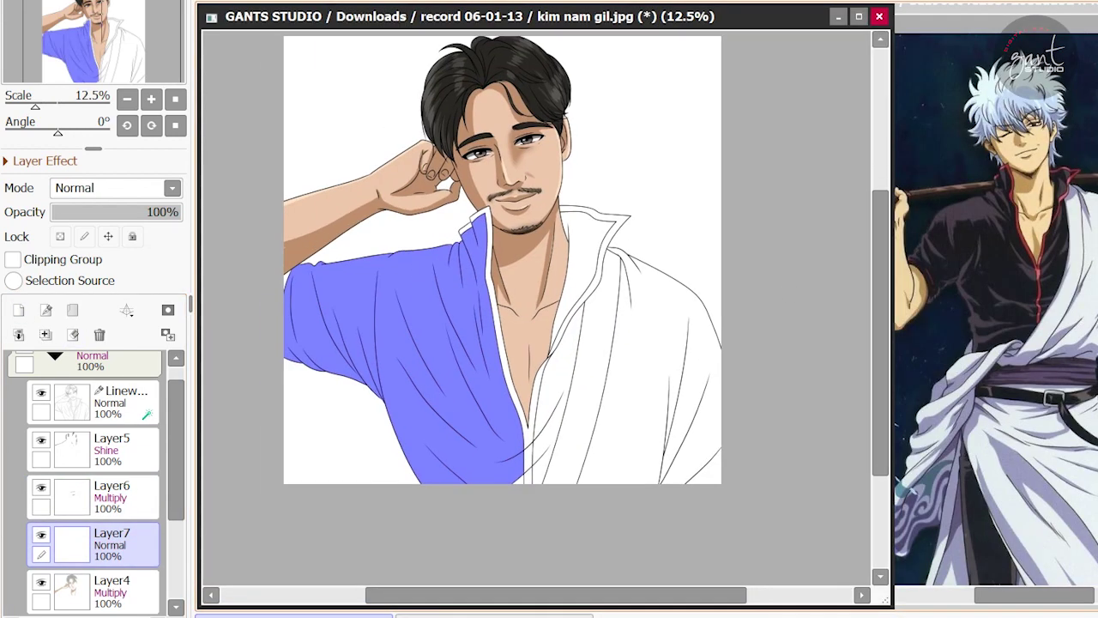
left_click(584, 283)
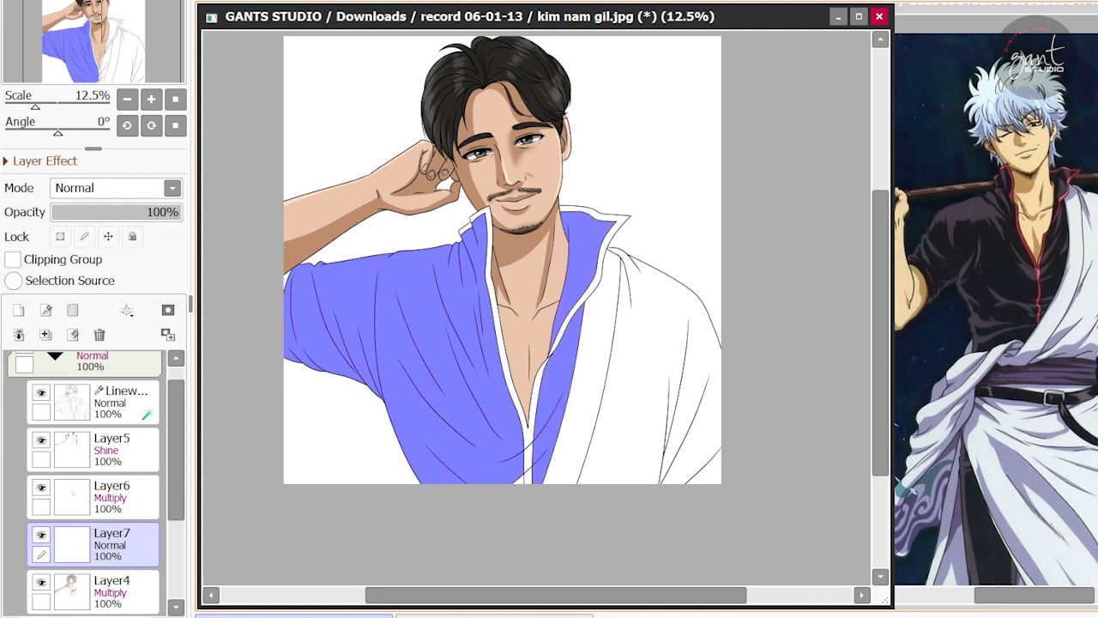
key("Delete")
left_click(403, 360)
left_click_drag(515, 257, 538, 264)
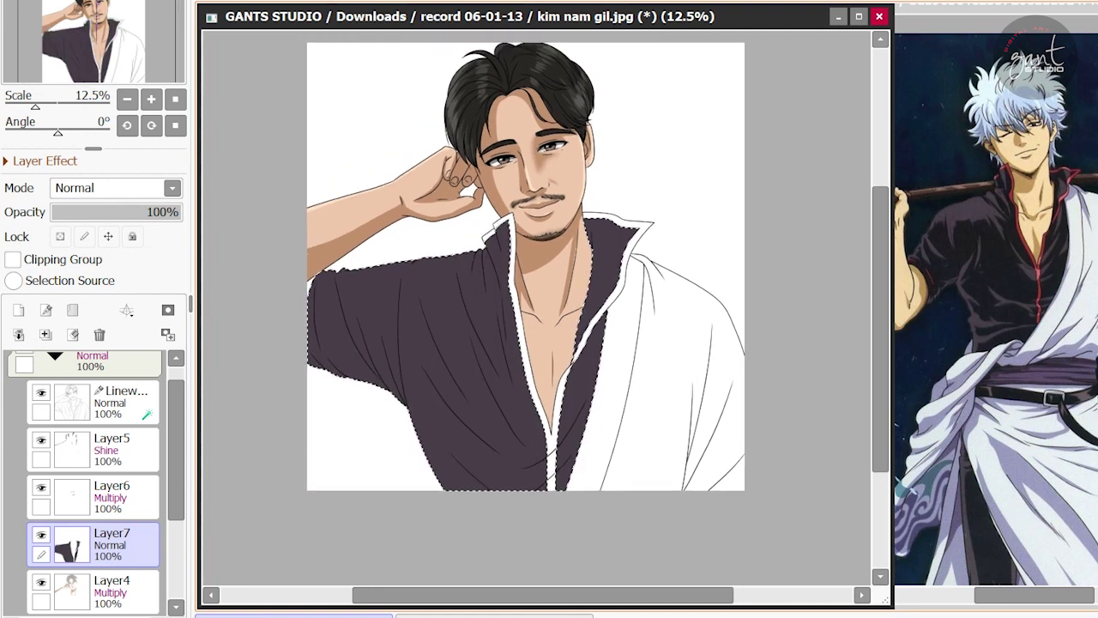
- Paint near-black fold shadows over the selected purple shirt on the Multiply layer, Layer6, and clear the selection
left_click(111, 493)
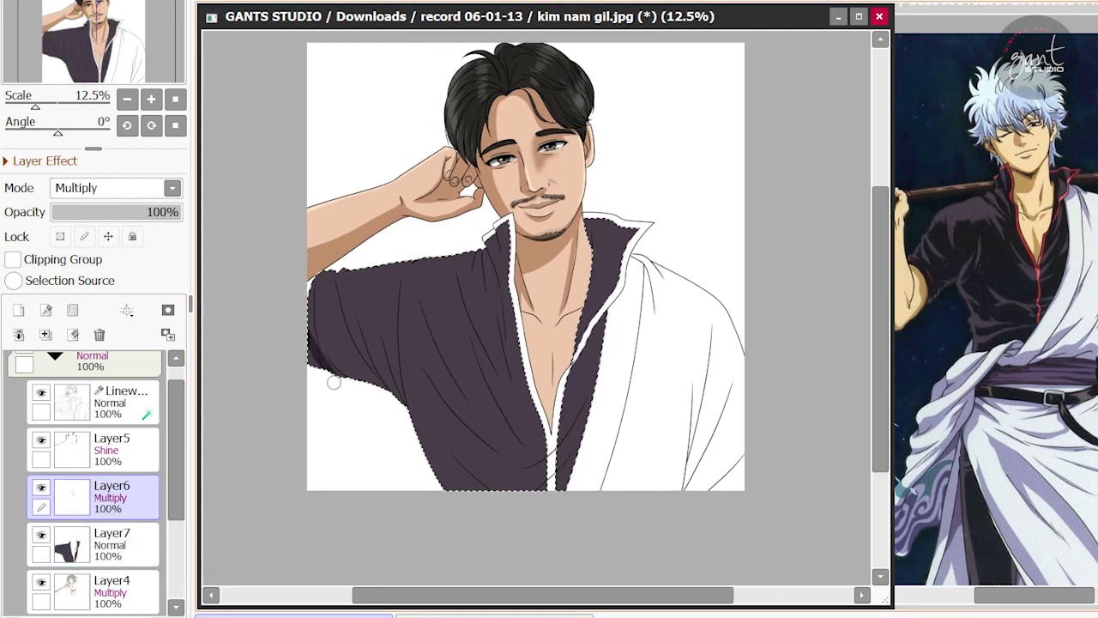
mouse_move(324, 296)
left_mouse_down()
mouse_move(359, 387)
mouse_move(333, 306)
mouse_move(344, 296)
mouse_move(376, 375)
mouse_move(327, 292)
mouse_move(355, 307)
mouse_move(409, 429)
mouse_move(405, 268)
mouse_move(409, 435)
mouse_move(398, 271)
mouse_move(390, 373)
mouse_move(401, 267)
mouse_move(381, 338)
mouse_move(404, 265)
mouse_move(384, 397)
left_mouse_up()
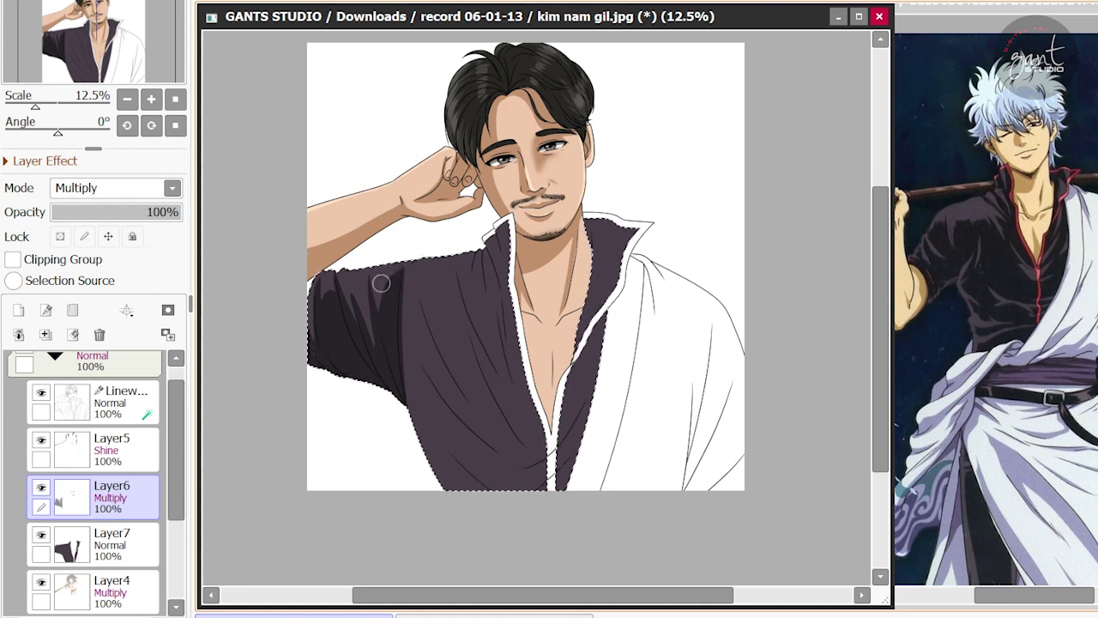
mouse_move(399, 299)
left_mouse_down()
mouse_move(419, 425)
mouse_move(437, 444)
mouse_move(403, 321)
left_mouse_up()
scroll(437, 375, "right", 1)
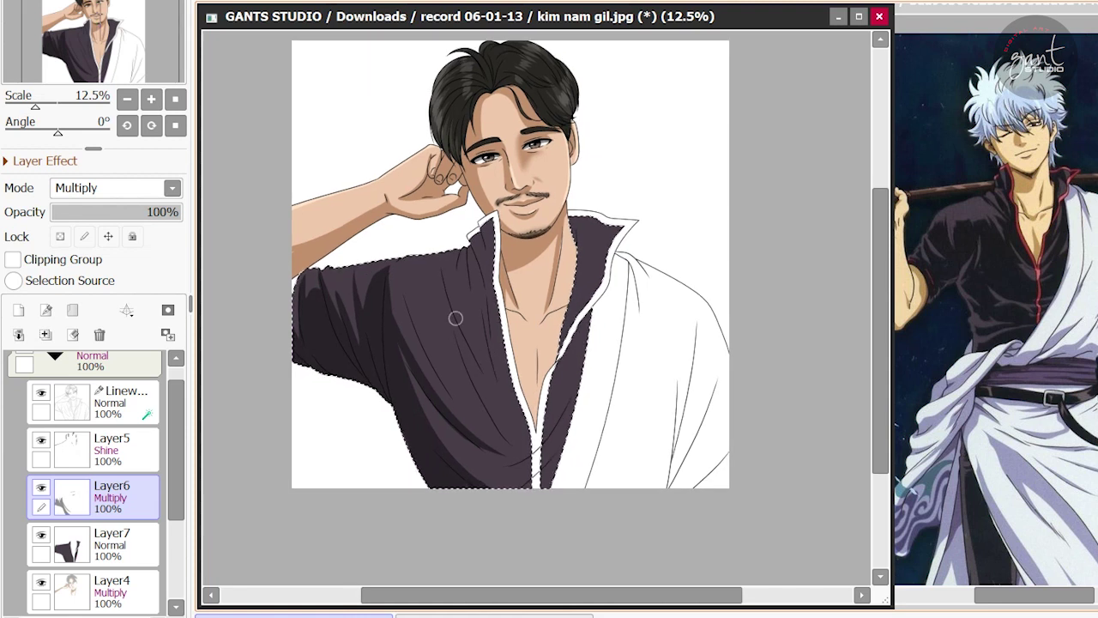
left_click_drag(567, 326, 537, 434)
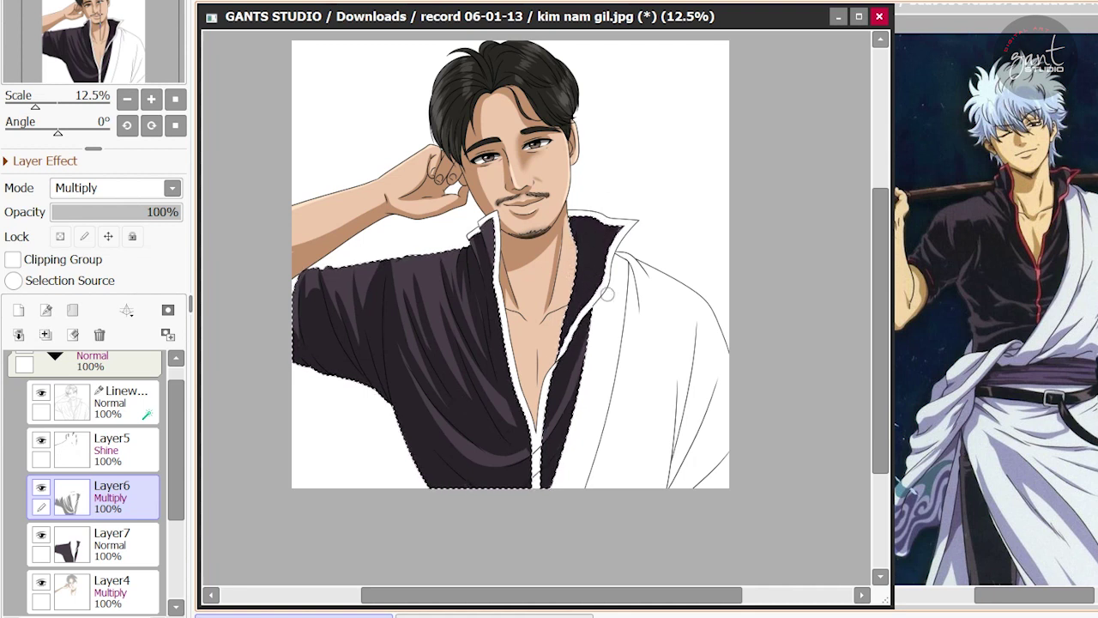
key("ctrl+d")
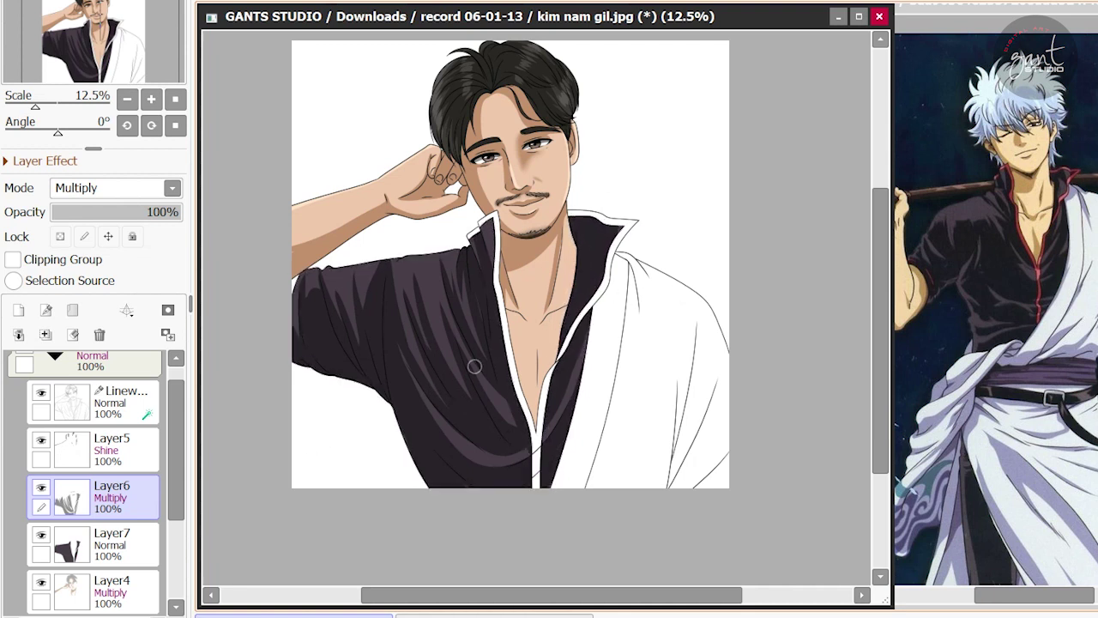
- Select the trim along the collar edges and front opening and paint it crimson red on Layer3
left_click(94, 590)
scroll(94, 514, "down", 1)
left_click(94, 591)
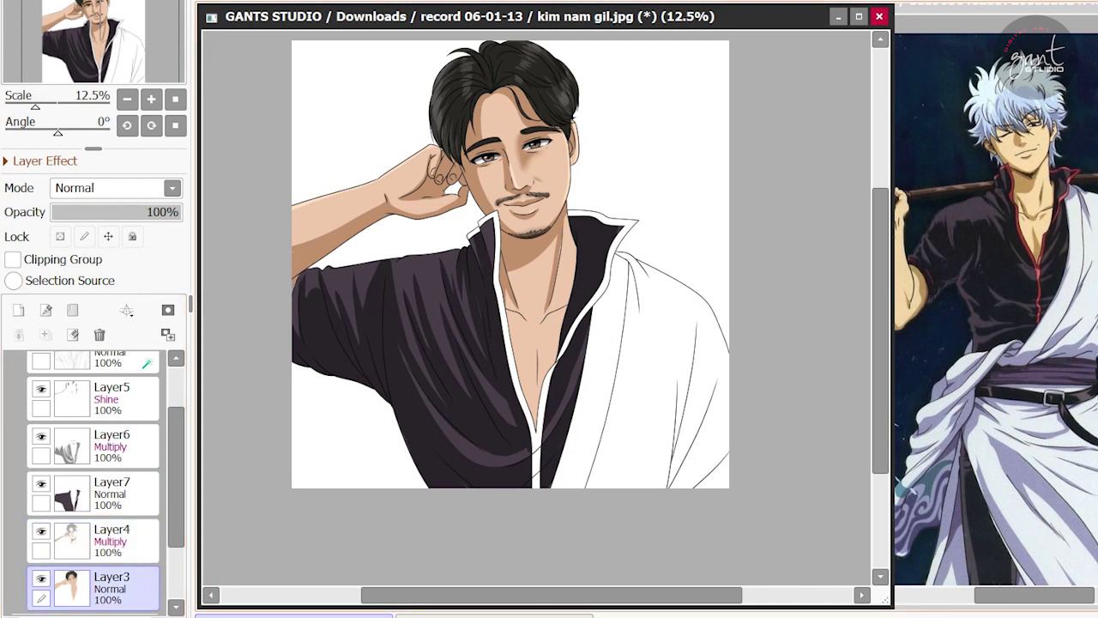
scroll(545, 309, "right", 2)
left_click_drag(446, 227, 484, 460)
left_click_drag(519, 221, 523, 339)
left_click_drag(421, 244, 446, 224)
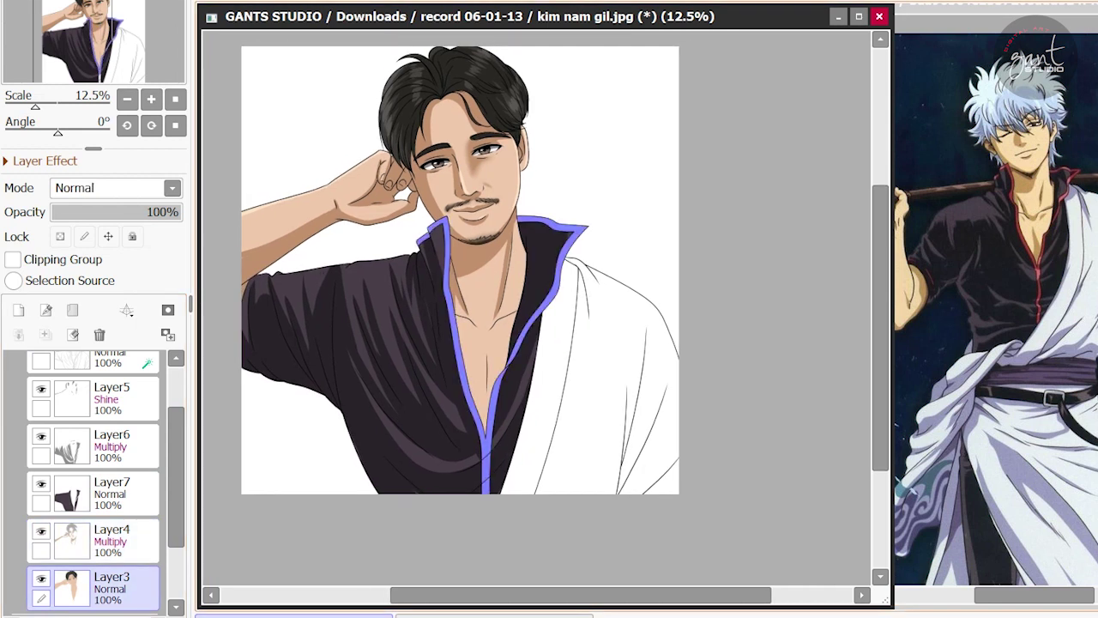
key("b")
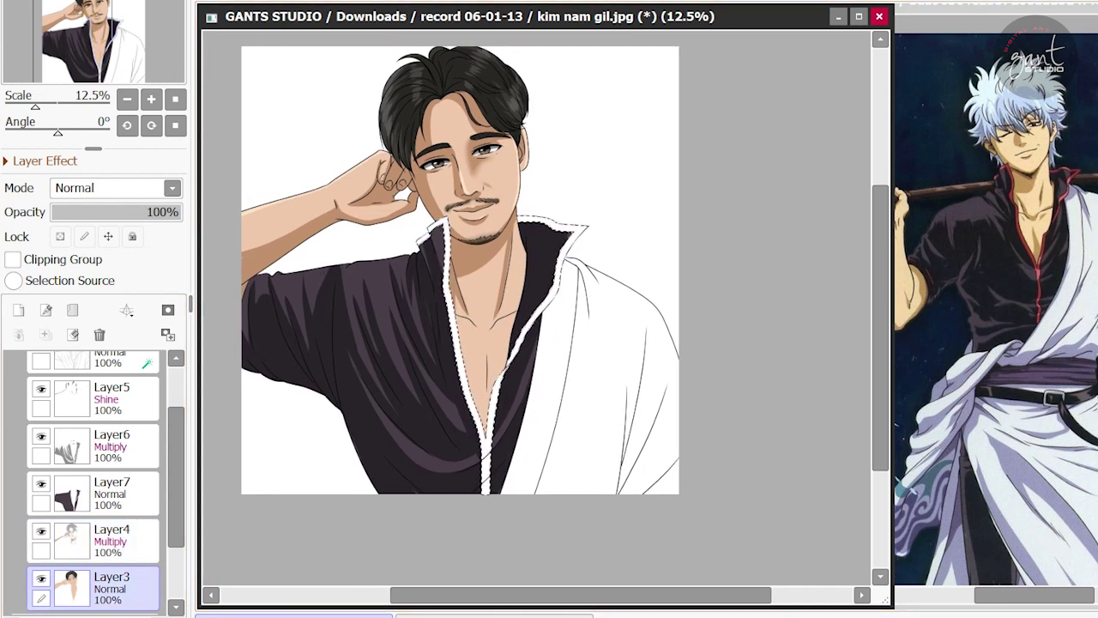
left_click_drag(429, 232, 484, 464)
scroll(545, 309, "right", 1)
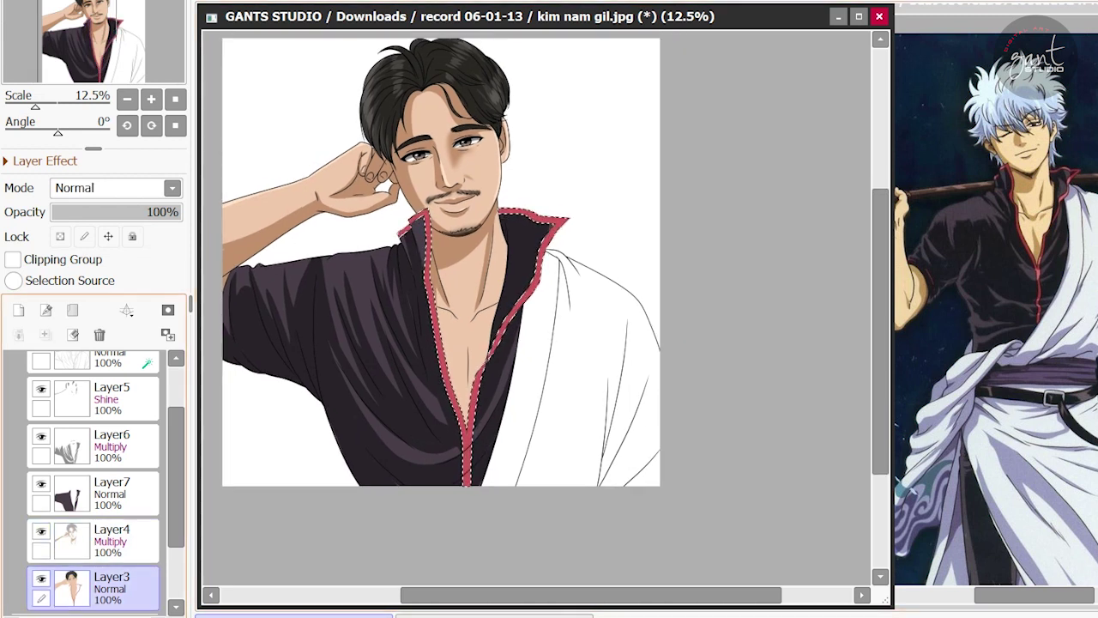
- Add darker red shading along the selected collar trim on the Multiply layer, Layer6, and clear the selection
left_click(94, 493)
left_click(95, 446)
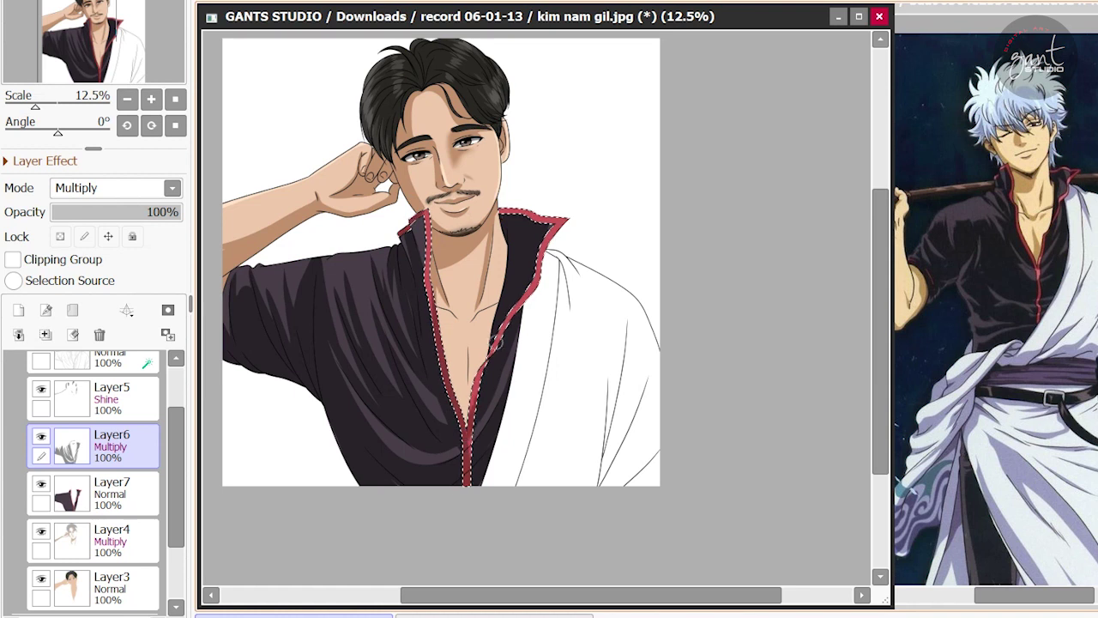
key("ctrl+d")
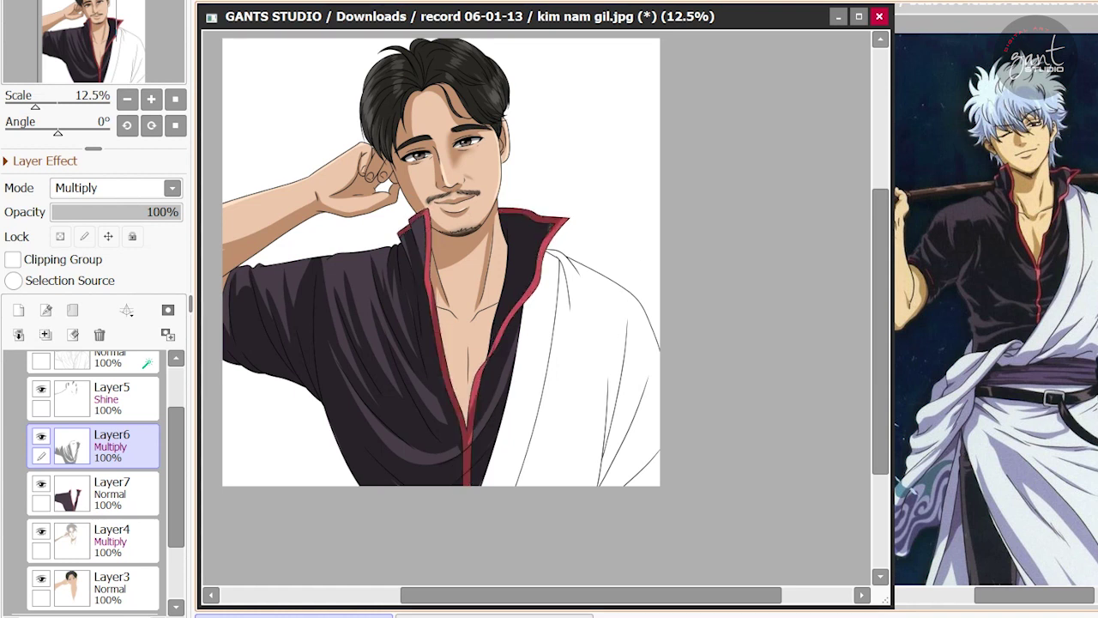
- Select the cloth draped over the shoulder and fill it with pale grey on Layer7, matching the reference illustration's robe
left_click(574, 360)
left_click(625, 449)
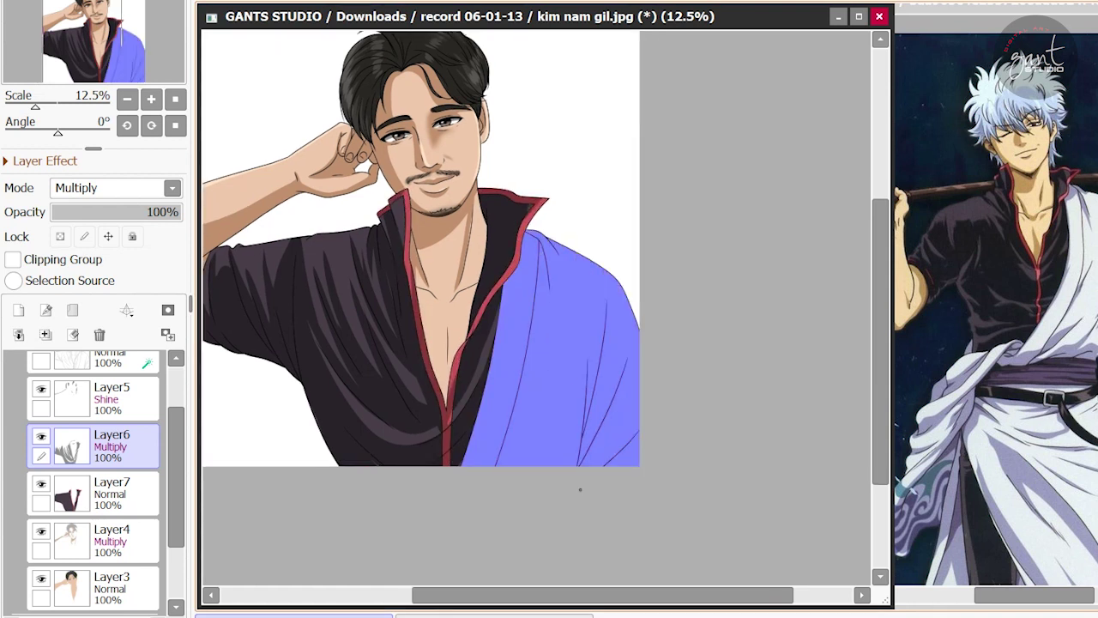
left_click(129, 494)
key("ctrl+z")
left_click(493, 614)
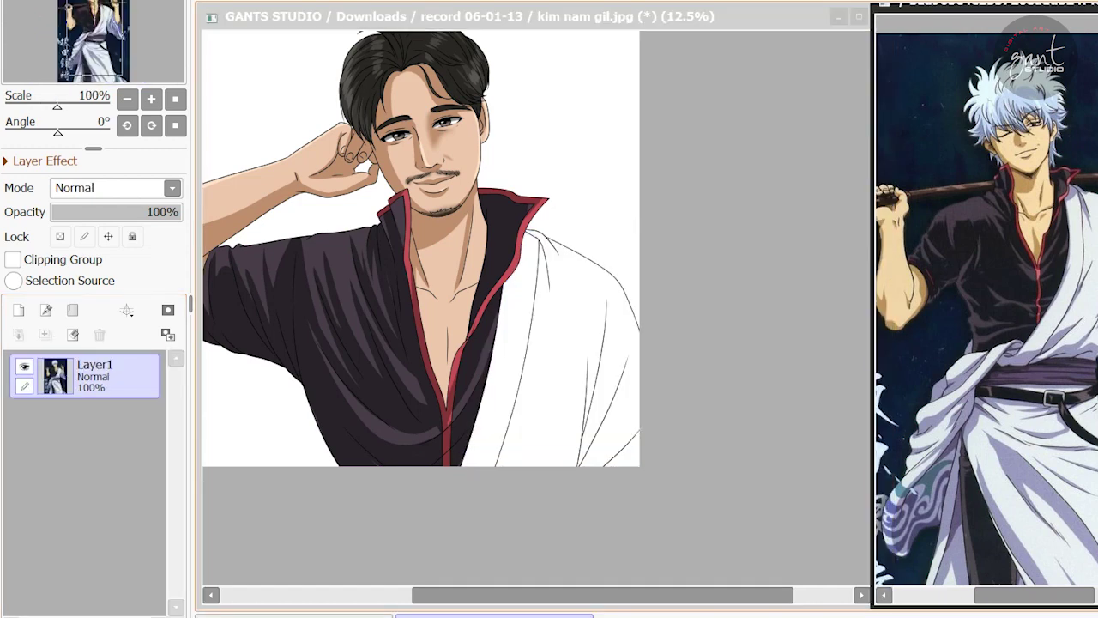
left_click(295, 614)
left_click(574, 361)
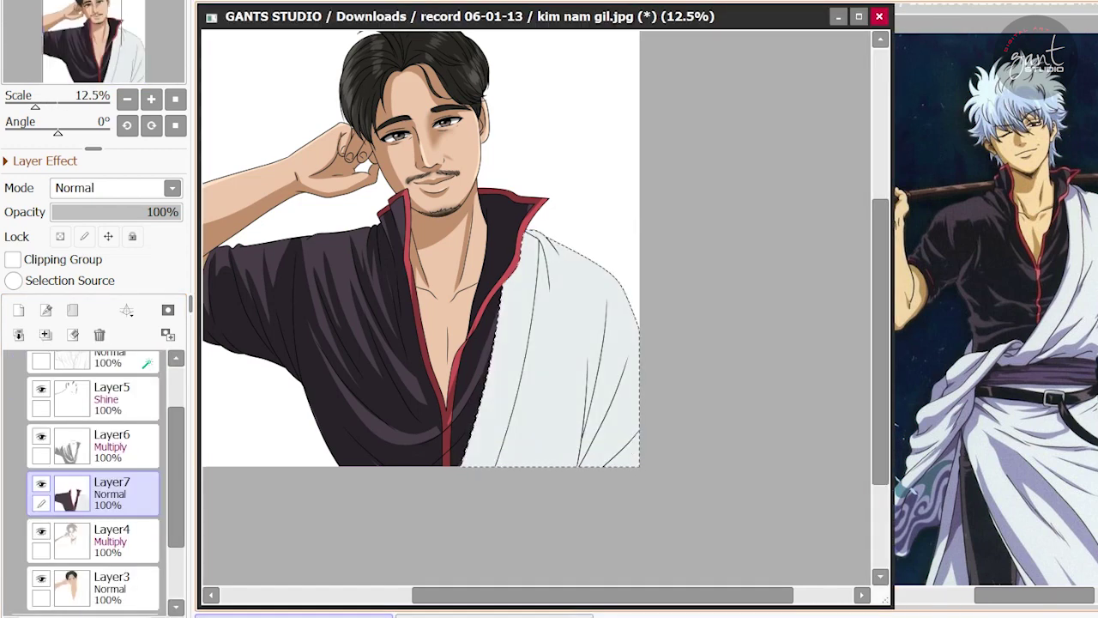
- Paint blue-grey fold shadows on the draped cloth on the Multiply layer, Layer6, in the maximized canvas, and clear the selection
left_click(120, 446)
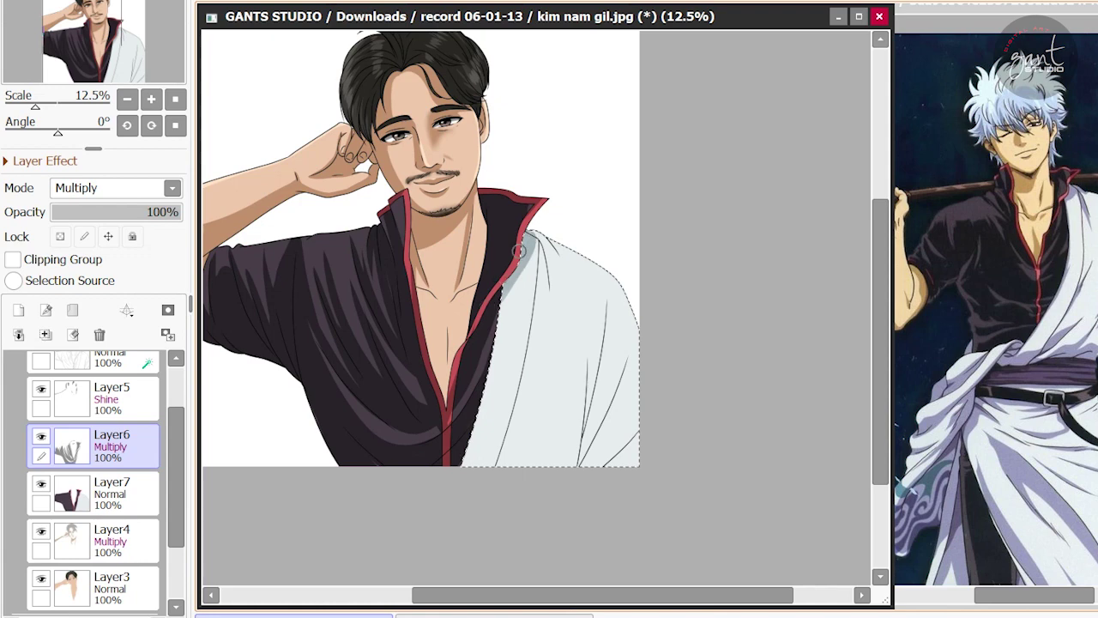
left_click(859, 16)
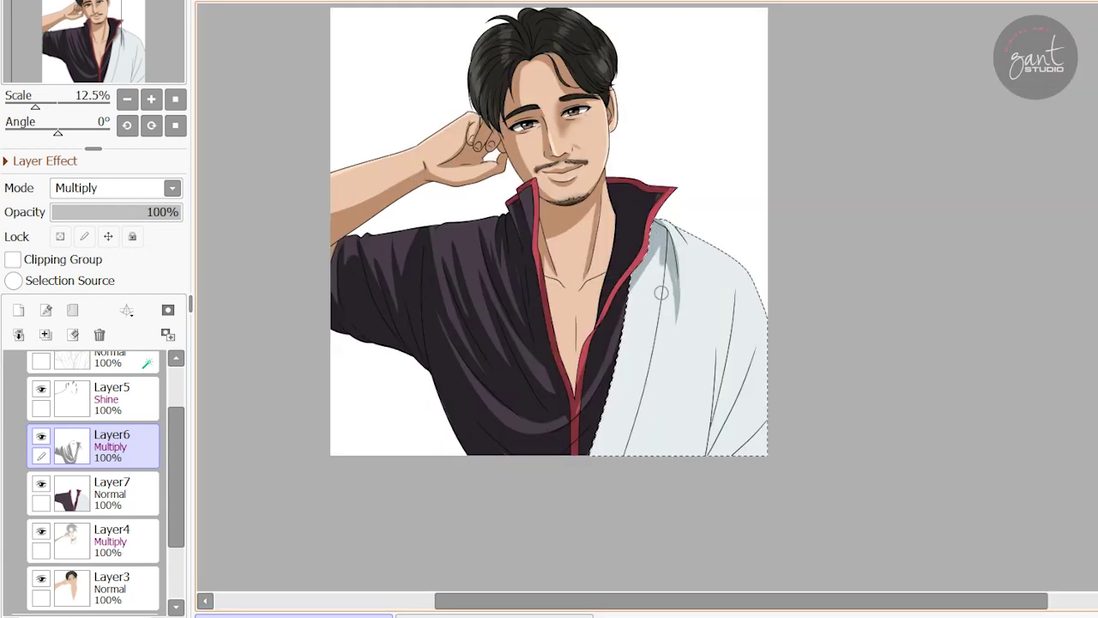
mouse_move(661, 219)
left_mouse_down()
mouse_move(718, 249)
mouse_move(657, 274)
left_mouse_up()
mouse_move(729, 283)
left_mouse_down()
mouse_move(708, 450)
mouse_move(716, 442)
left_mouse_up()
left_click_drag(754, 332, 720, 451)
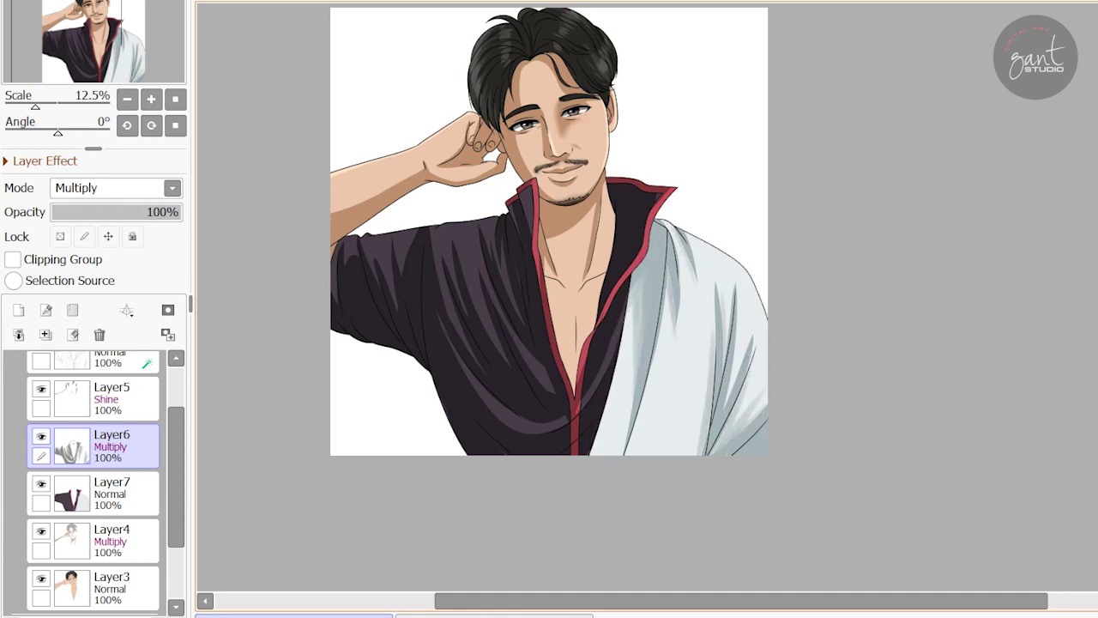
key("ctrl+d")
left_click(197, 152)
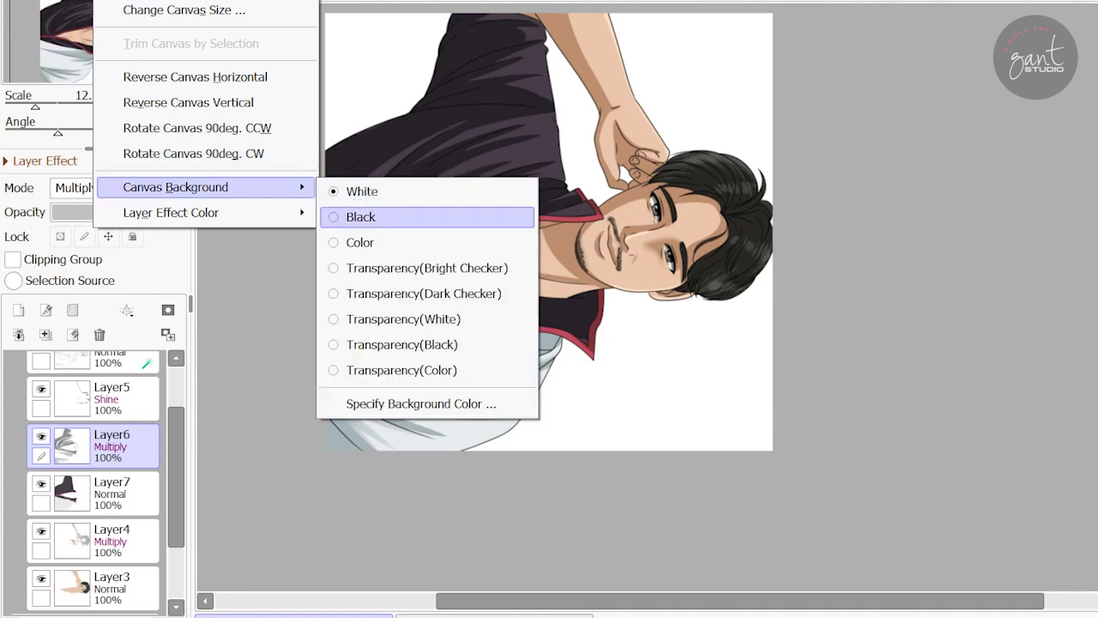
key("Escape")
key("ctrl+z")
key("ctrl+z")
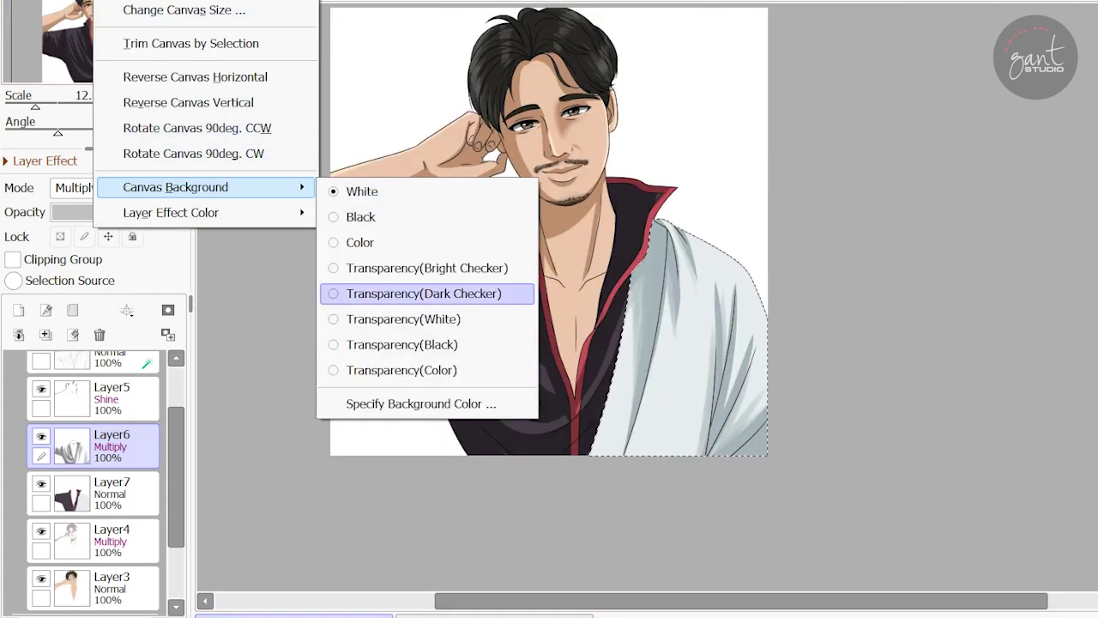
- Set the canvas background to Transparency (Dark Checker)
left_click(429, 361)
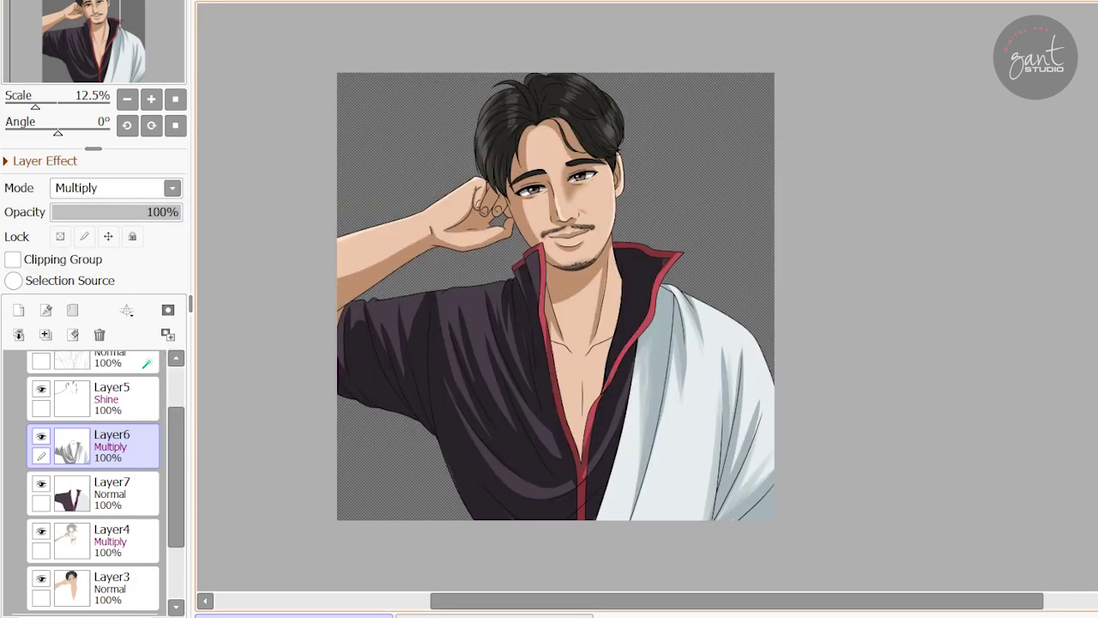